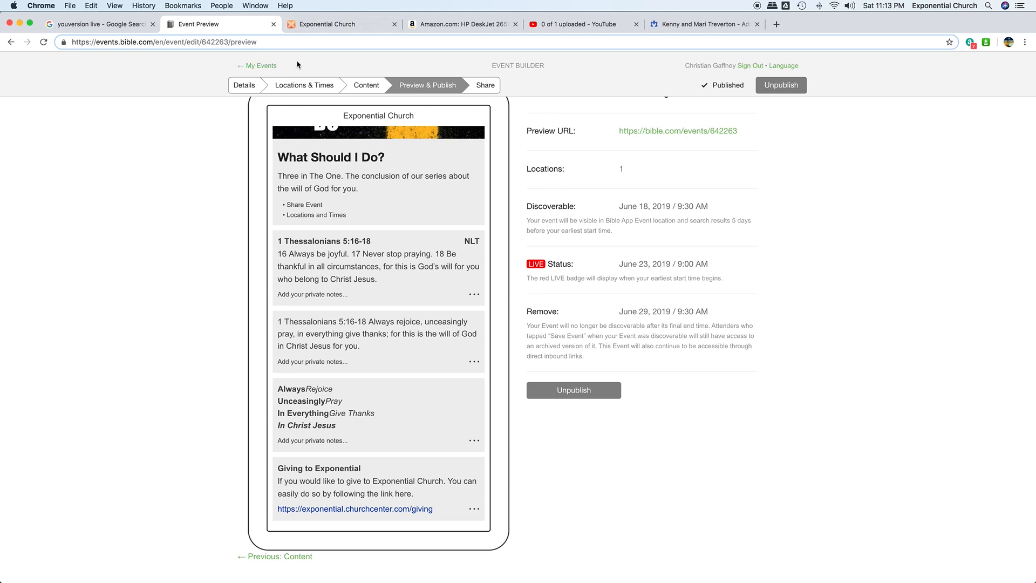
- Rerun the Google search for 'Youversion Live' and open the YouVersion Events result in a new tab
click(98, 24)
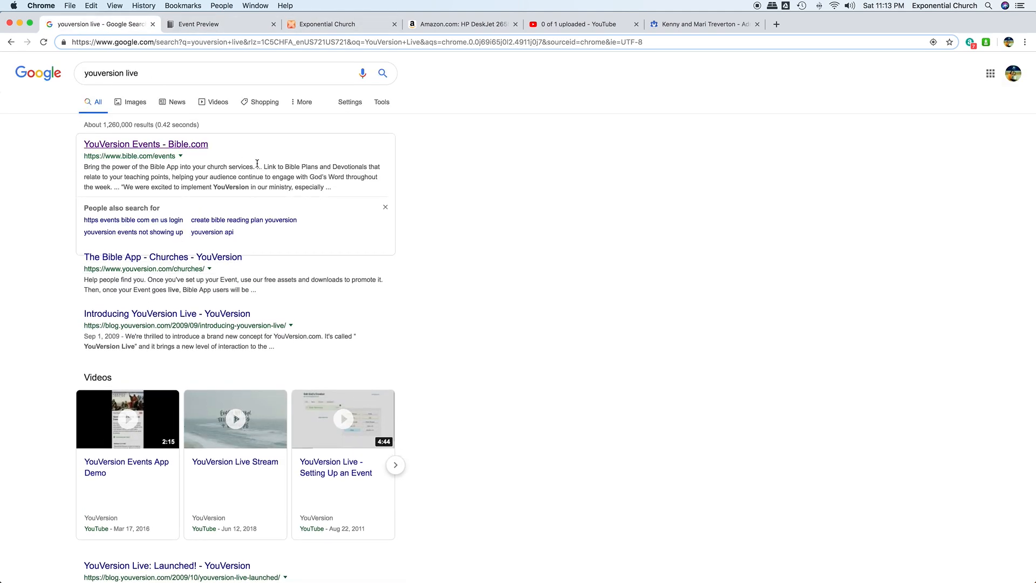
triple_click(153, 76)
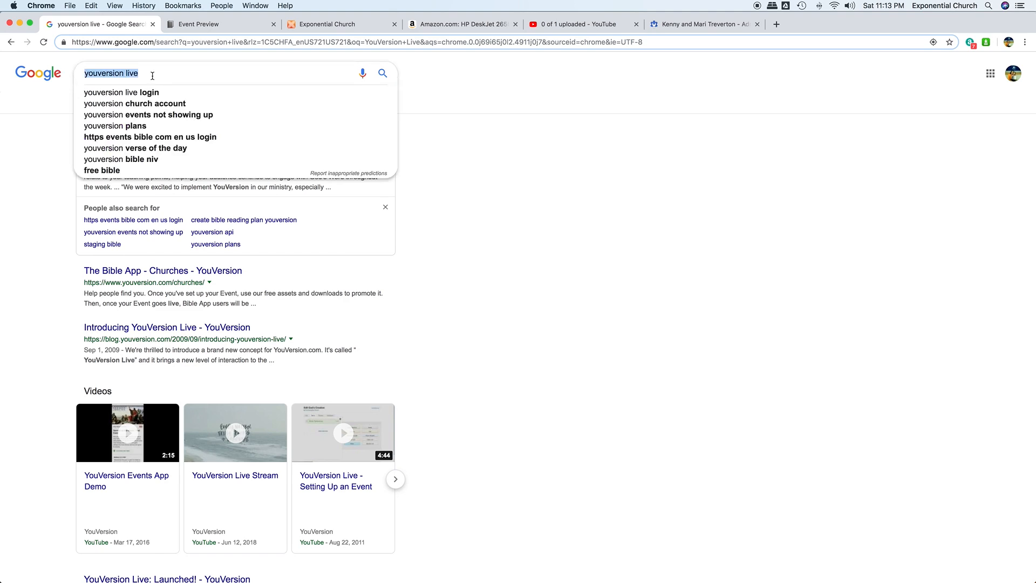
text(Youversion Live)
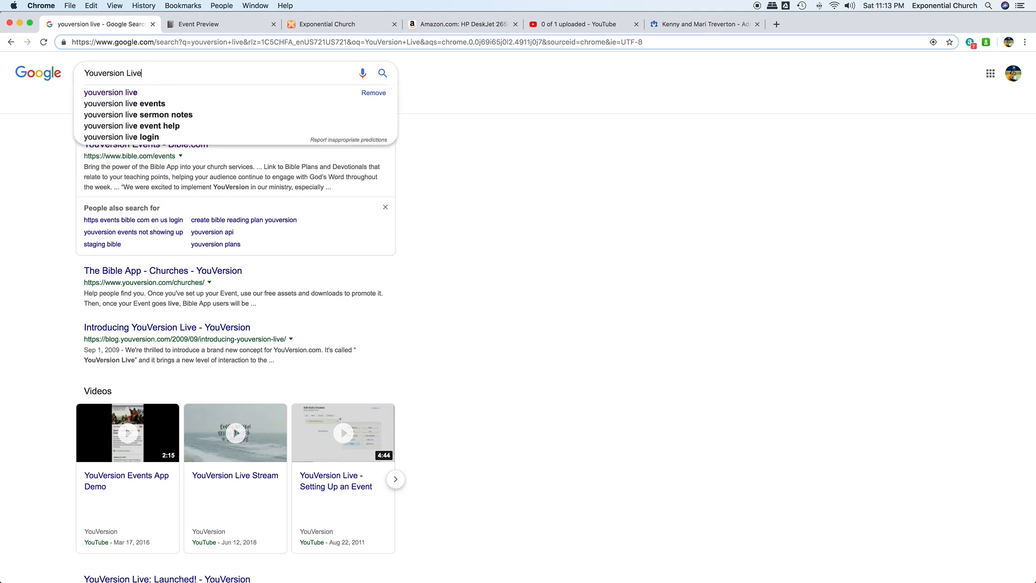
key(Return)
click(177, 145)
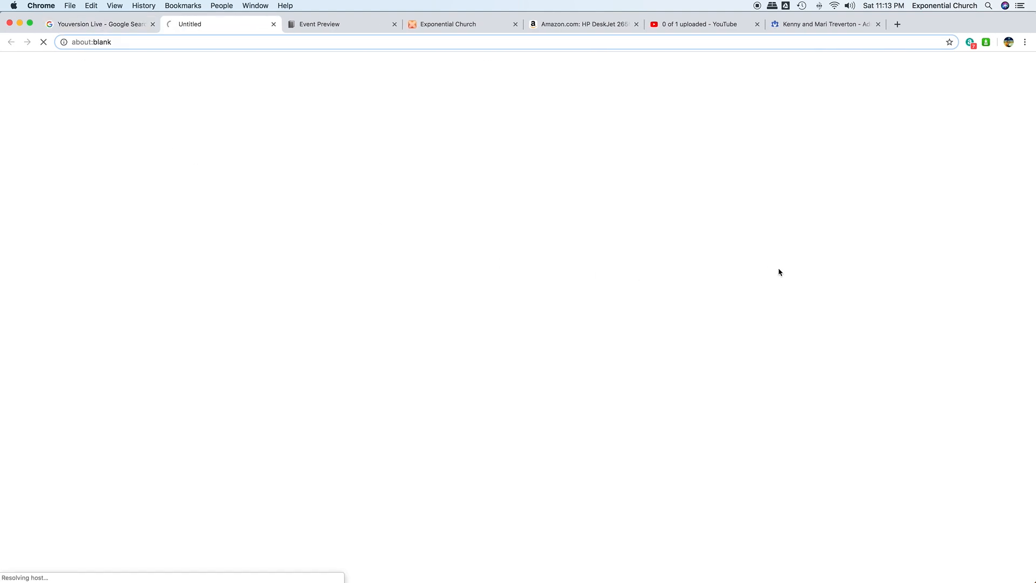
- Close the old Event Preview tab and go to the My Events list in YouVersion Events
click(394, 24)
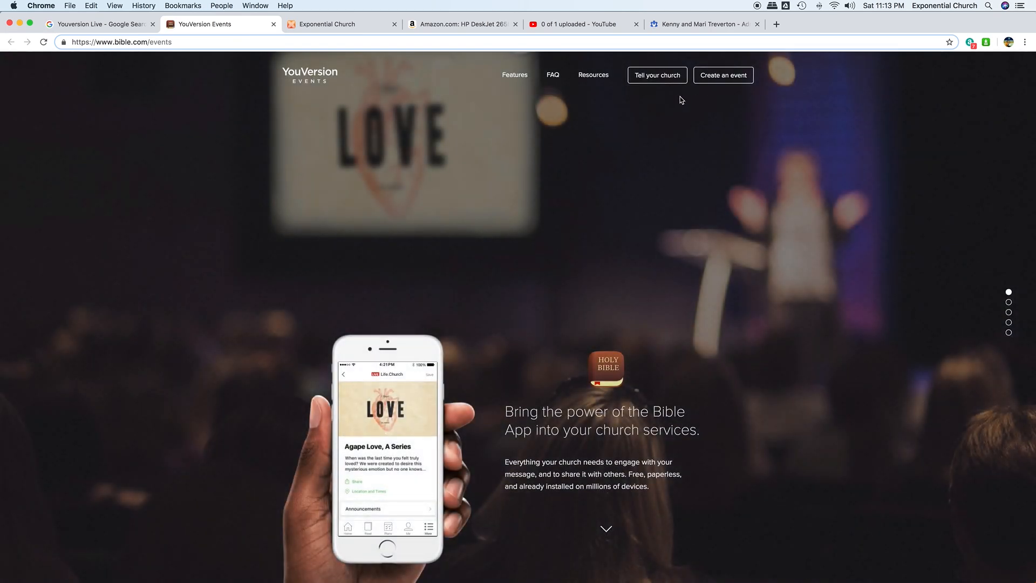
scroll(746, 125, down, 4)
scroll(758, 133, down, 3)
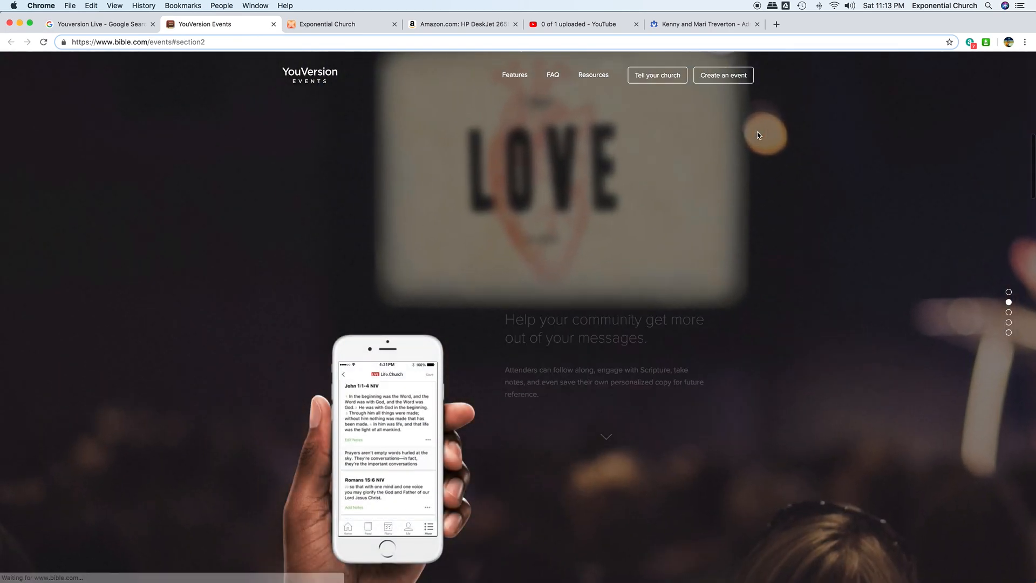
scroll(758, 133, up, 5)
click(735, 79)
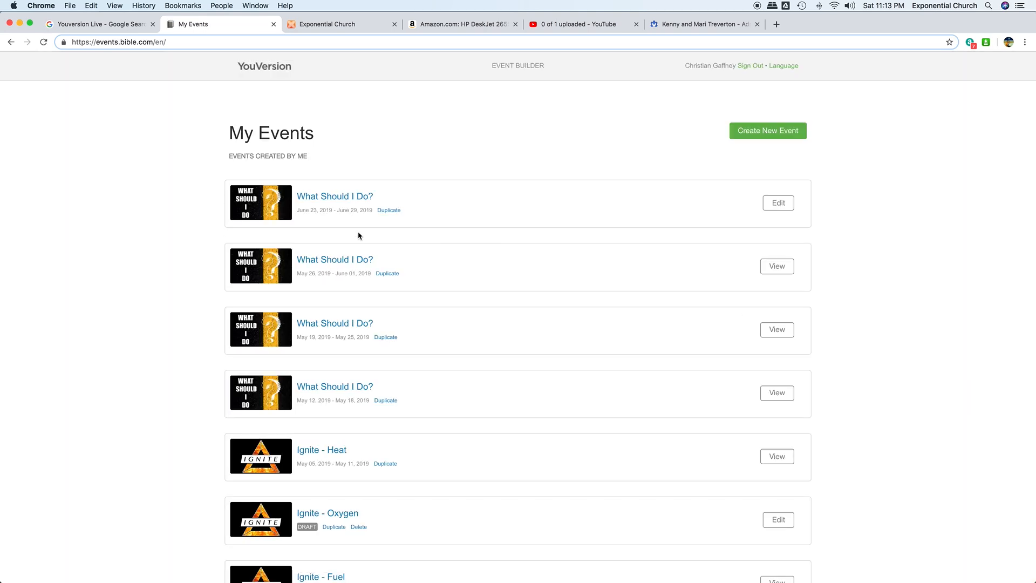
- Open the 'What Should I Do?' event's Preview & Publish page and copy its preview text
click(334, 201)
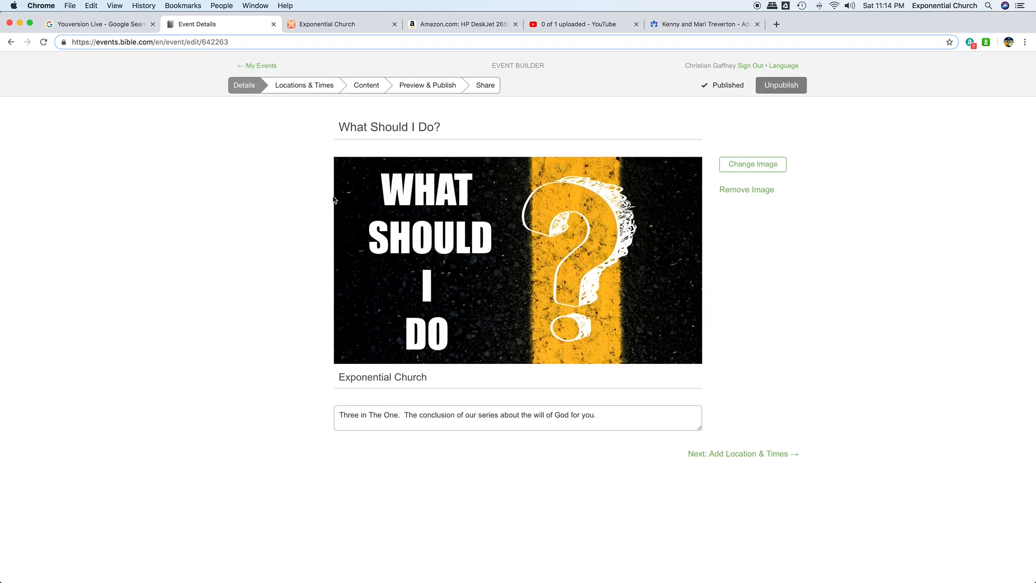
click(440, 88)
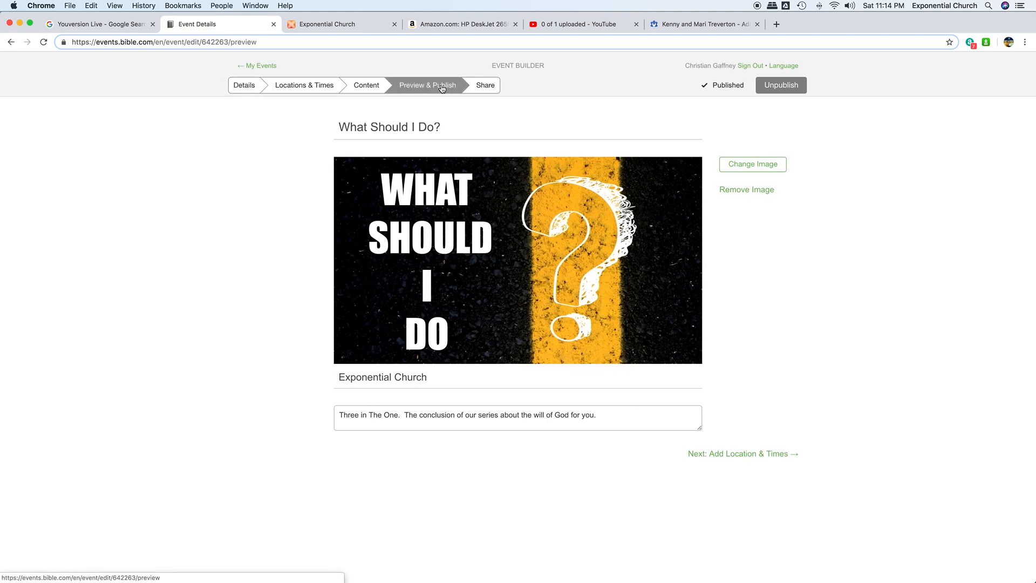
drag(277, 304, 380, 461)
scroll(349, 316, down, 2)
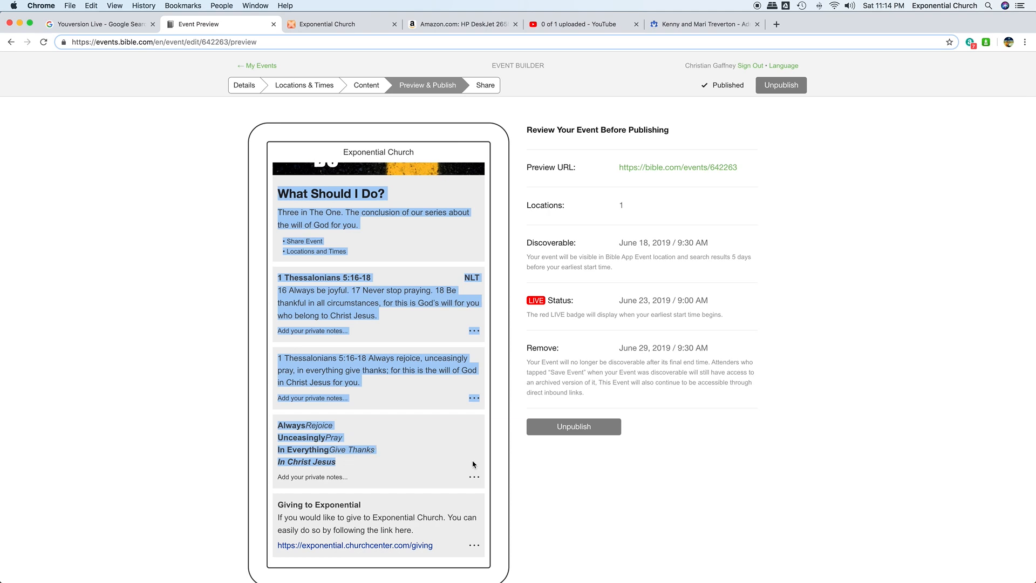
right_click(375, 367)
click(397, 387)
- Launch TextWrangler and reopen the remote expopodcast.rss and expogooglecast2.xml documents
mouse_move(510, 580)
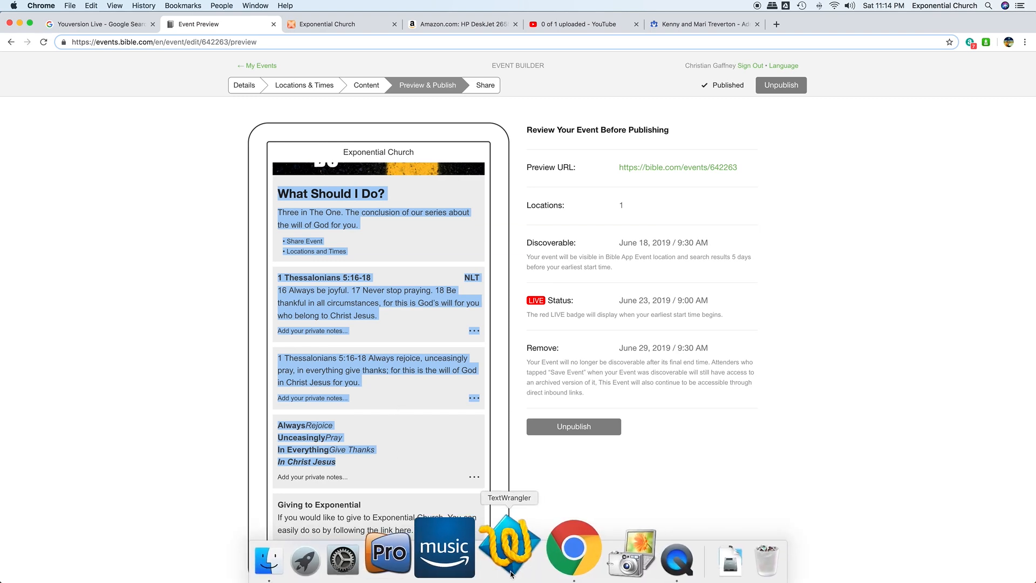
click(513, 543)
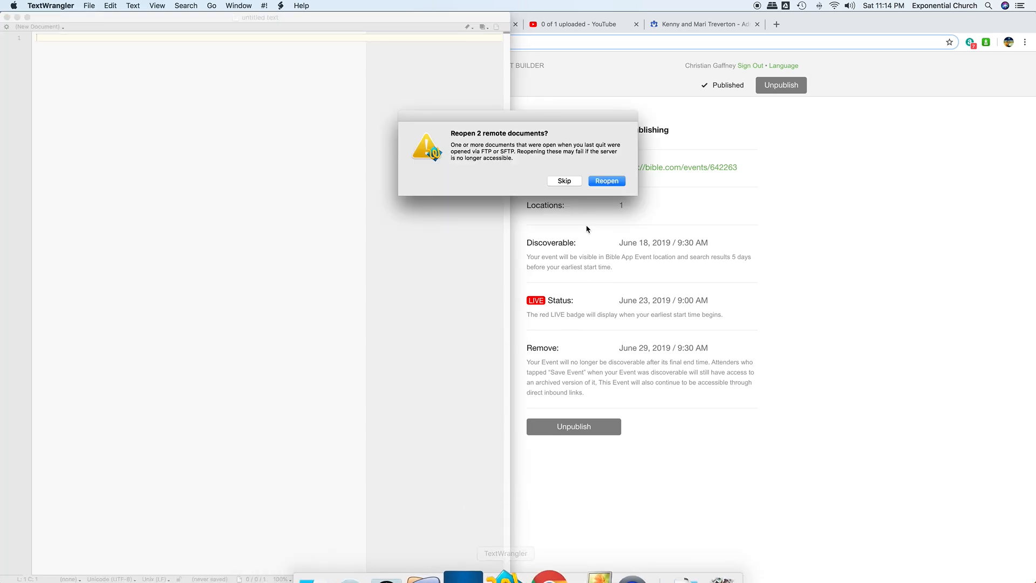
click(594, 181)
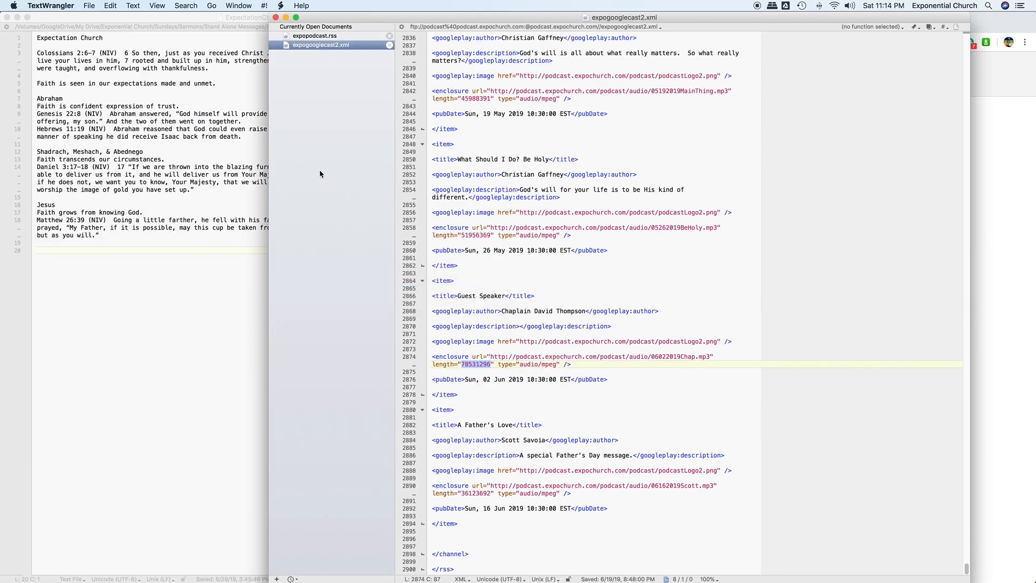
click(89, 6)
- Create a new text document and paste the copied event text into it
mouse_move(105, 18)
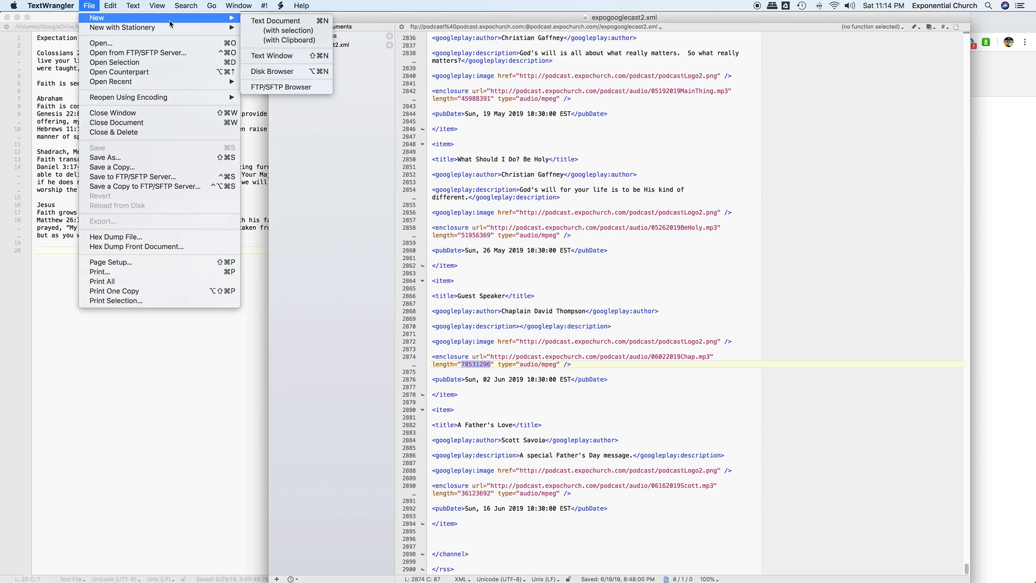
click(260, 22)
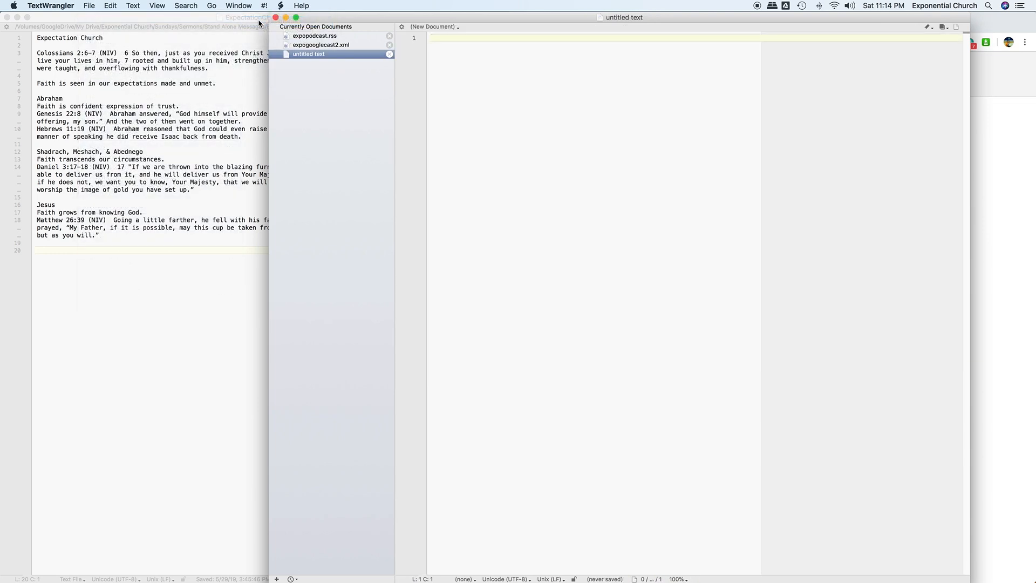
right_click(506, 62)
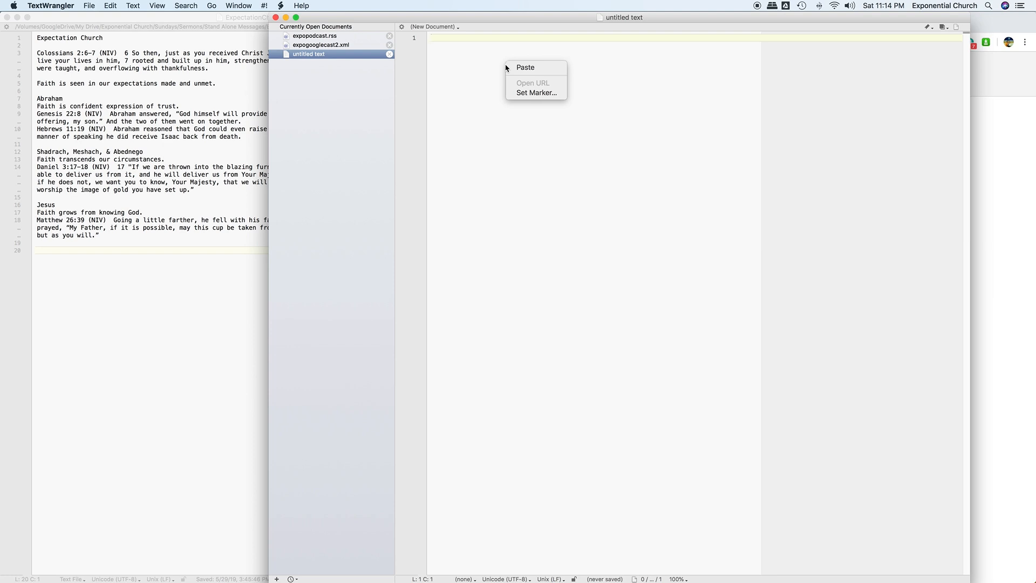
click(525, 68)
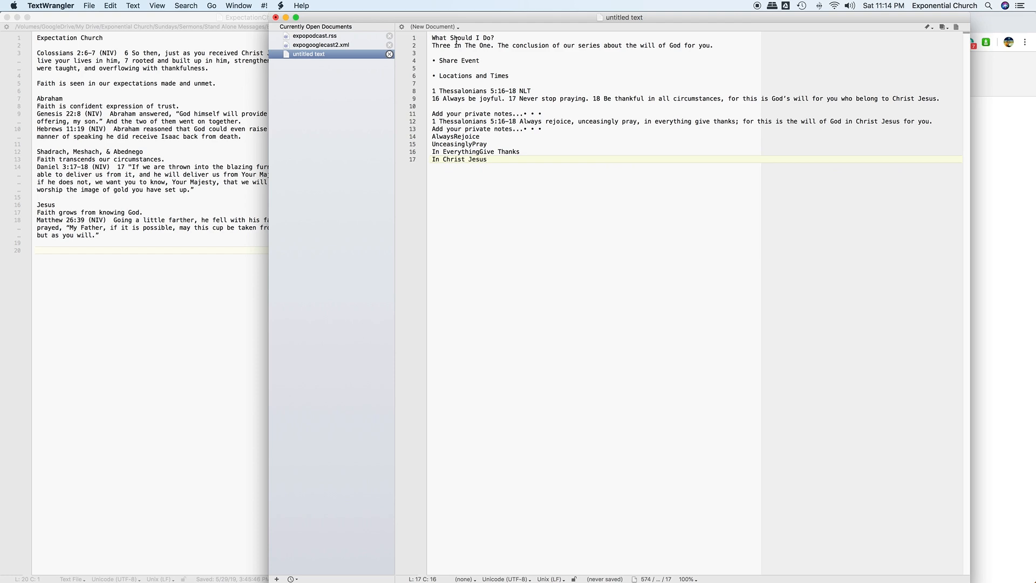
- Trim line 2 to 'Three in The One.' and add '1 Thessalonians 5:16–18' beneath it
click(500, 47)
drag(499, 47, 736, 51)
key(BackSpace)
key(Return)
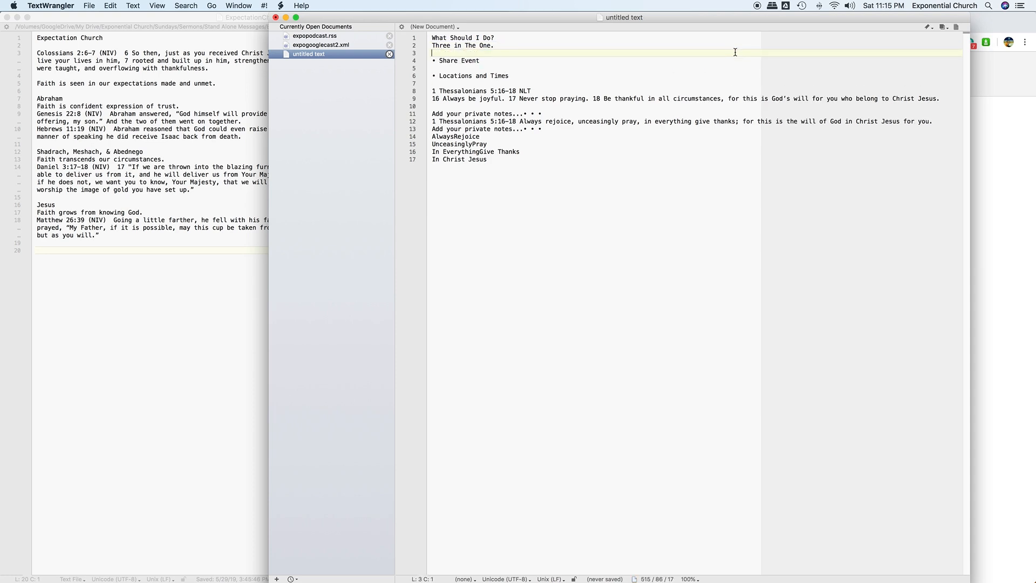
text(I)
text( Thess)
text(alonaisn)
key(BackSpace)
key(BackSpace)
text(ans 5:16–18)
key(Return)
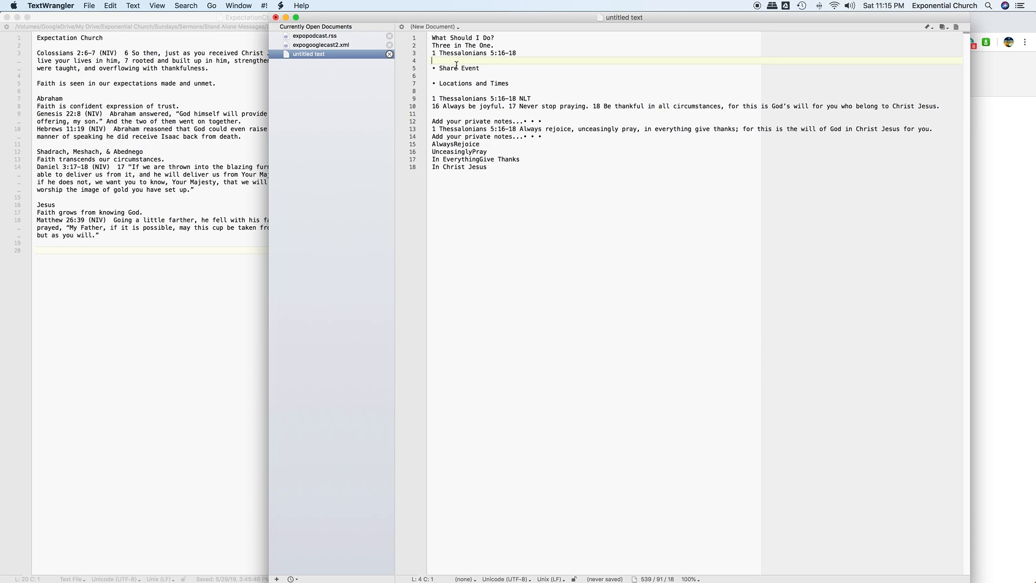
- Delete the Share Event, Locations and Times, NLT verse and first private-notes lines
drag(434, 68, 544, 88)
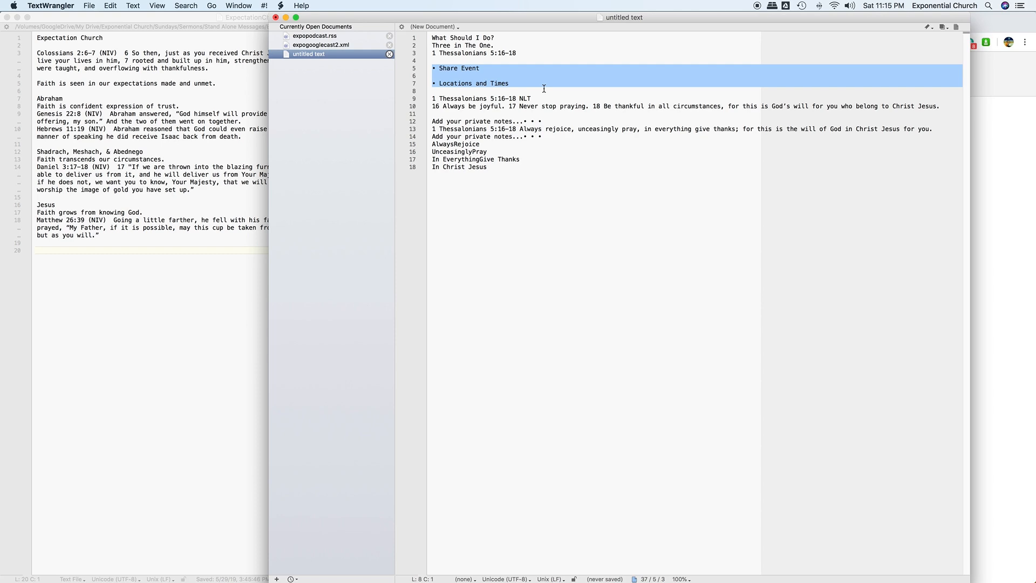
key(BackSpace)
key(BackSpace)
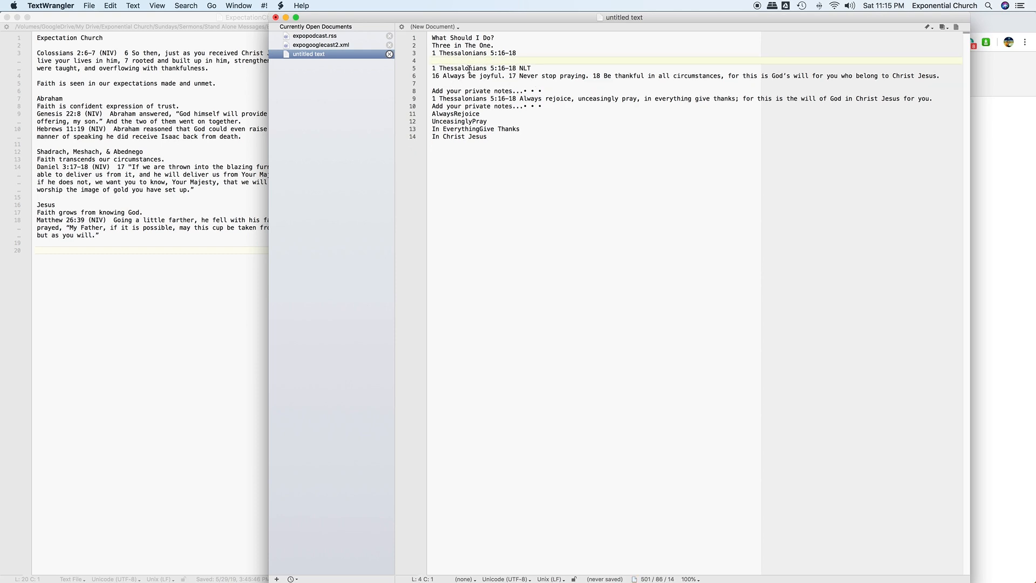
drag(433, 69, 938, 82)
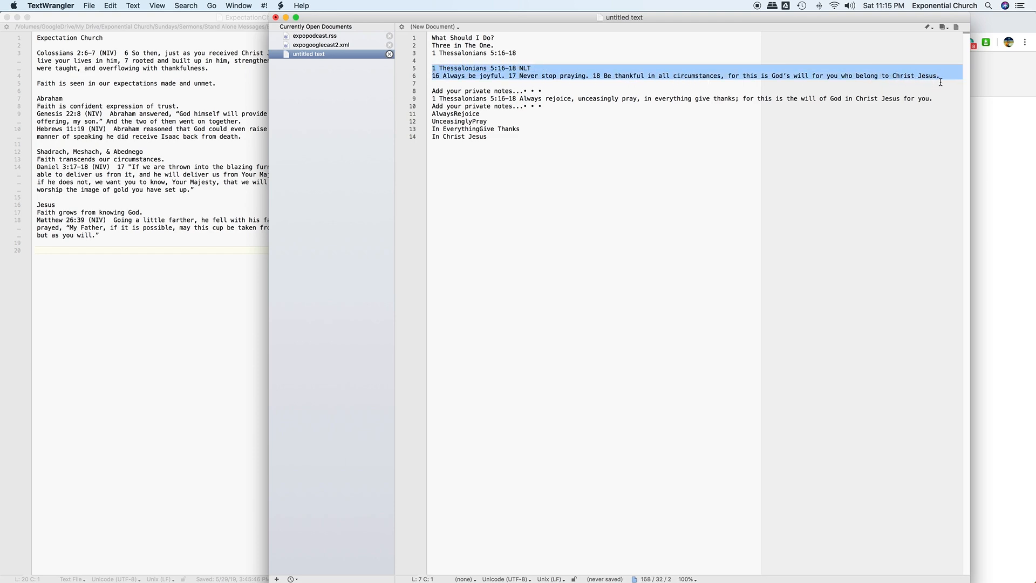
key(BackSpace)
key(BackSpace)
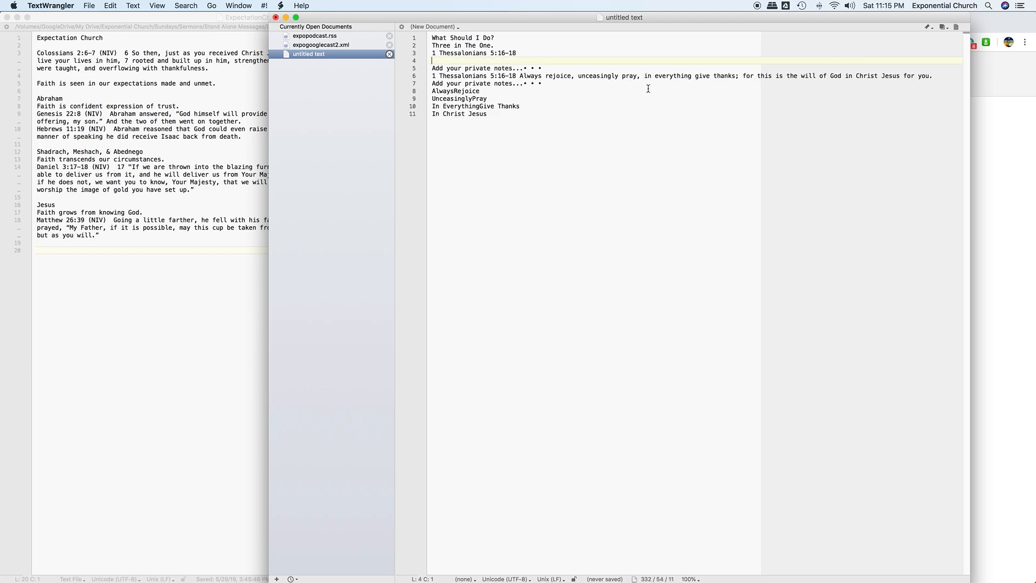
drag(544, 68, 429, 69)
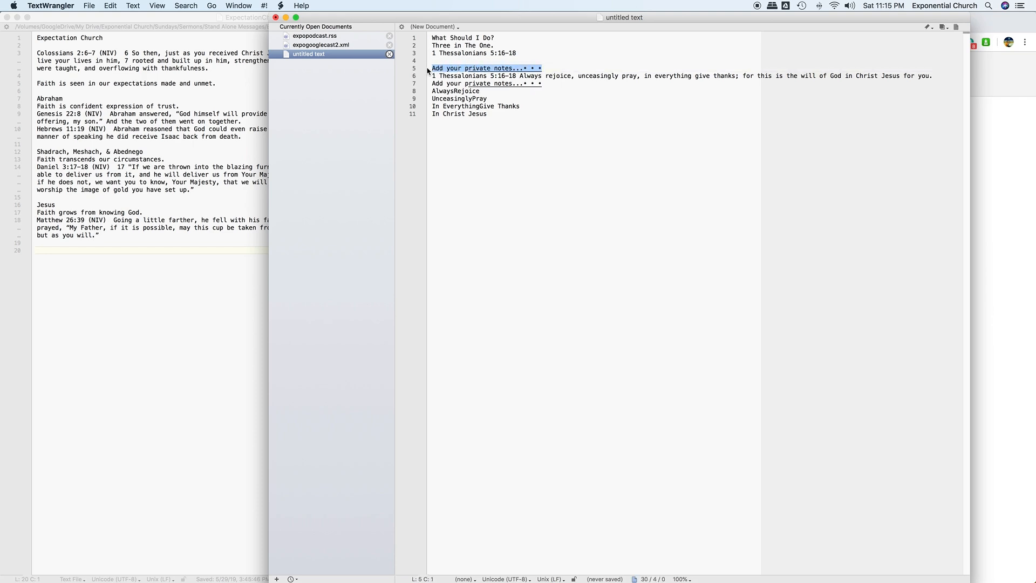
key(BackSpace)
key(BackSpace)
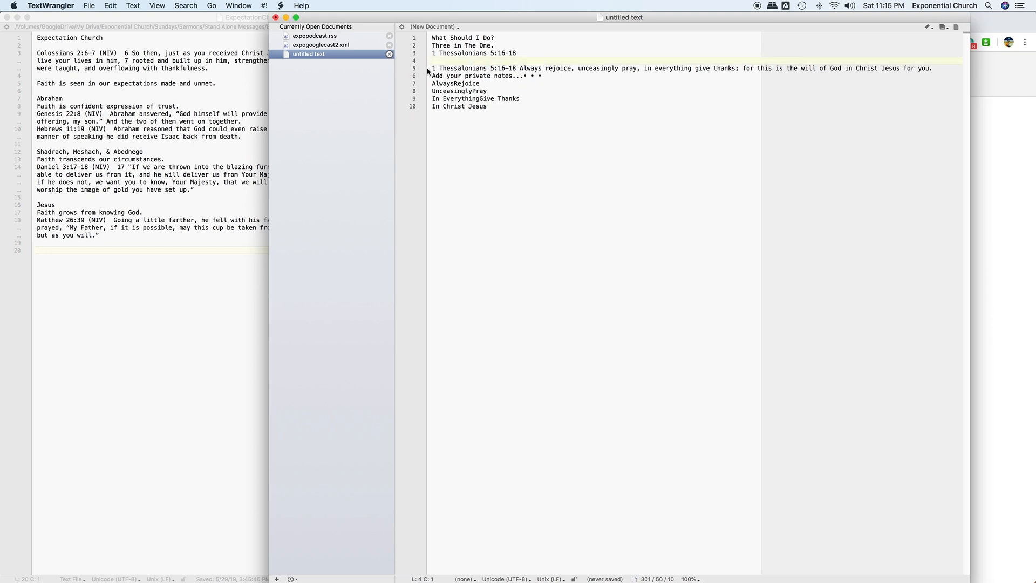
- Add a blank line after the verse and delete the remaining private-notes line
click(944, 69)
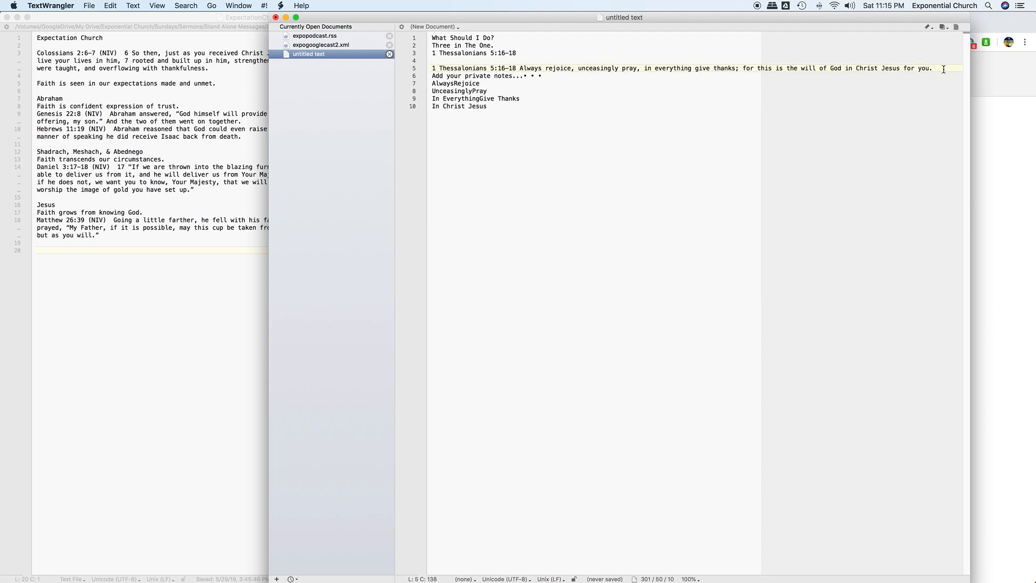
key(Return)
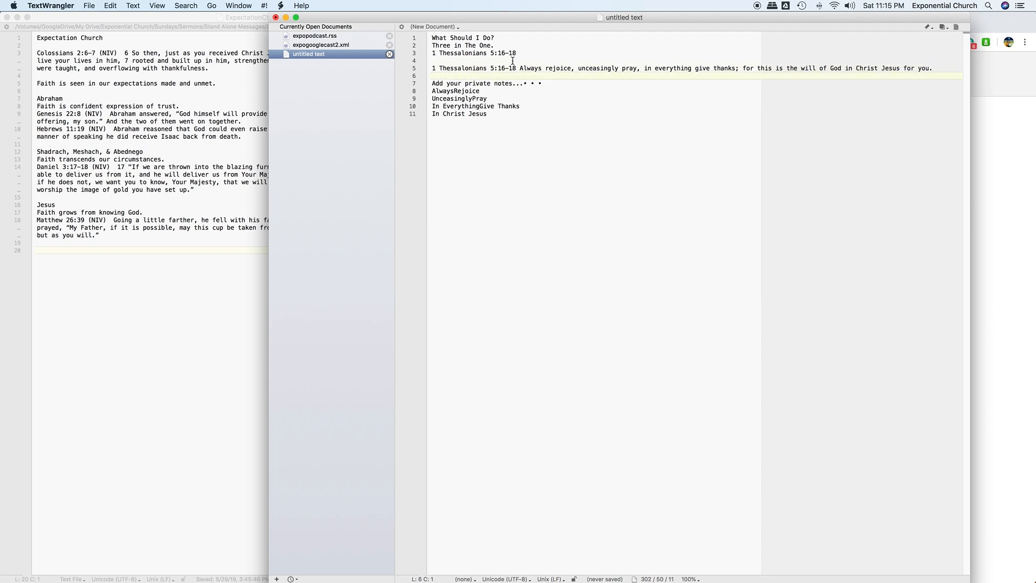
drag(542, 83, 430, 84)
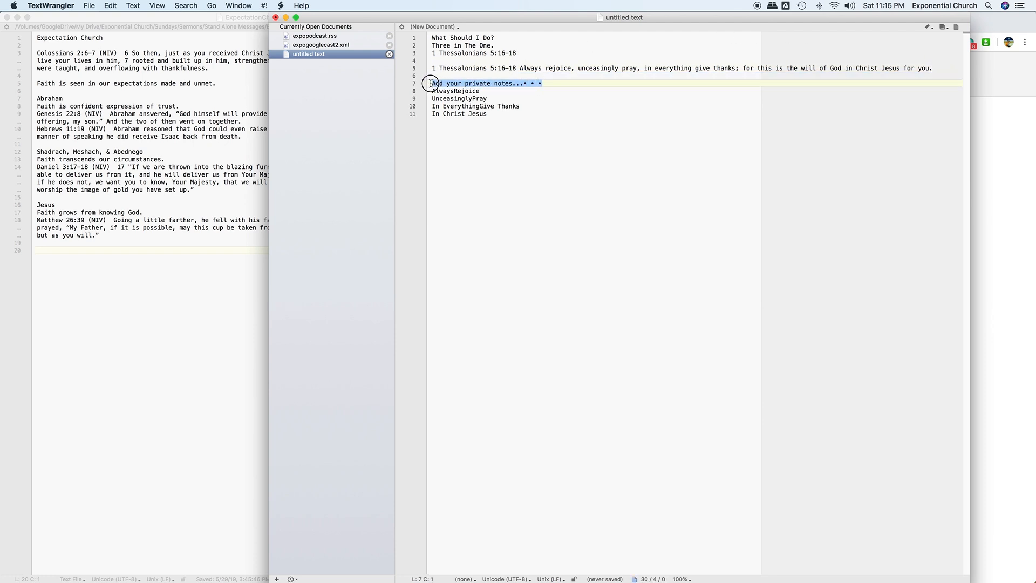
key(BackSpace)
key(BackSpace)
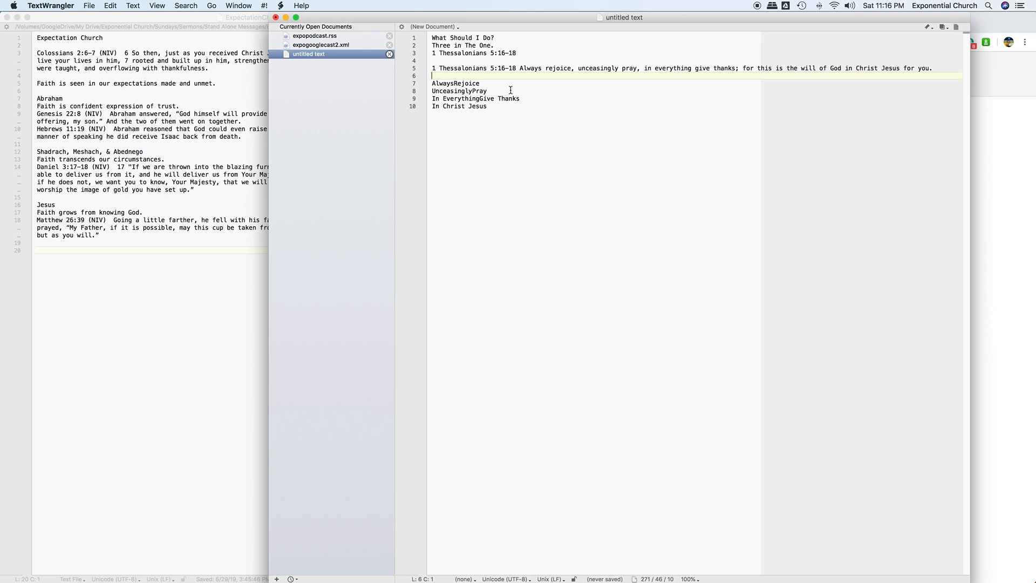
click(459, 61)
click(448, 75)
click(445, 59)
click(444, 76)
click(446, 60)
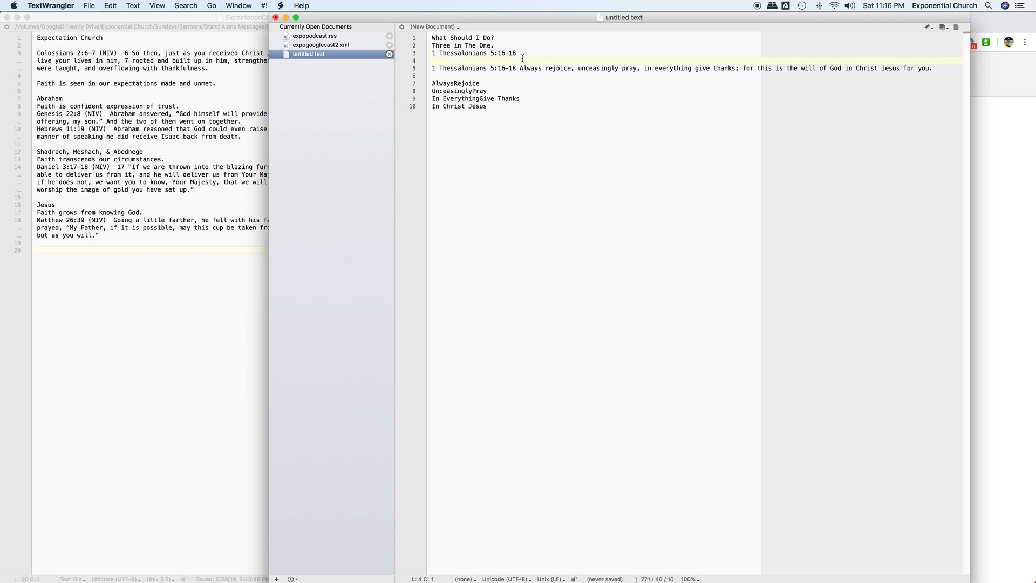
- Review the title, verse and four phrase lines by selecting them
drag(519, 53, 430, 41)
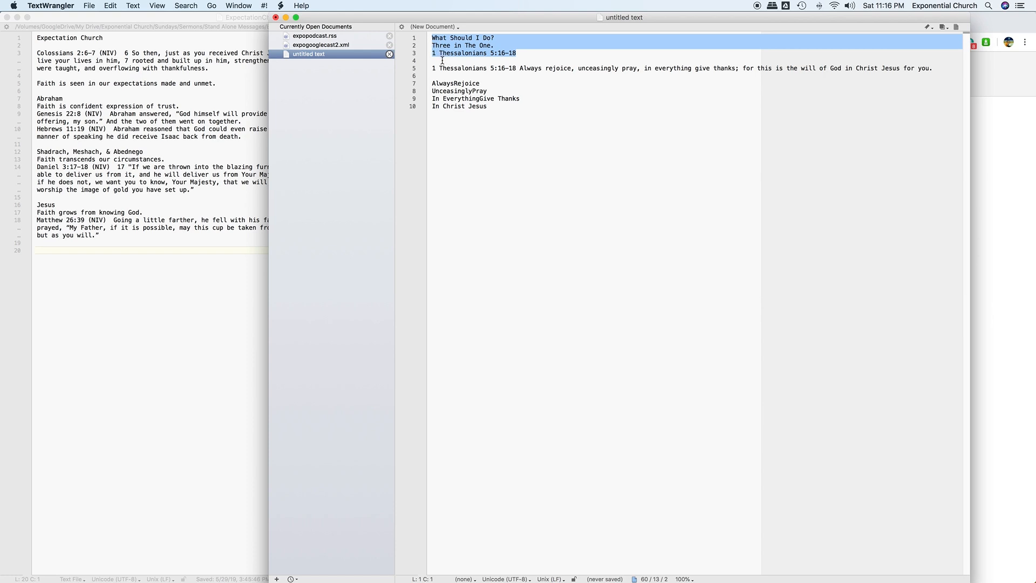
click(443, 61)
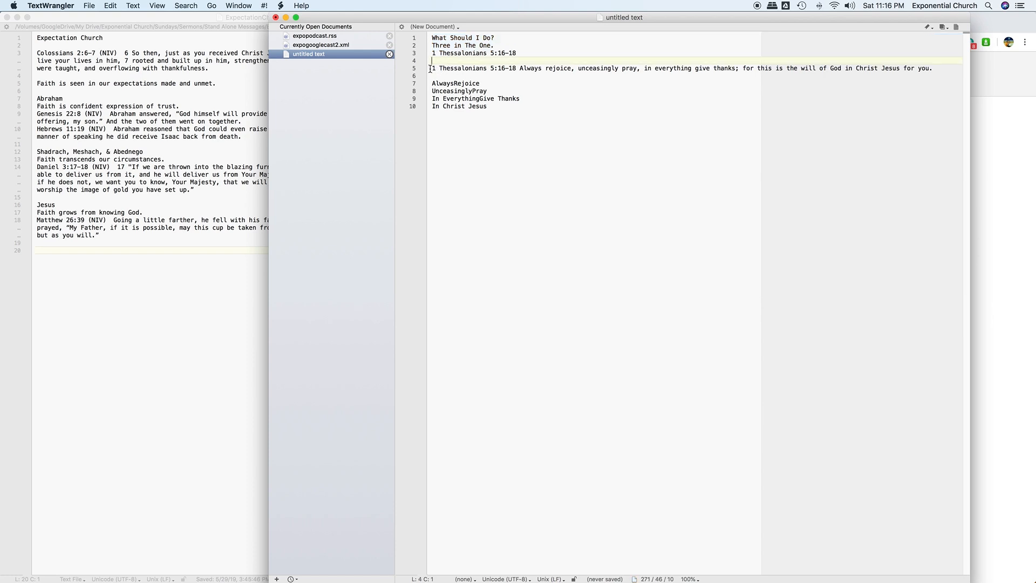
drag(431, 68, 950, 68)
click(444, 77)
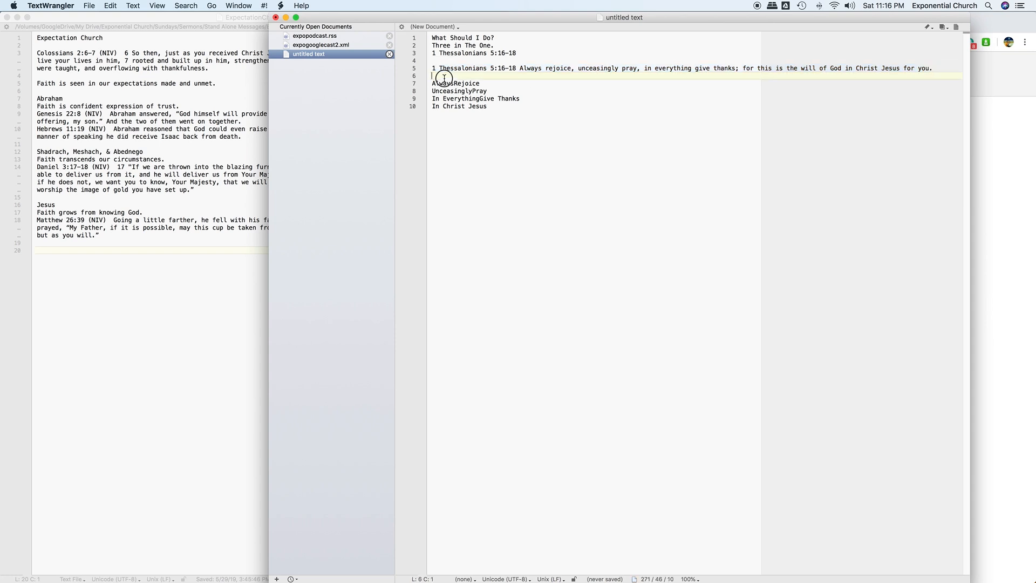
drag(502, 109, 426, 82)
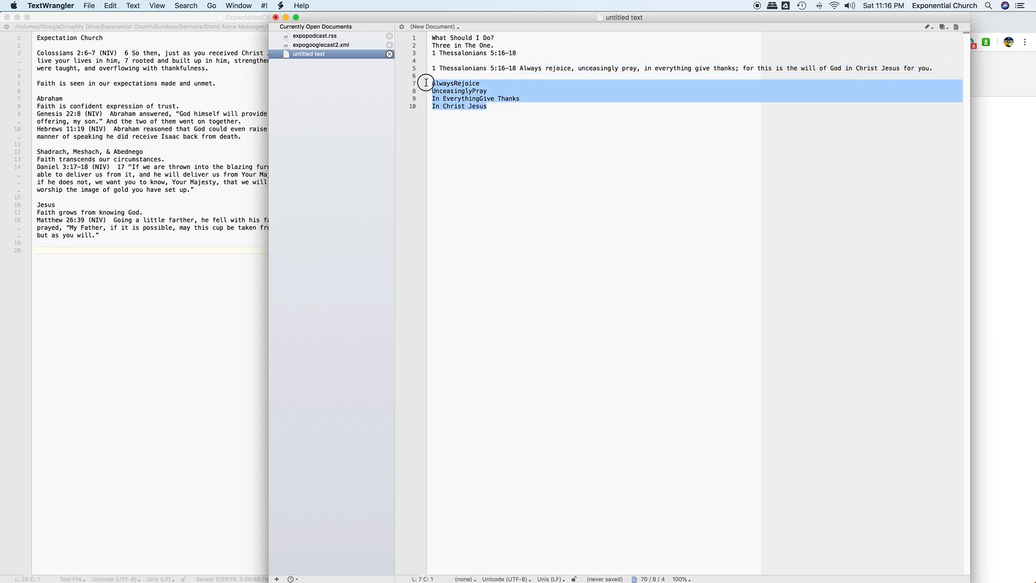
double_click(482, 107)
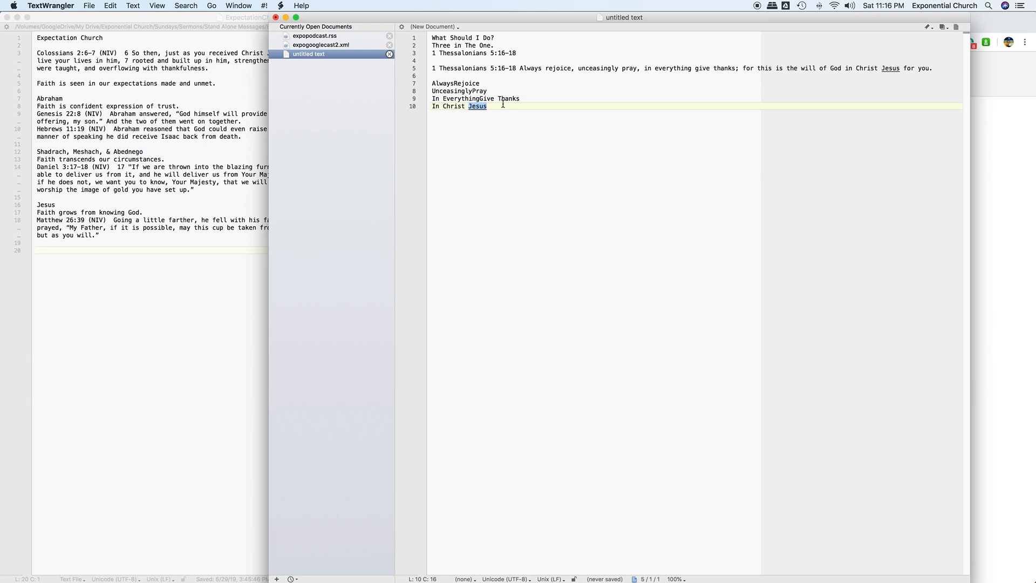
- Separate 'Always Rejoice', 'Unceasingly Pray' and 'Everything Give' on lines 7–9 with spaces
click(456, 84)
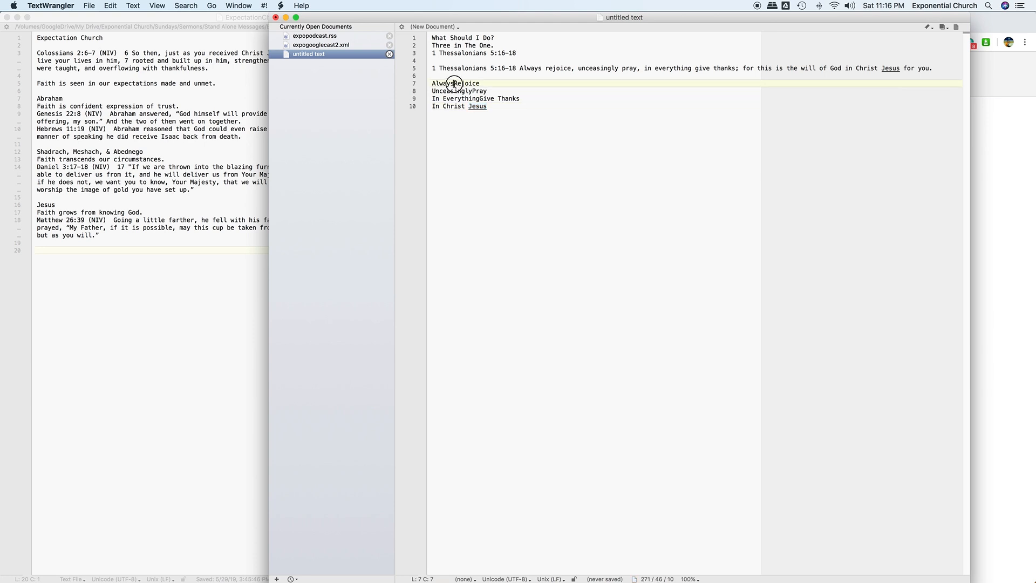
click(473, 91)
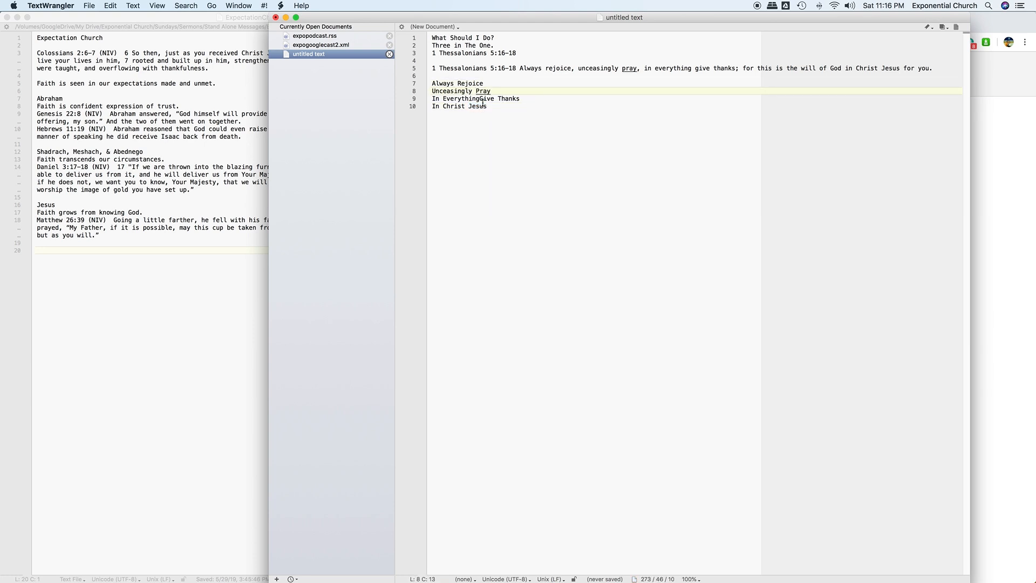
click(480, 99)
click(496, 108)
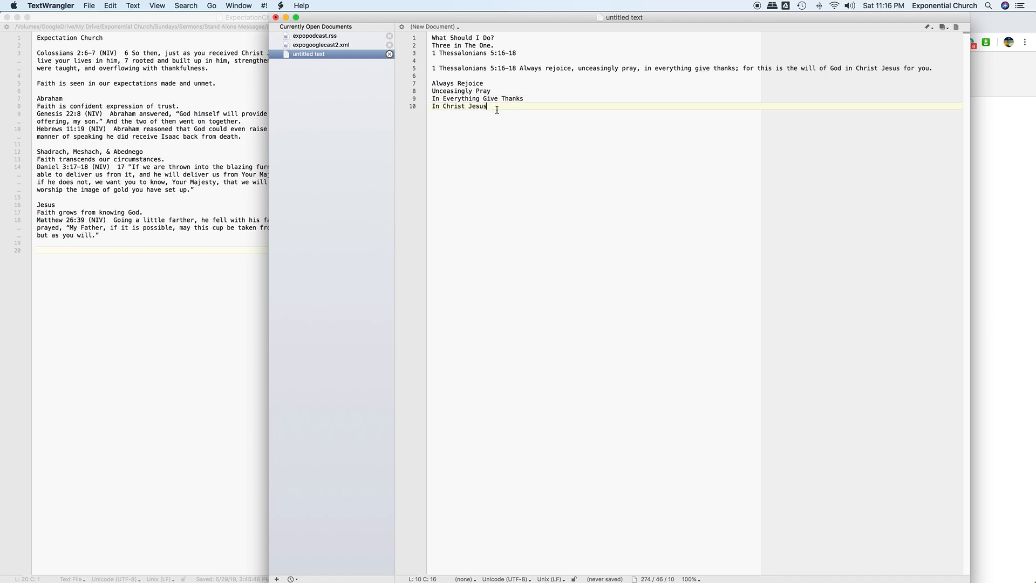
click(89, 5)
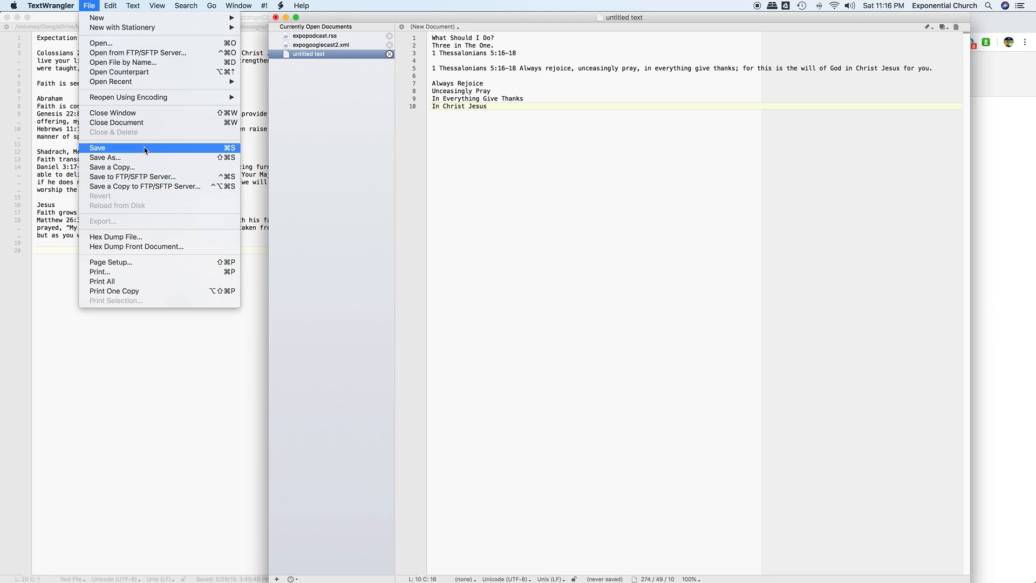
- Start saving the document and browse to Google Drive's My Drive
click(108, 148)
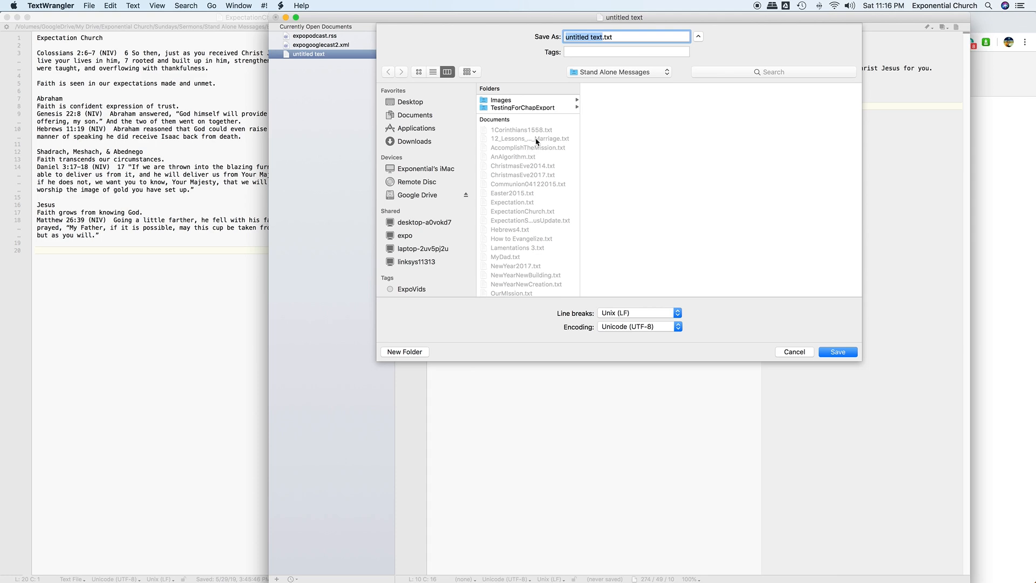
click(406, 116)
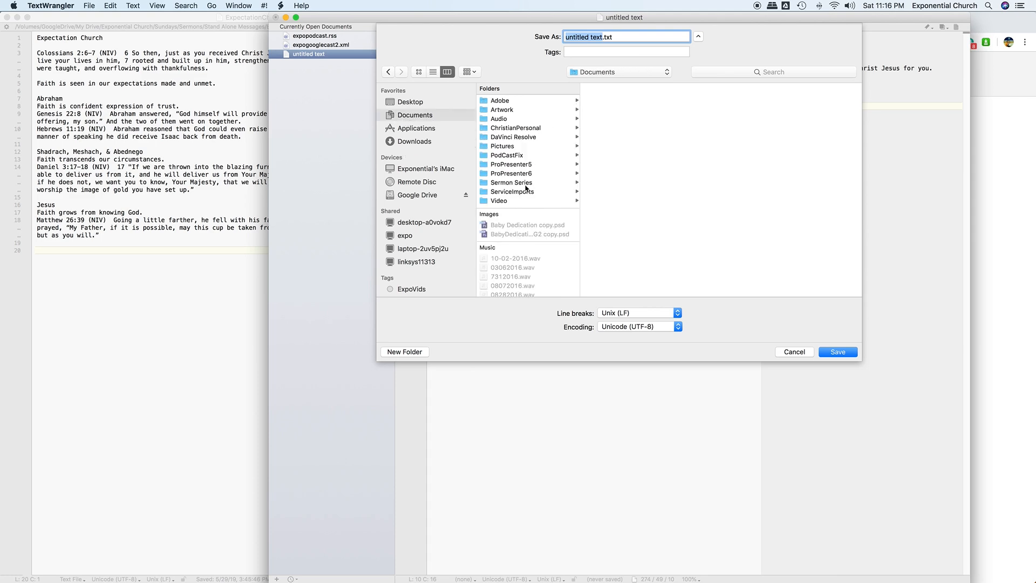
scroll(429, 236, down, 3)
scroll(429, 227, up, 2)
scroll(411, 103, up, 1)
scroll(435, 162, down, 1)
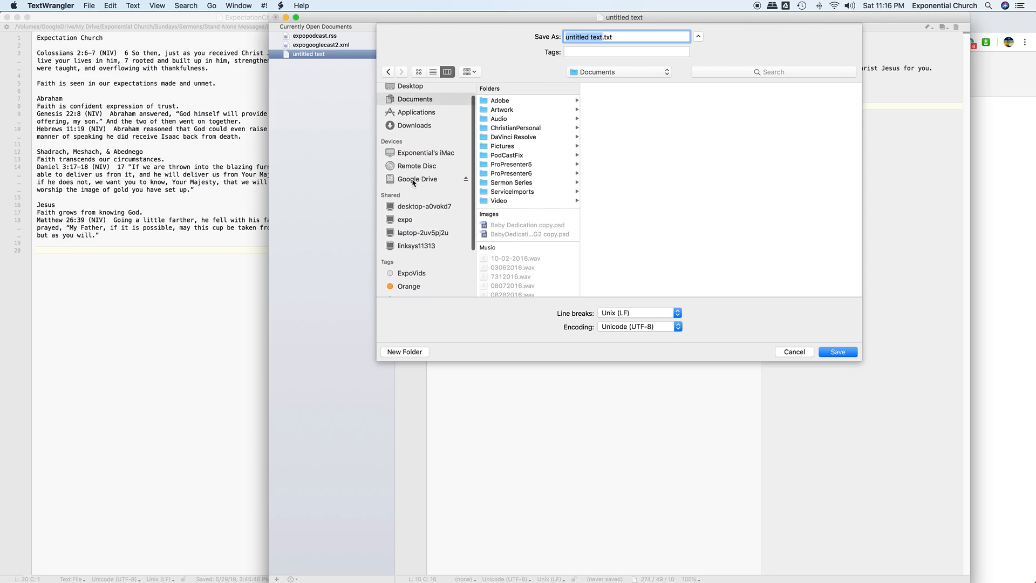
click(414, 179)
click(523, 101)
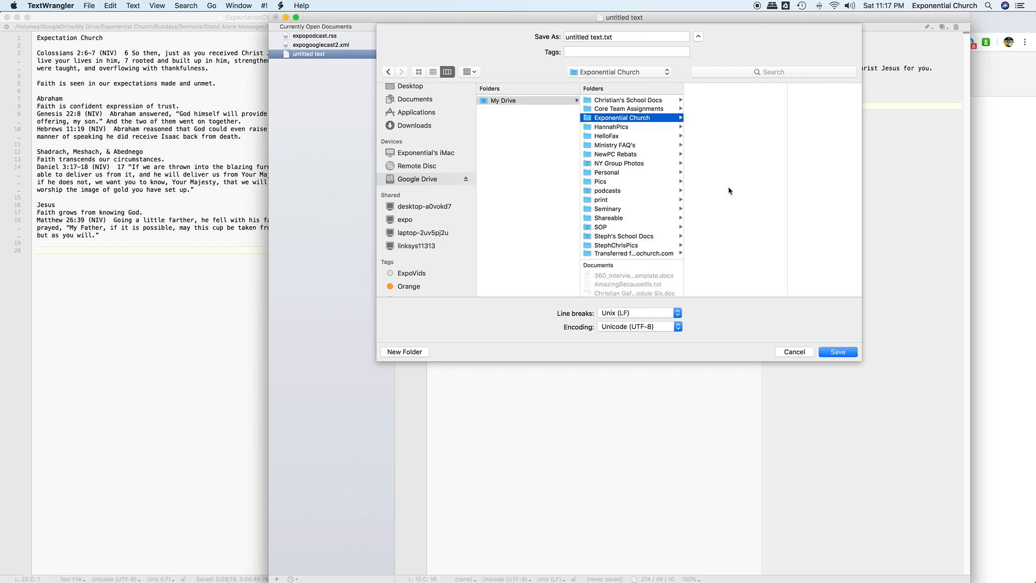
scroll(734, 255, down, 2)
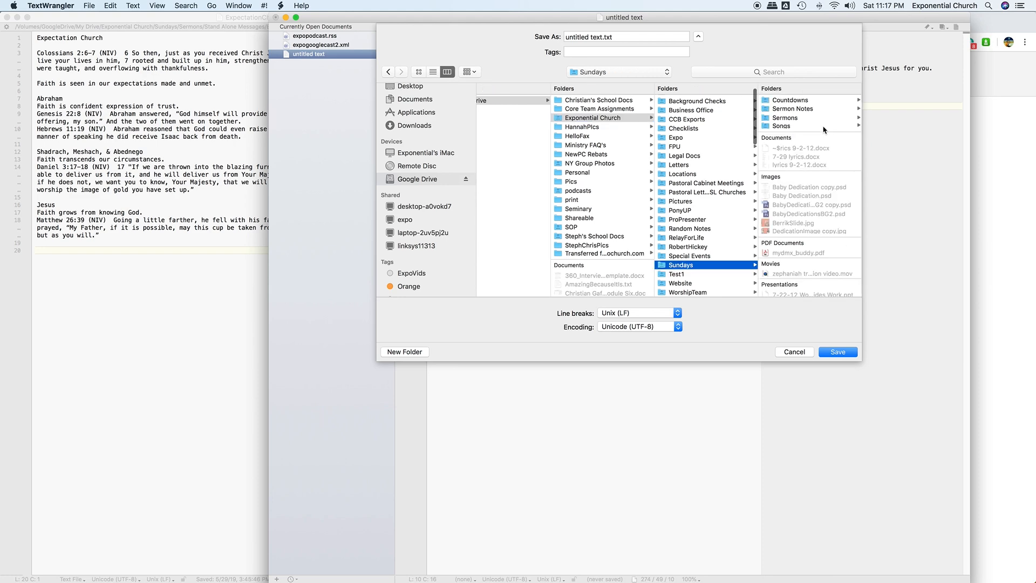
- Open Sundays > Sermons and choose the GodsWill.txt folder as destination
click(794, 120)
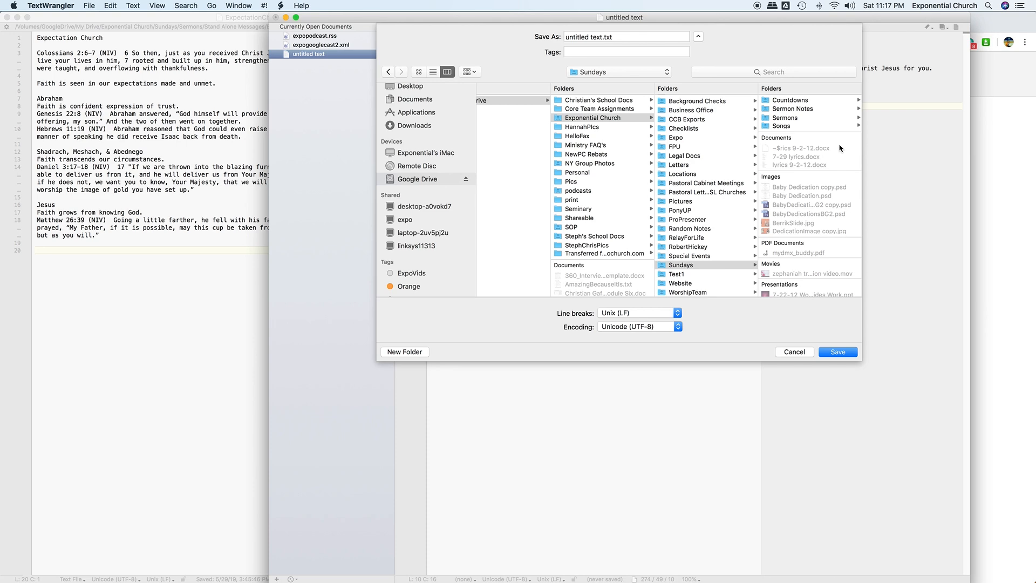
scroll(800, 168, down, 5)
scroll(800, 168, down, 10)
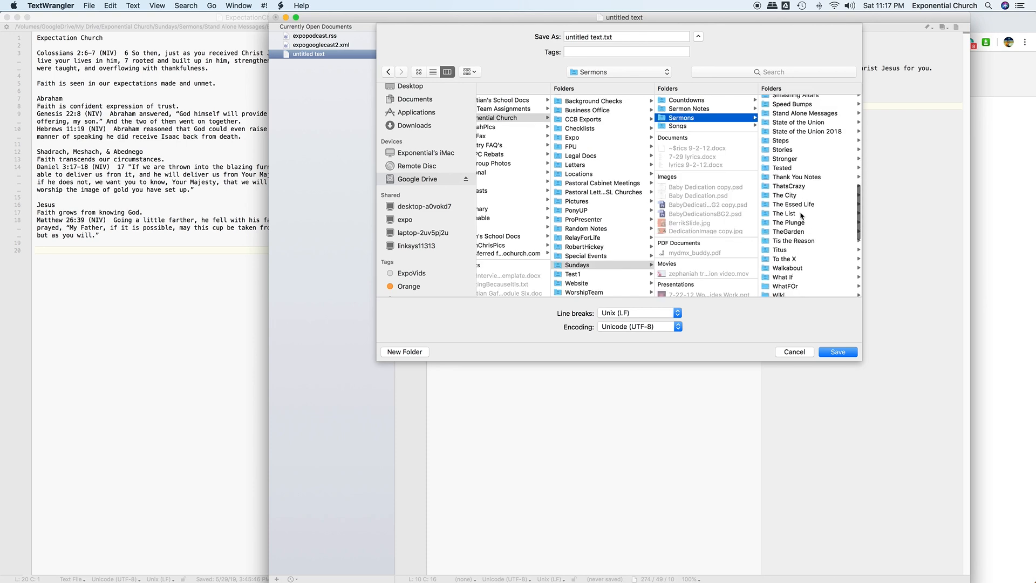
scroll(811, 261, down, 3)
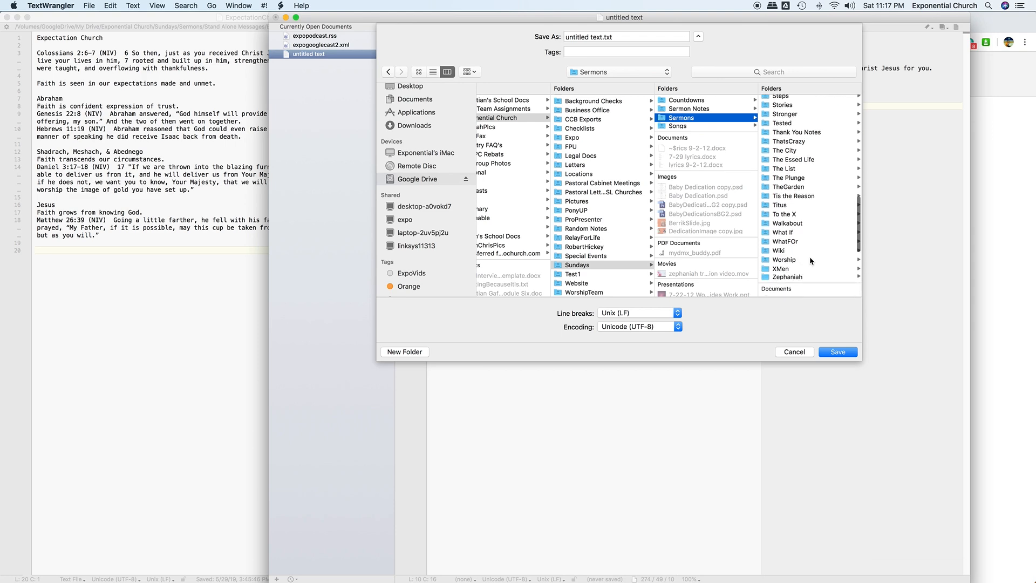
scroll(811, 262, up, 6)
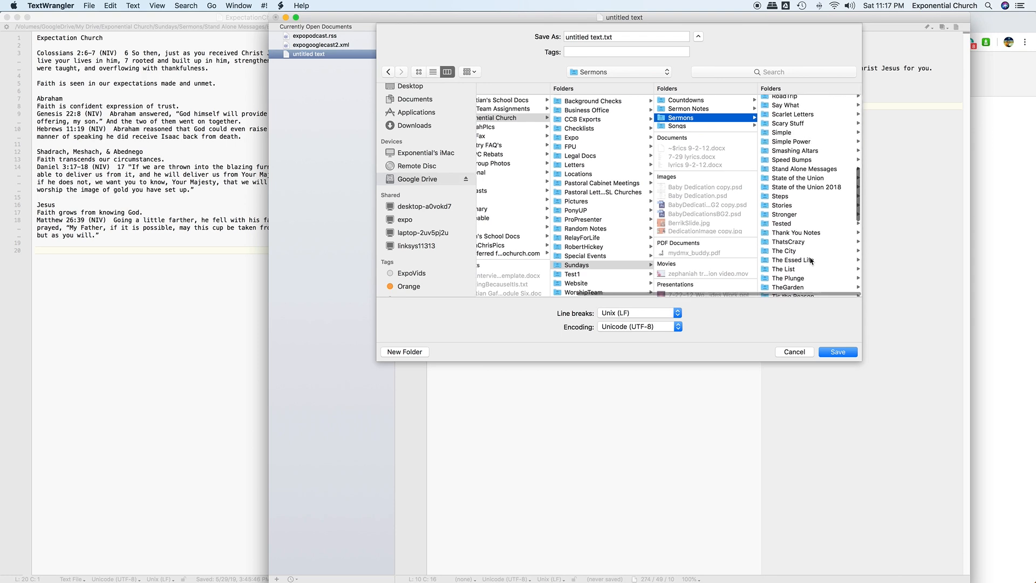
scroll(801, 200, up, 5)
click(792, 126)
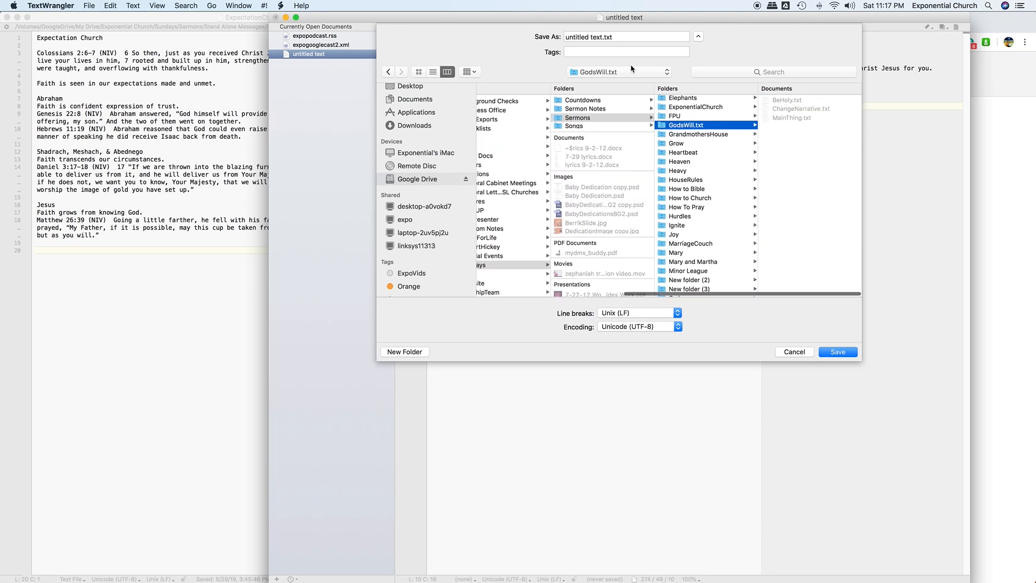
- Name the file ThreeInTheOne.txt and save it
click(594, 36)
drag(602, 36, 572, 36)
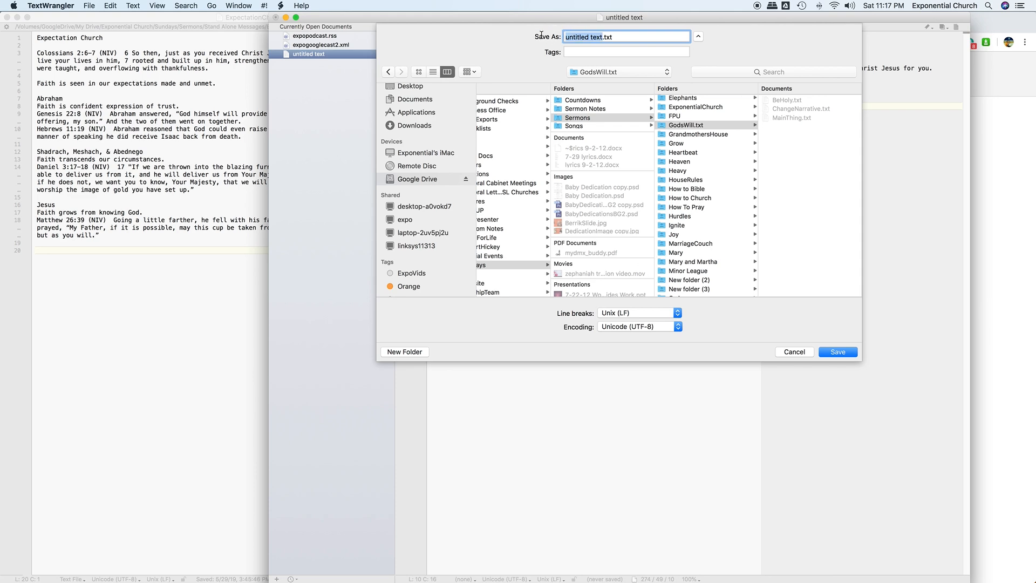
text(ThreeInTheOne)
click(838, 352)
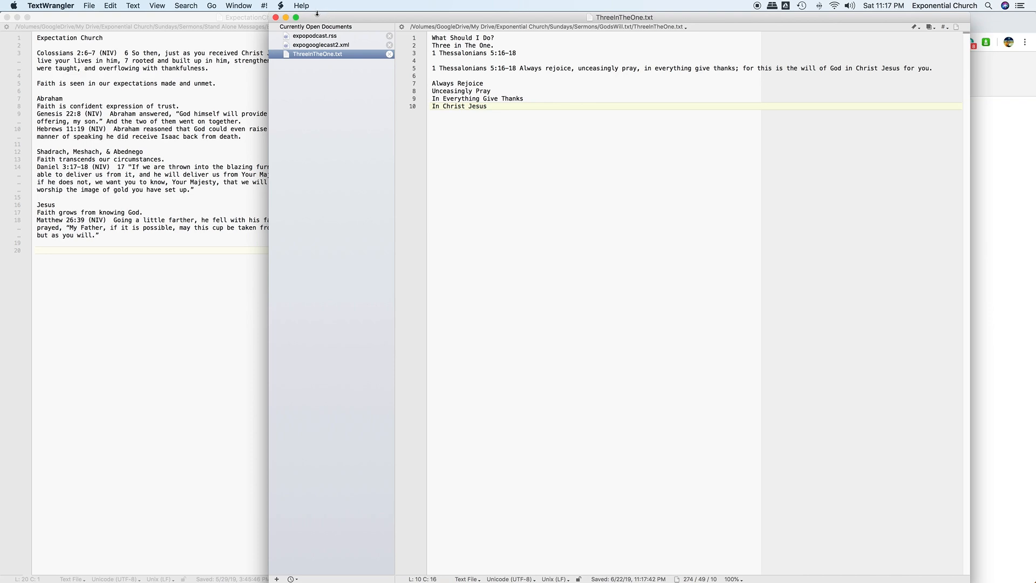
- Quit TextWrangler and launch ProPresenter 6 from Launchpad's second page
click(53, 6)
click(108, 124)
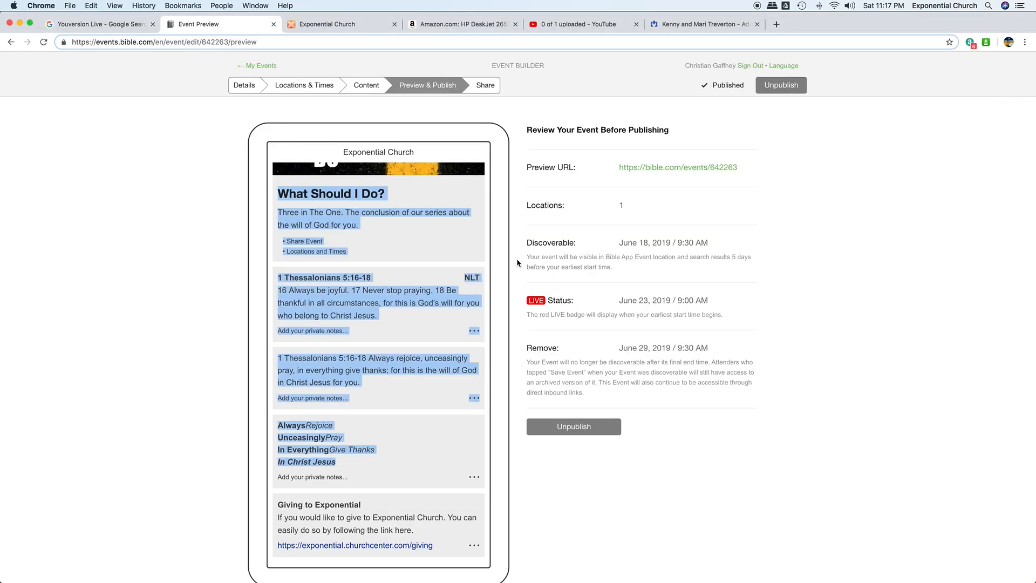
mouse_move(605, 581)
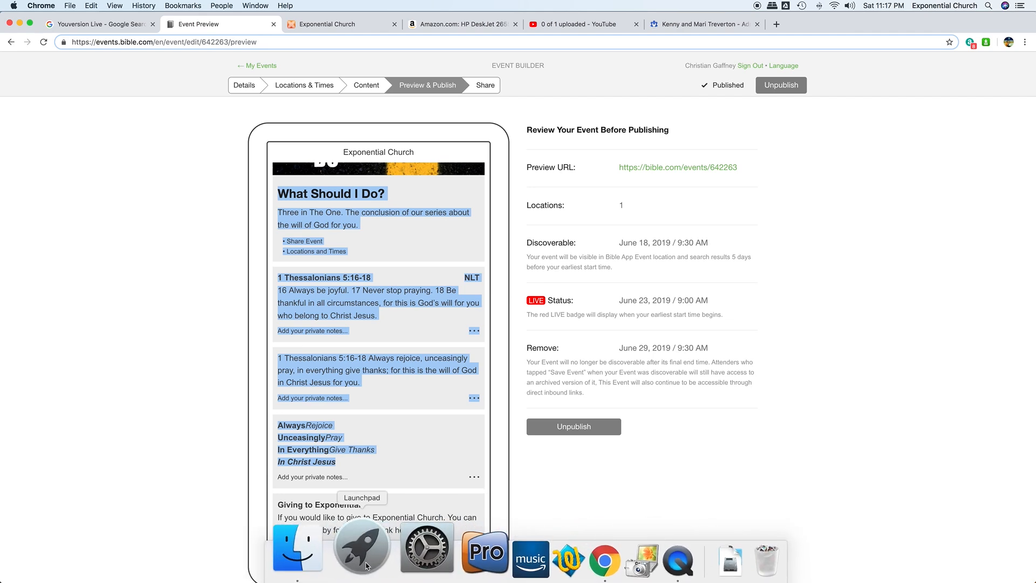
click(370, 559)
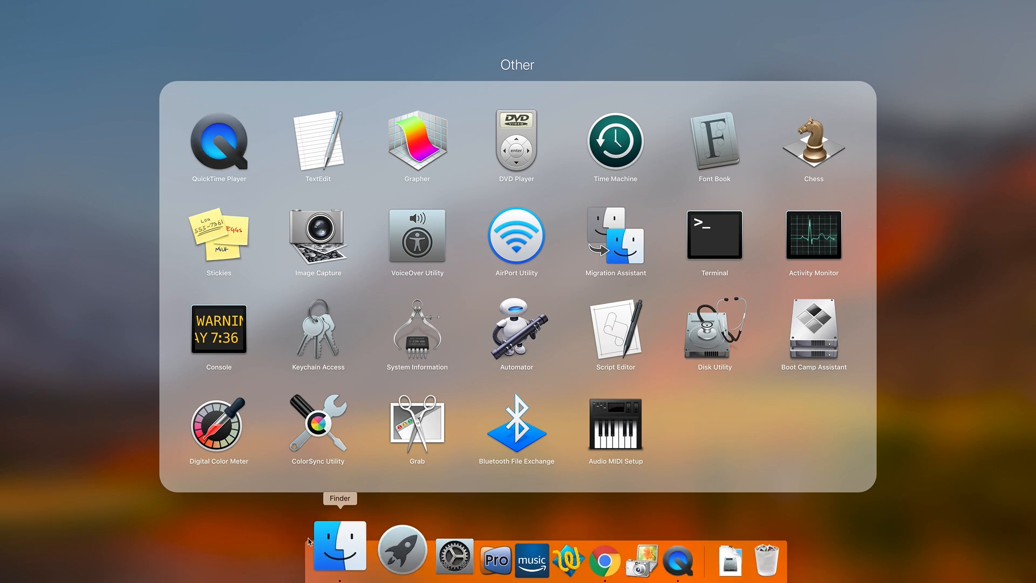
click(246, 531)
scroll(533, 370, right, 5)
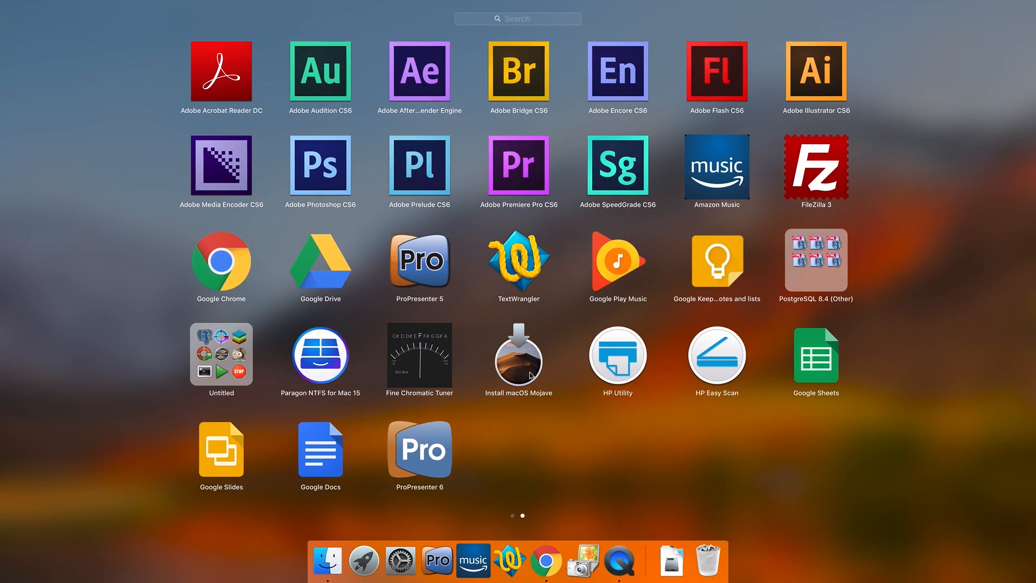
click(411, 448)
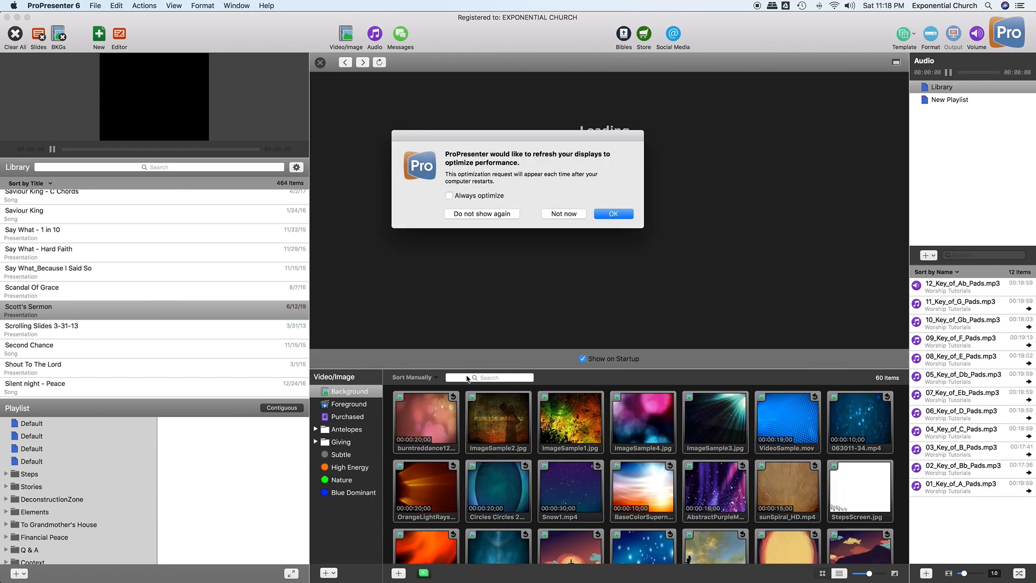
- Dismiss the display refresh prompt and close the Information Center to show Scott's Sermon slides
click(558, 215)
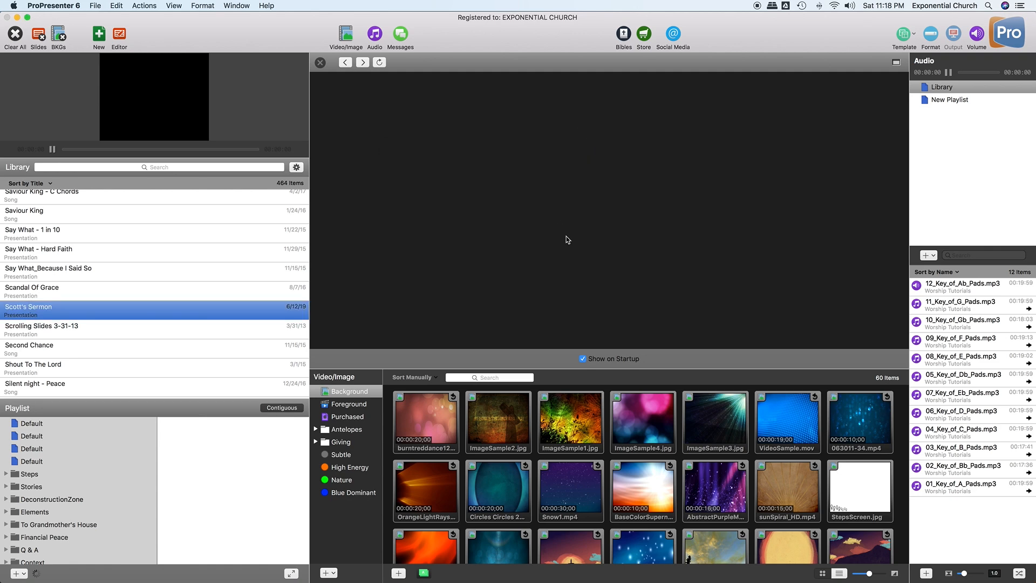
click(321, 62)
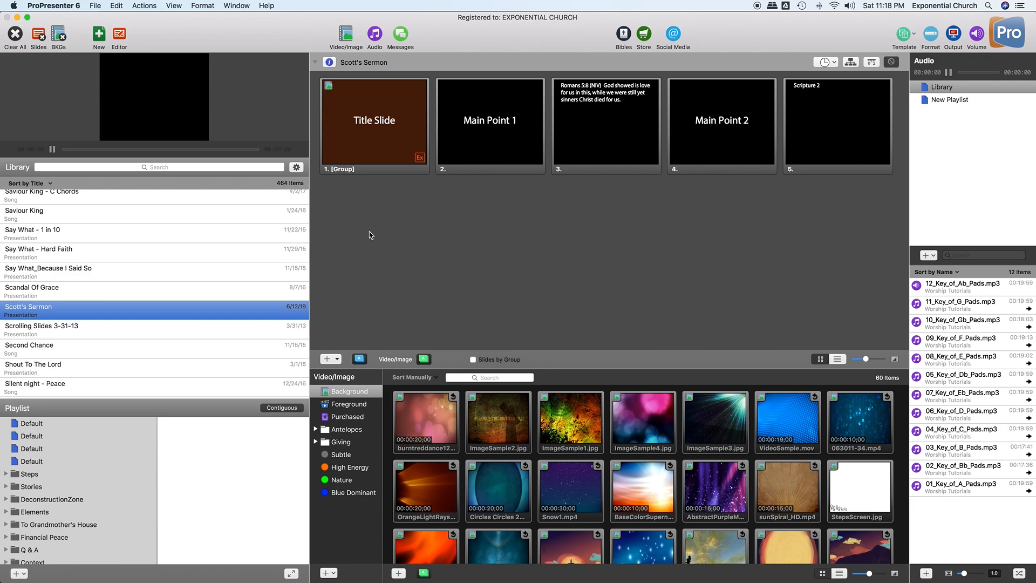
click(95, 4)
mouse_move(114, 29)
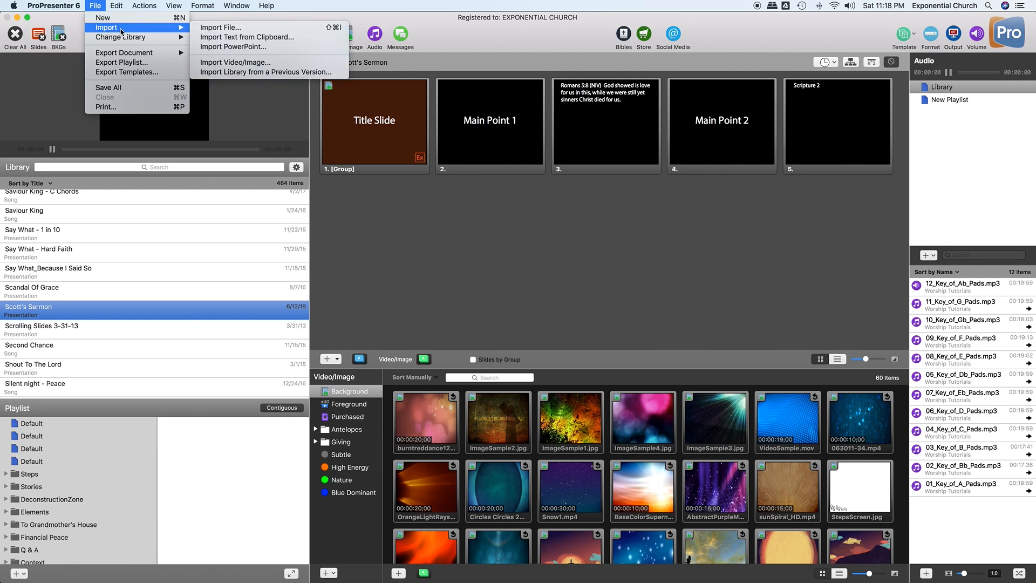
- Start a file import and browse Google Drive > My Drive > Exponential Church > Sundays > Sermons to GodsWill.txt
click(222, 28)
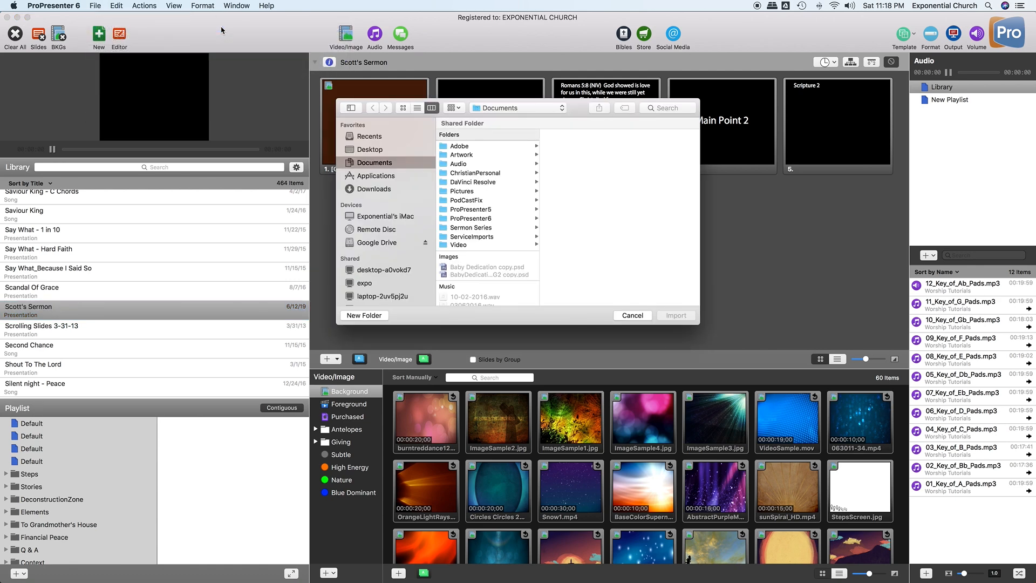
click(388, 243)
click(497, 146)
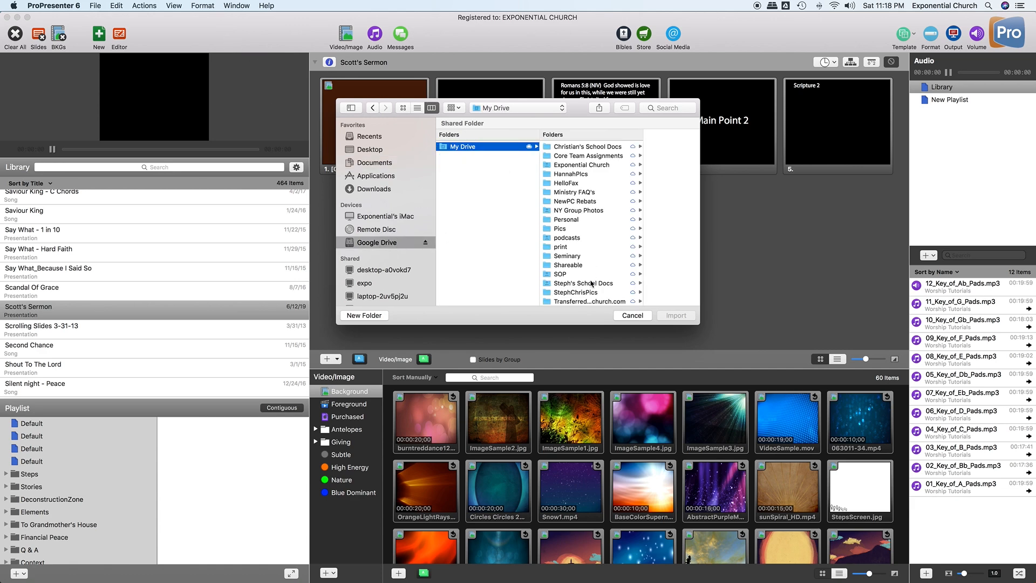
click(583, 165)
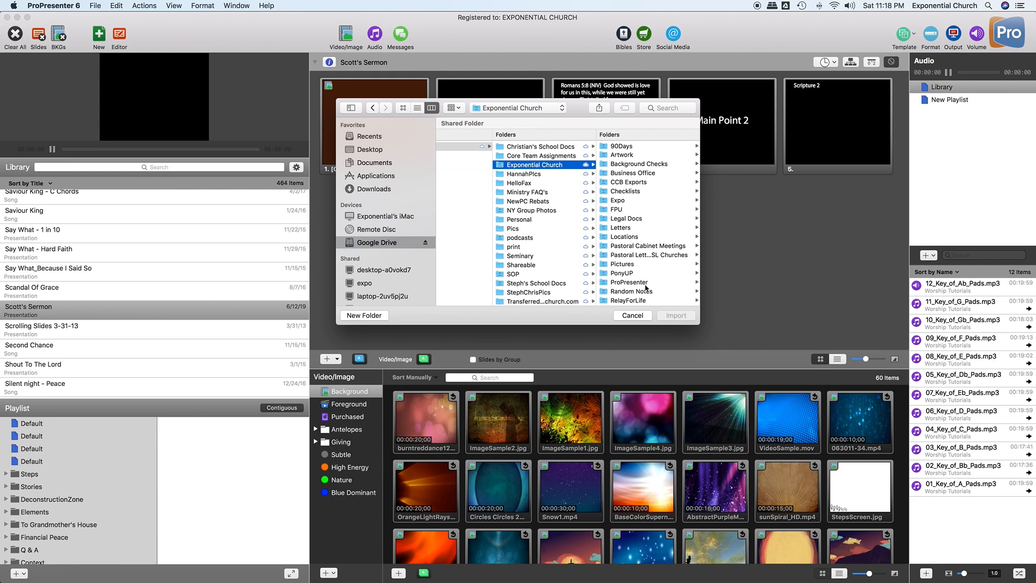
scroll(646, 288, down, 3)
click(631, 265)
click(626, 164)
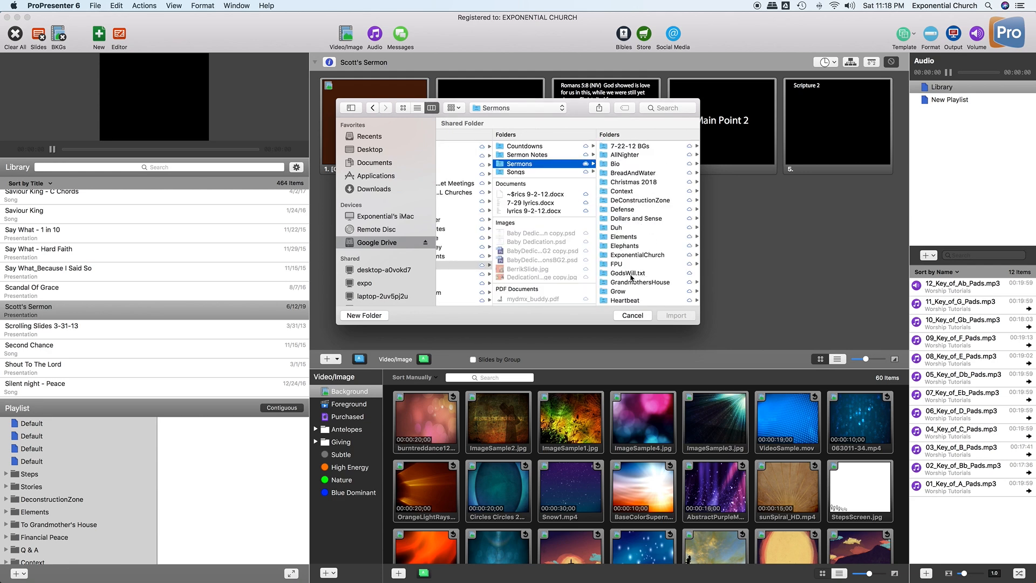
click(629, 273)
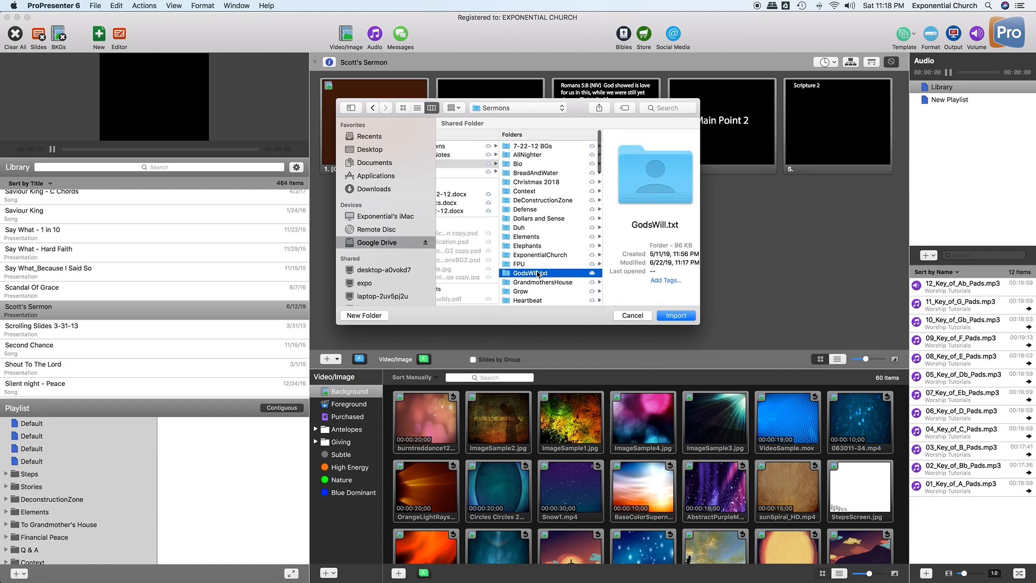
- Try removing the .txt extension from GodsWill.txt, abandon the rename, and cancel the import
right_click(519, 274)
click(520, 274)
click(520, 263)
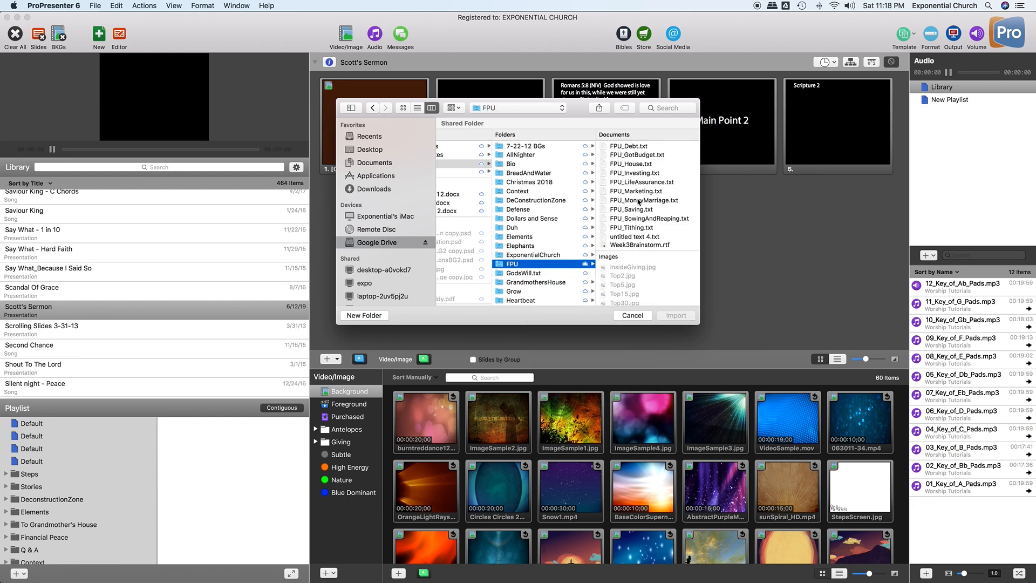
click(530, 276)
right_click(539, 274)
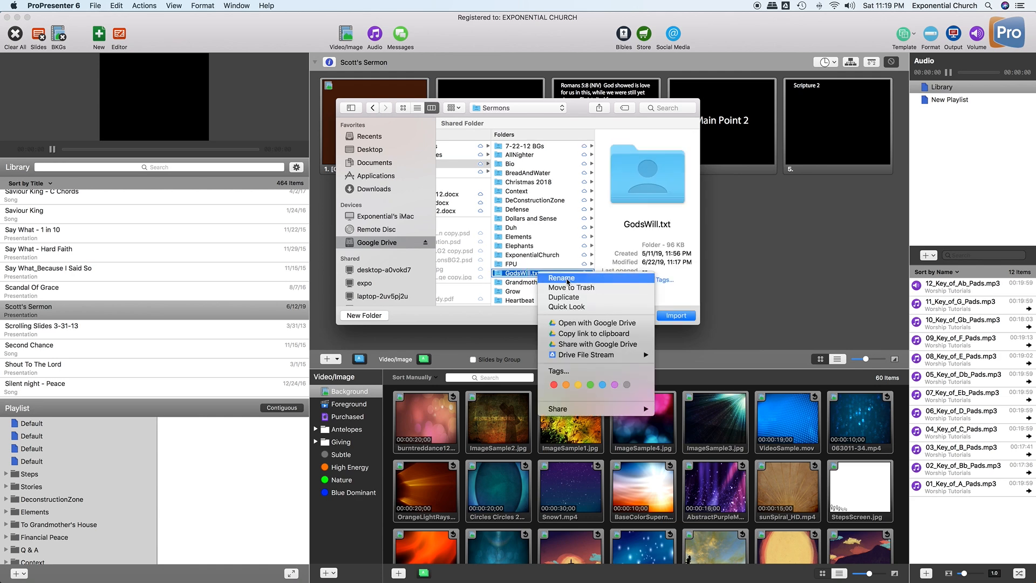
click(566, 278)
click(541, 274)
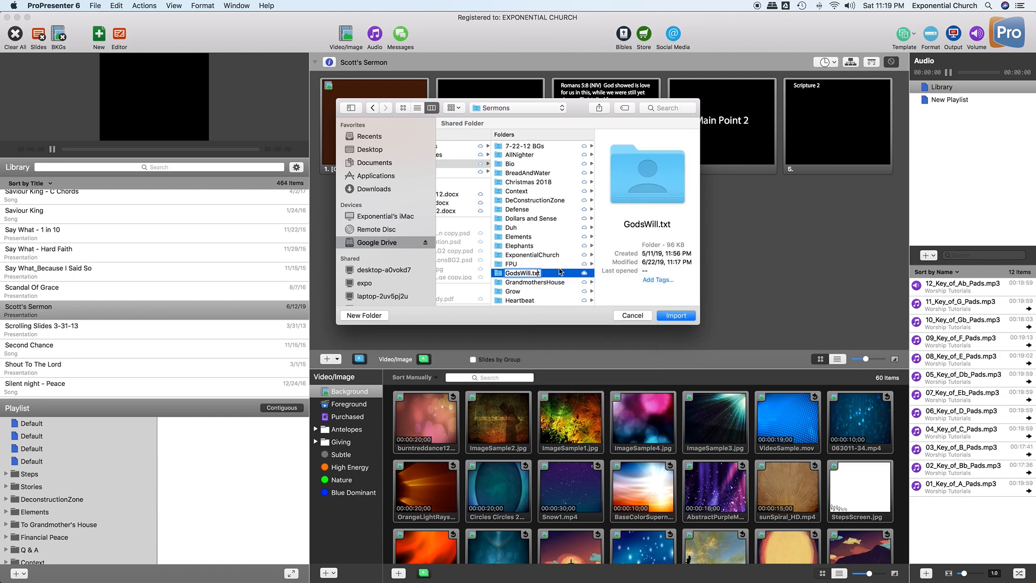
key(BackSpace)
key(BackSpace)
key(BackSpace)
key(Escape)
click(508, 265)
click(631, 315)
- Open a new Finder window showing Google Drive's My Drive folder
mouse_move(397, 568)
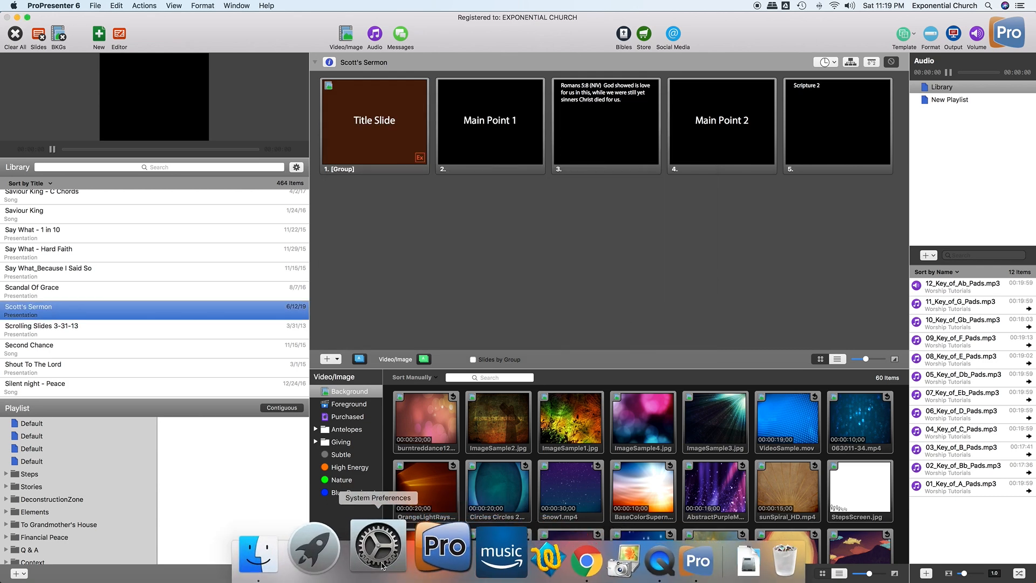
click(308, 486)
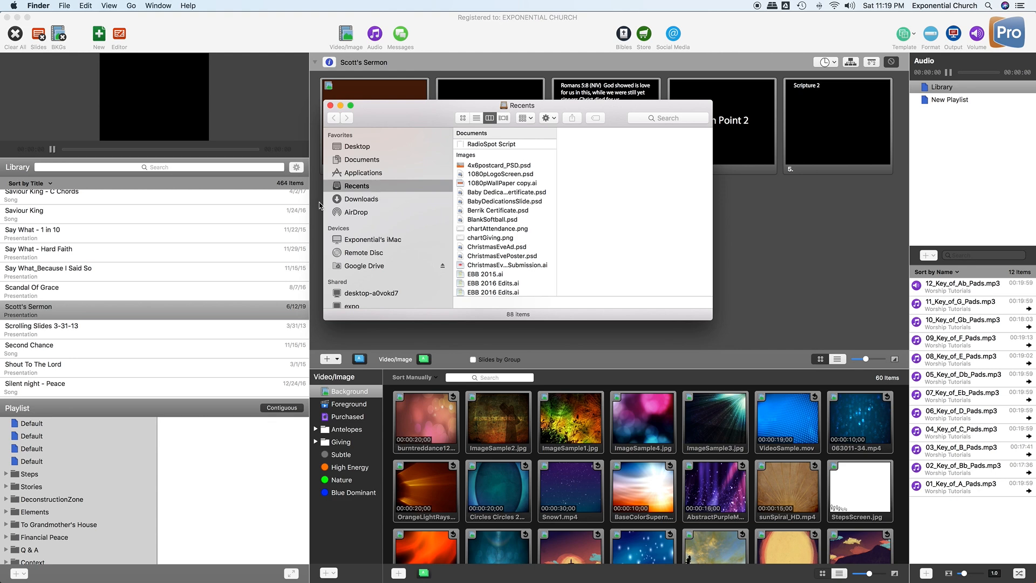
click(361, 267)
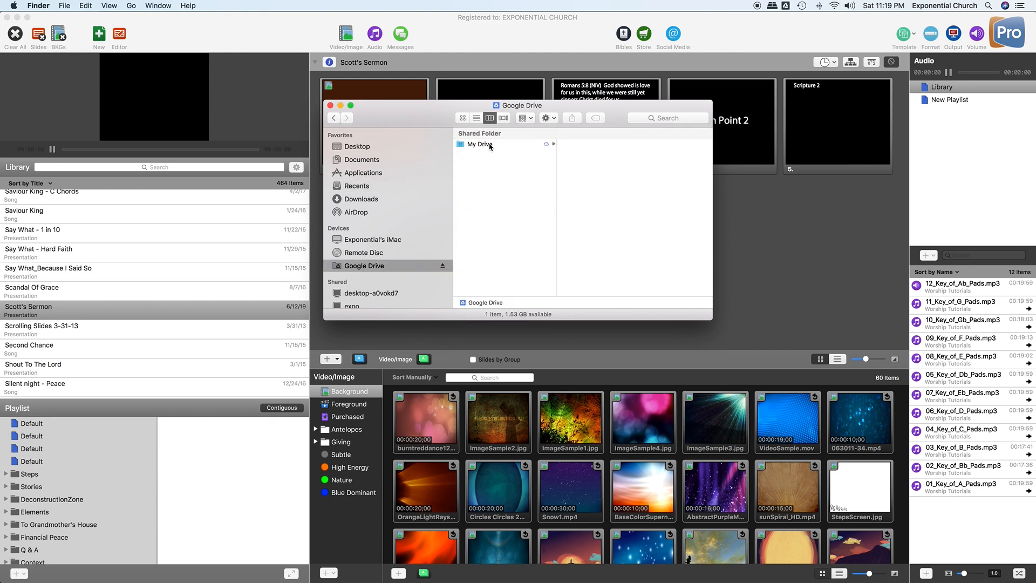
click(489, 145)
scroll(615, 218, down, 10)
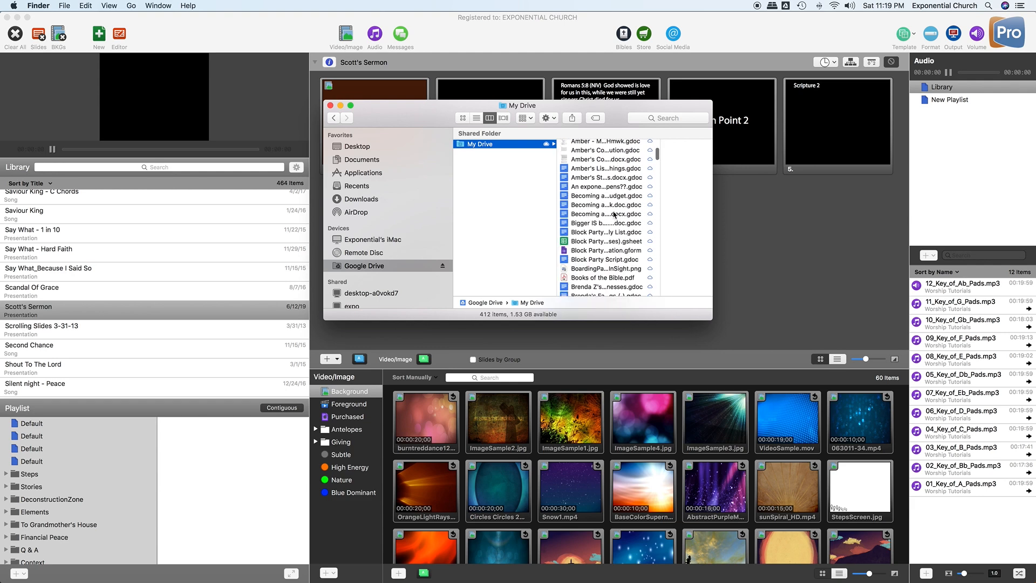
scroll(615, 214, down, 10)
scroll(615, 212, down, 10)
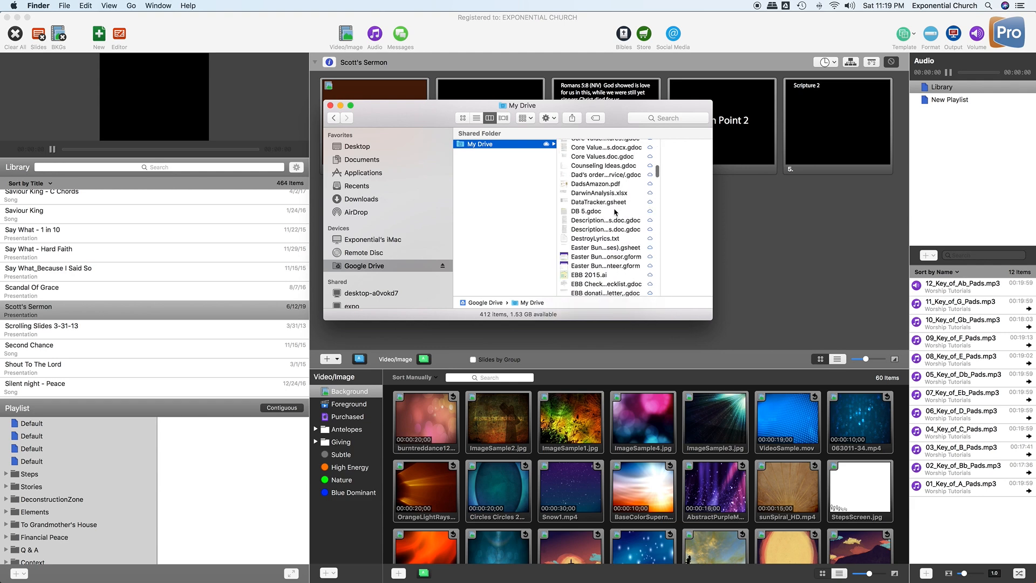
scroll(615, 212, down, 1)
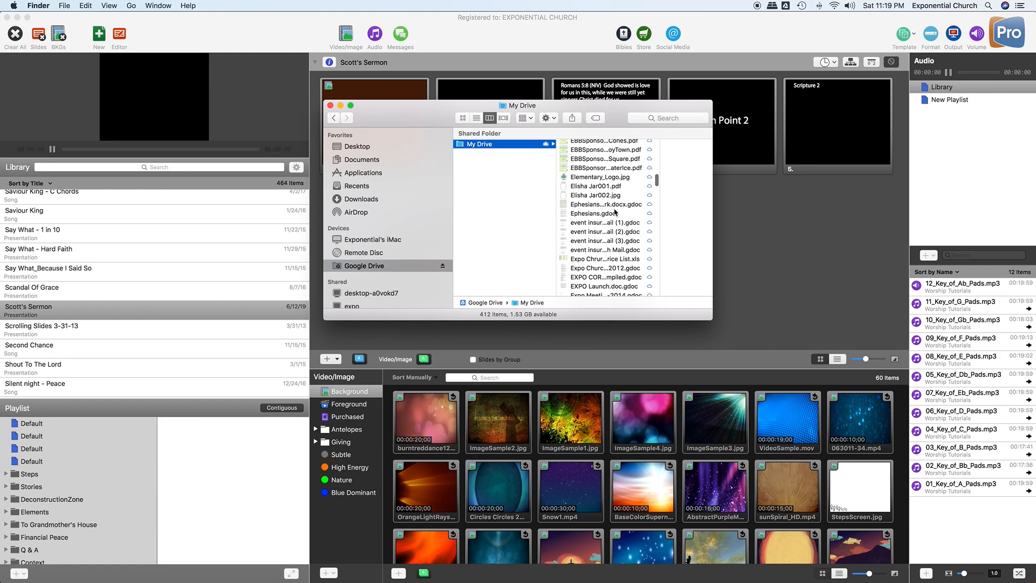
scroll(615, 212, down, 10)
scroll(615, 212, down, 15)
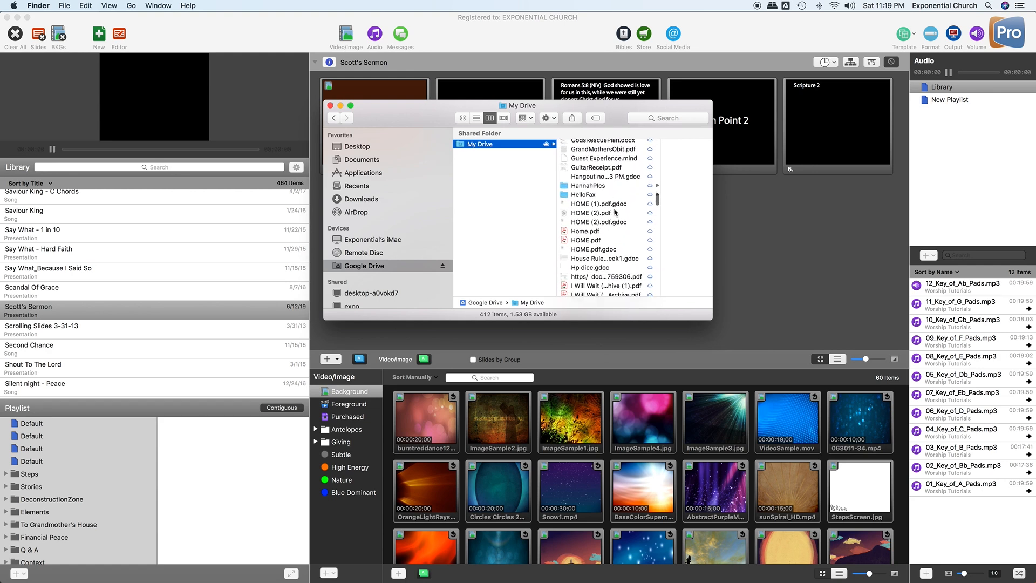
scroll(615, 213, up, 15)
scroll(616, 212, up, 5)
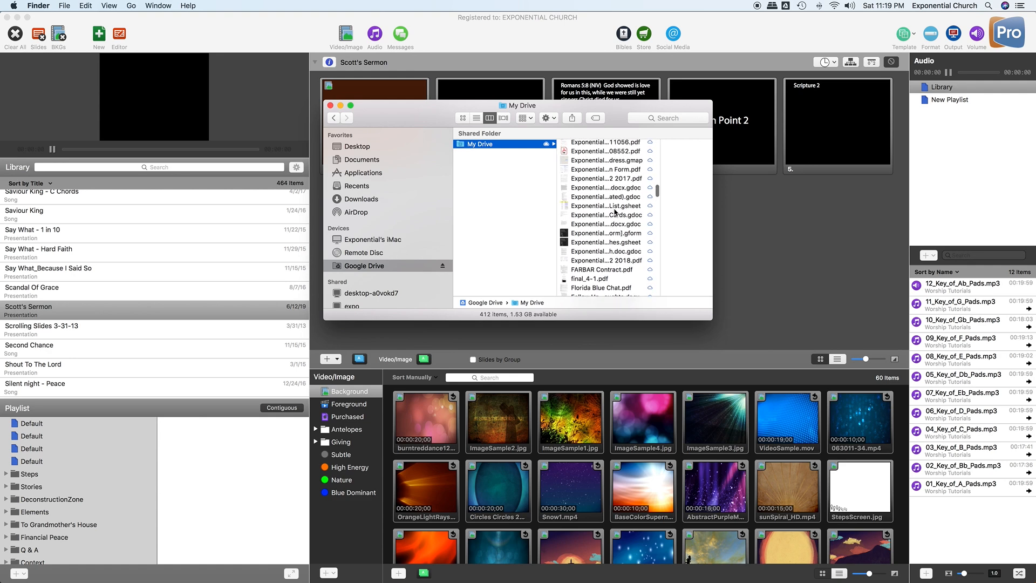
- Browse into Exponential Church > Sundays > Sermons in Finder
click(612, 223)
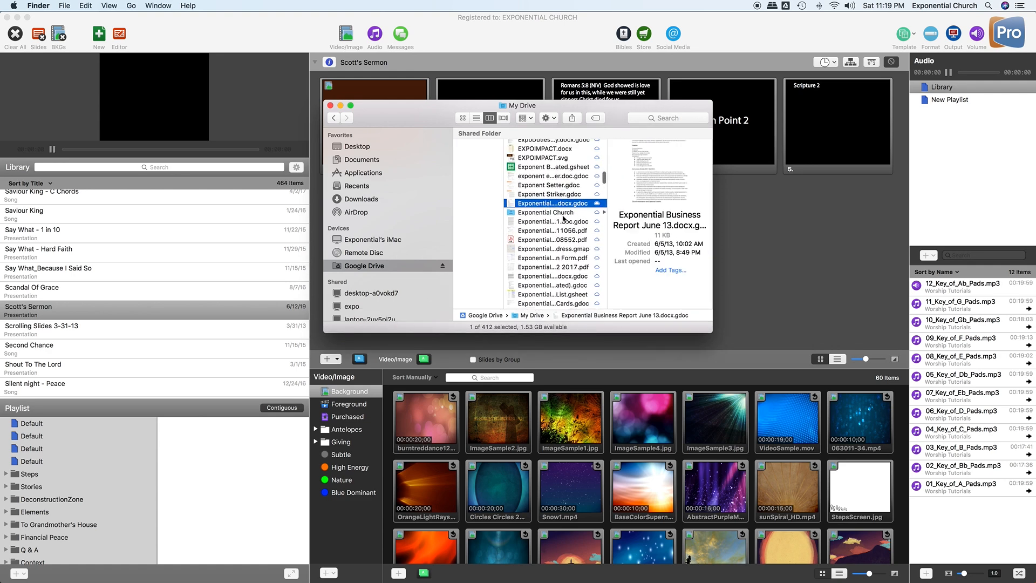
click(556, 212)
scroll(646, 286, down, 15)
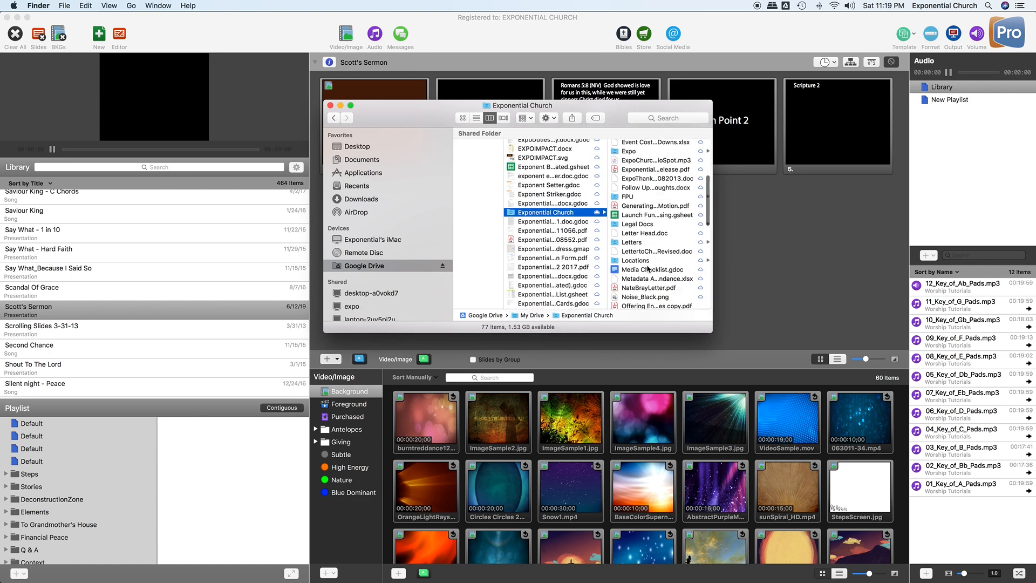
click(646, 276)
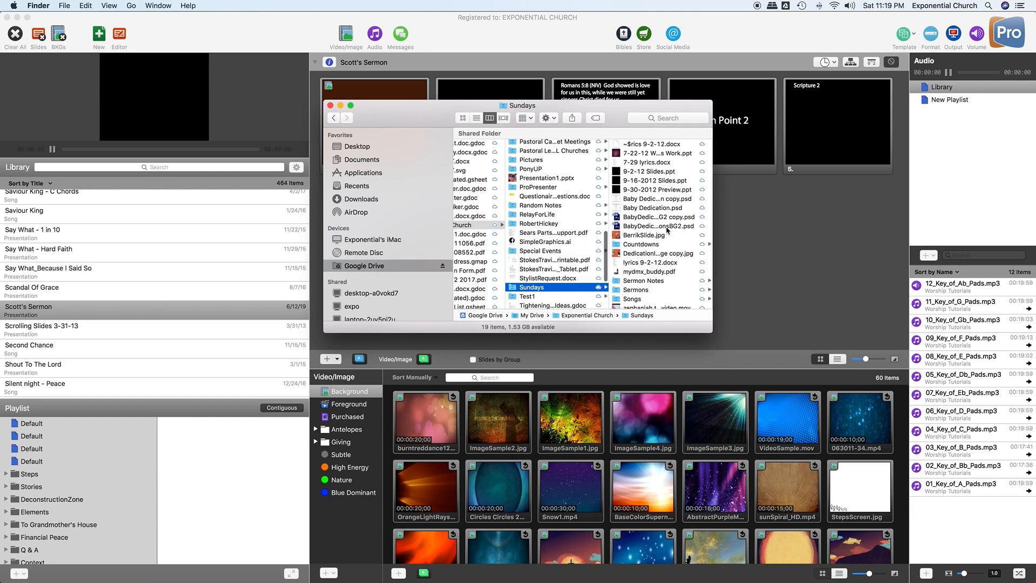
click(641, 286)
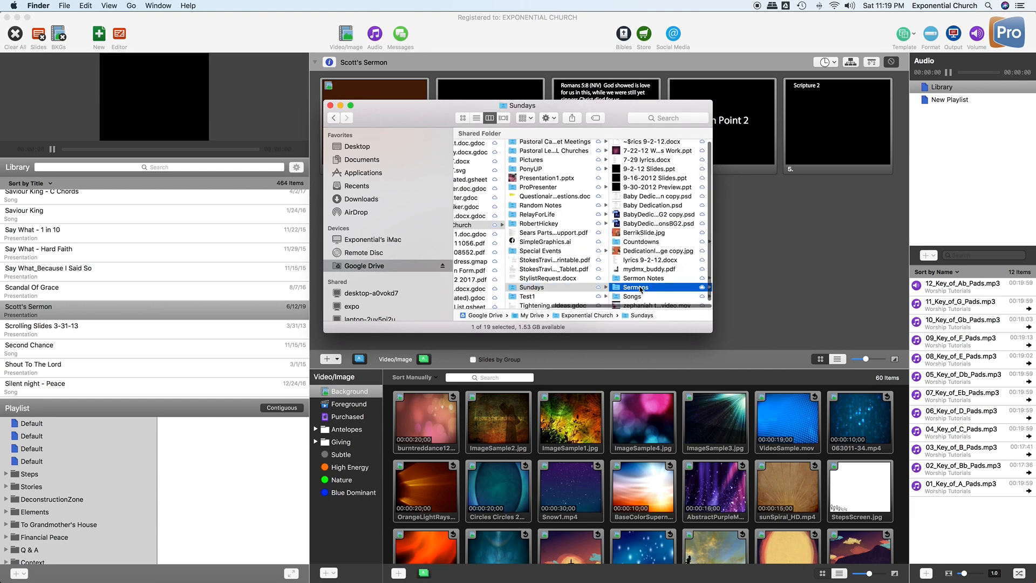
scroll(657, 271, down, 5)
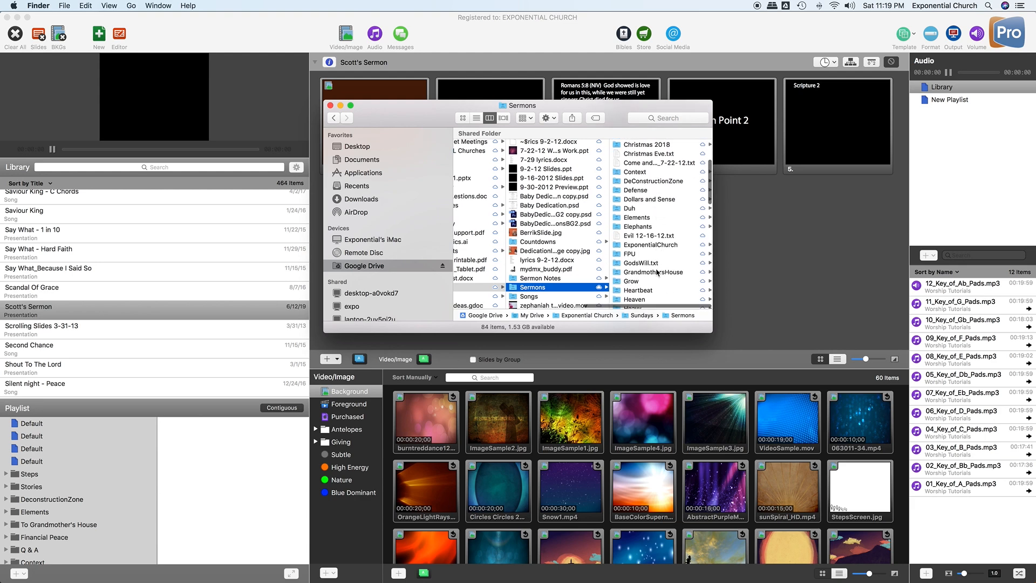
- Try renaming GodsWill.txt inline to drop its extension, then cancel
right_click(655, 263)
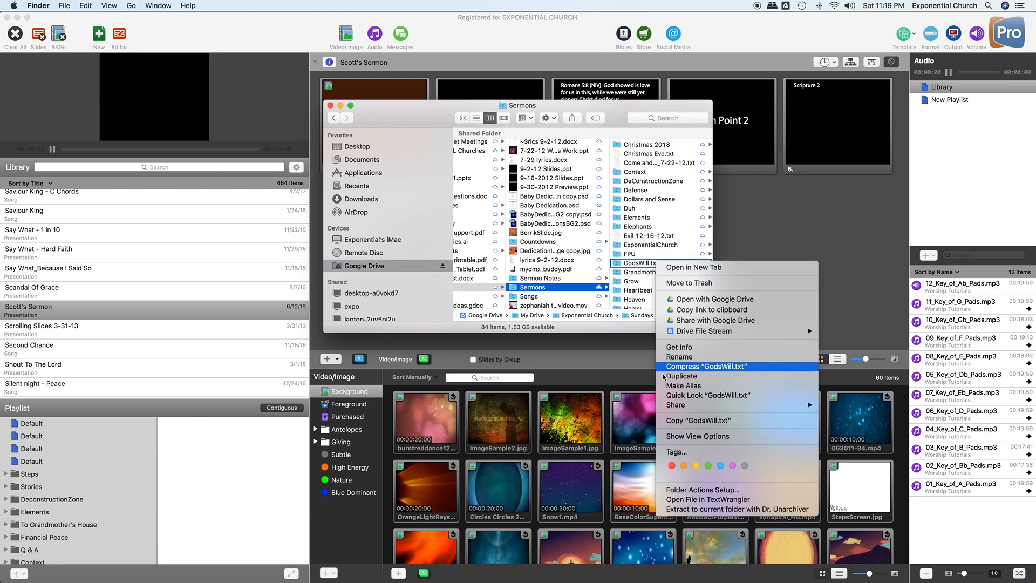
click(691, 356)
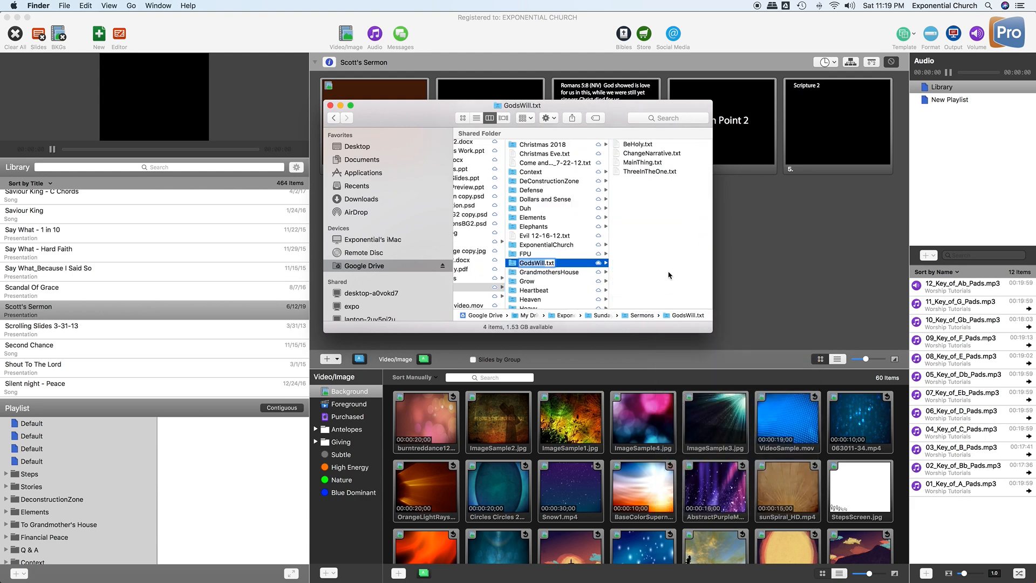
key(Right)
key(BackSpace)
key(BackSpace)
key(BackSpace)
key(Escape)
- Rename GodsWill.txt to GodsWill through Get Info, then close the info and folder windows
right_click(550, 264)
click(571, 348)
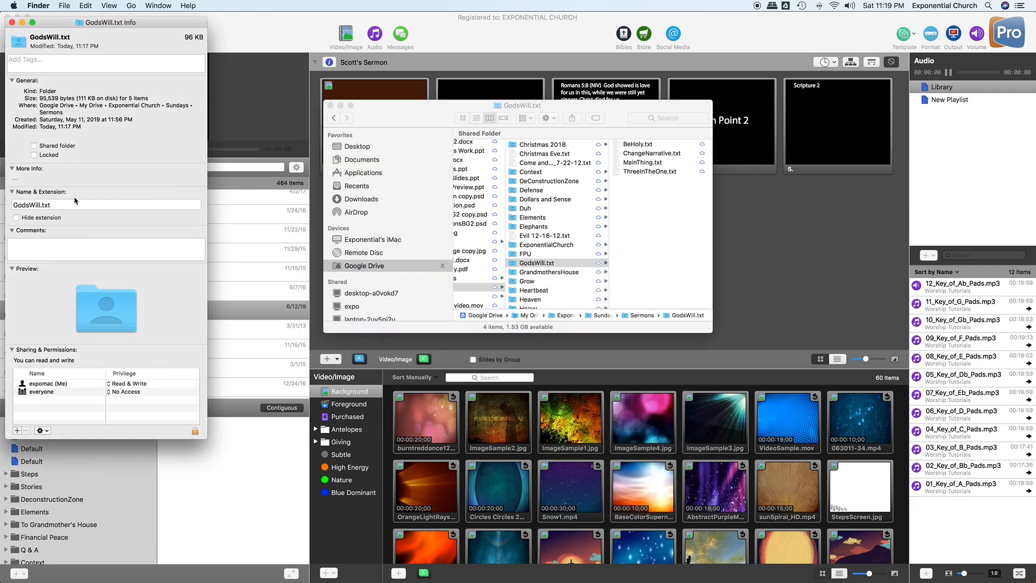
click(85, 205)
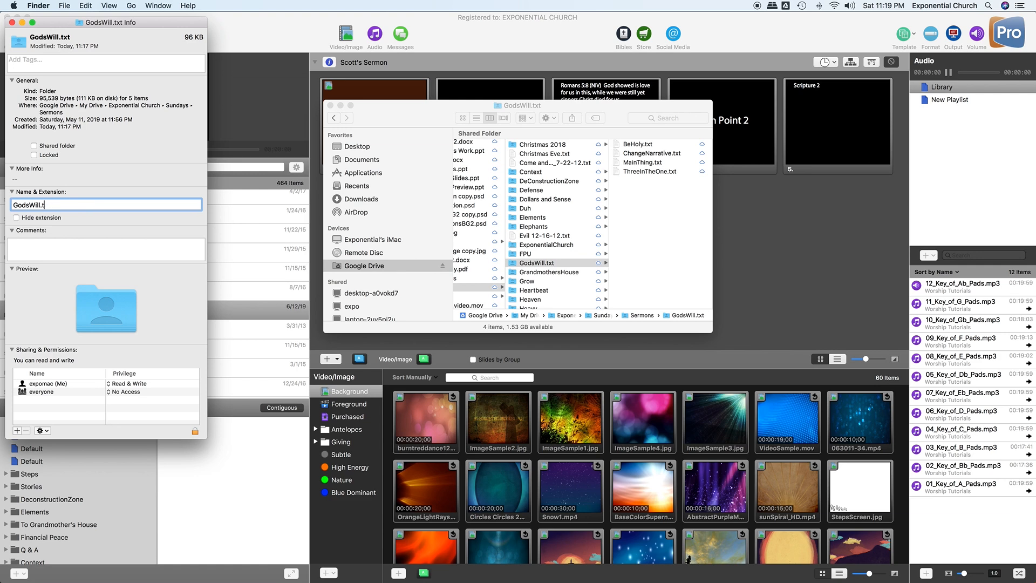
key(Return)
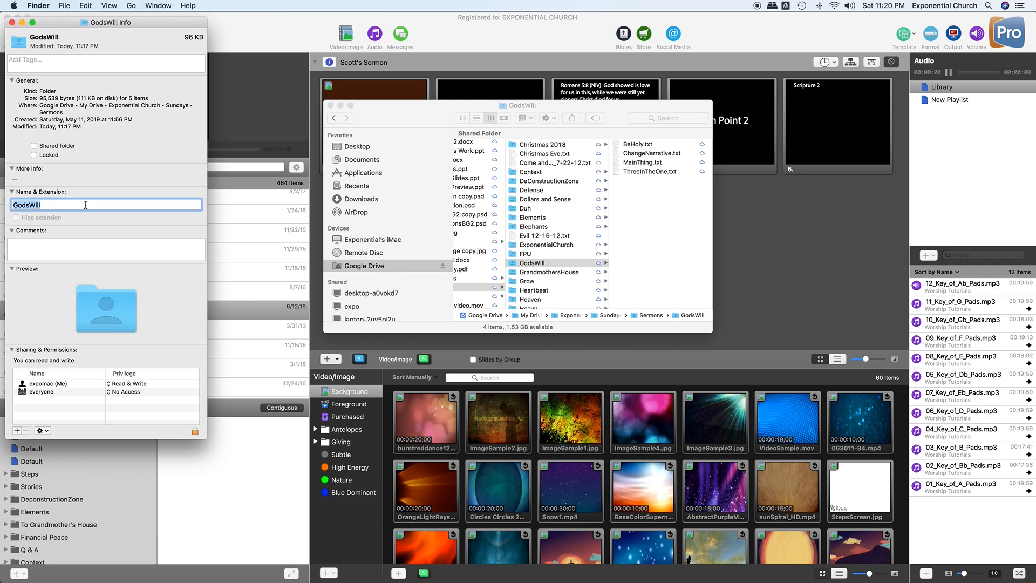
click(12, 22)
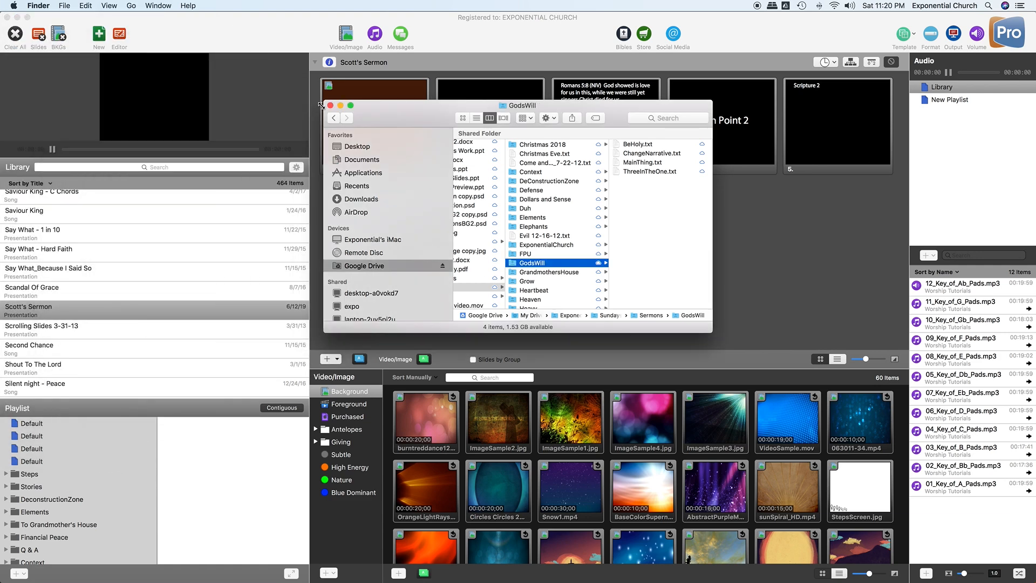
click(330, 105)
- Return to ProPresenter and start File > Import File
click(63, 6)
click(231, 19)
click(95, 6)
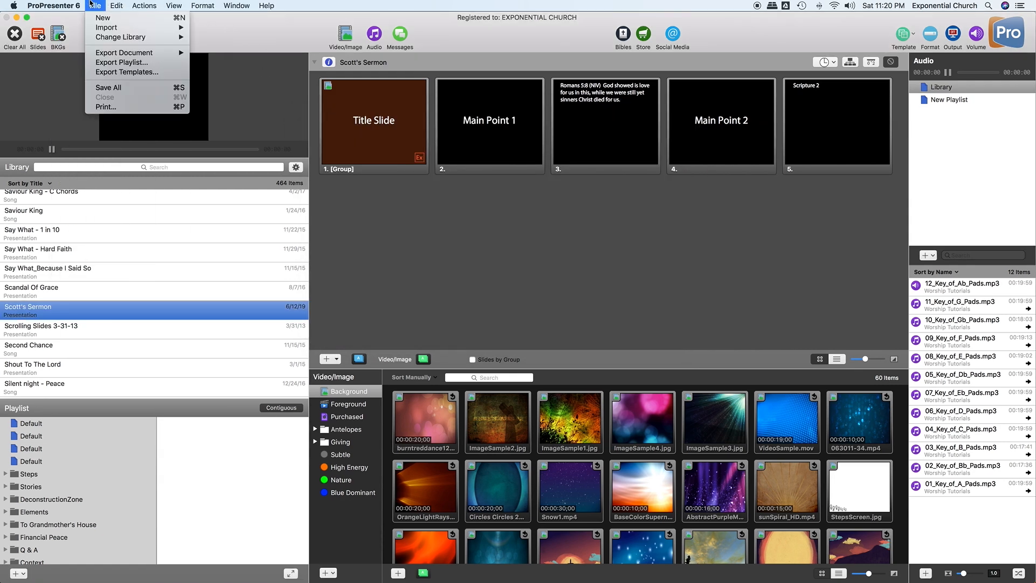
click(205, 29)
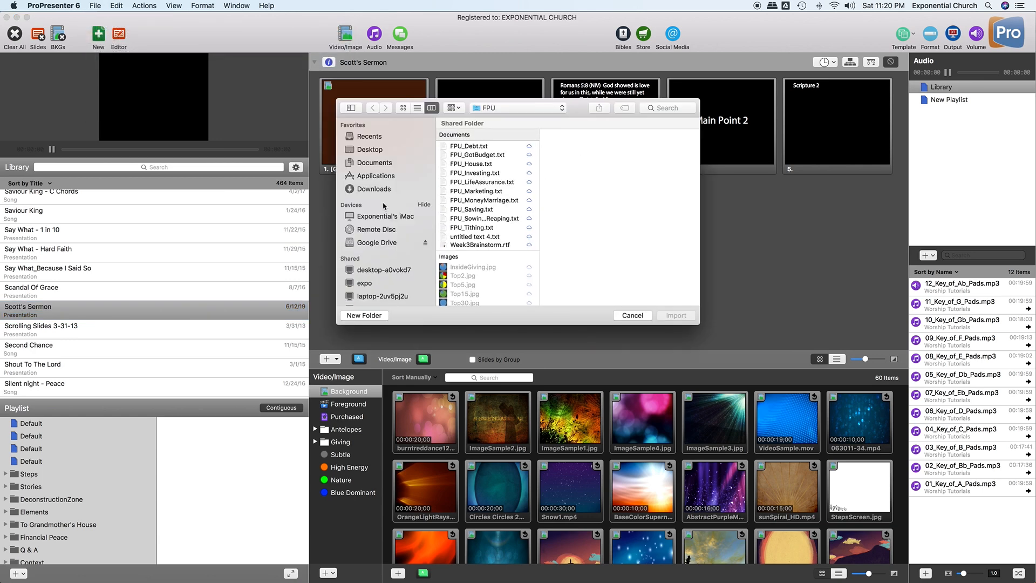
- Browse Google Drive to Sermons > GodsWill and choose ThreeInTheOne.txt for import
click(363, 243)
click(489, 144)
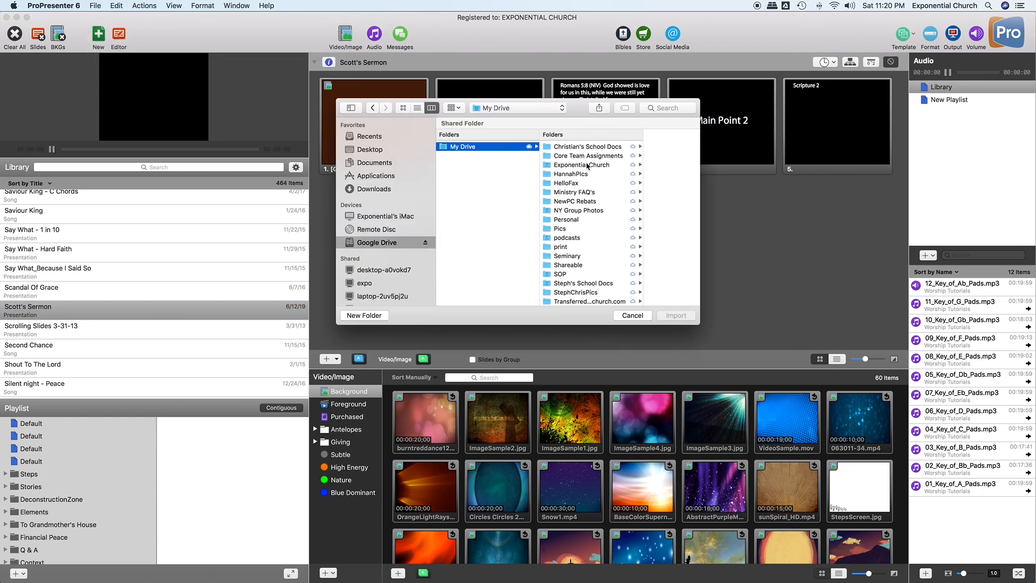
click(579, 166)
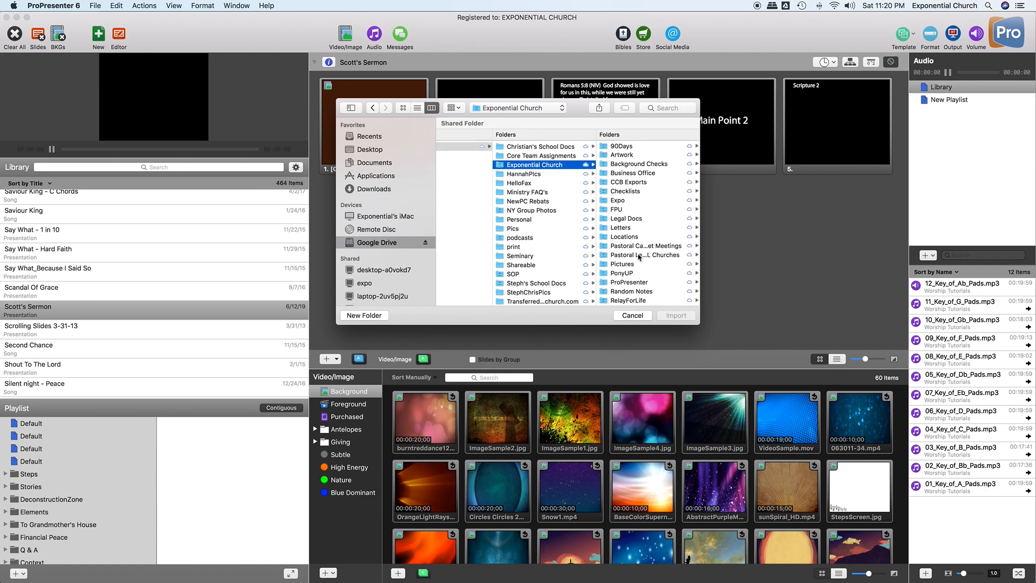
scroll(642, 259, down, 5)
click(623, 233)
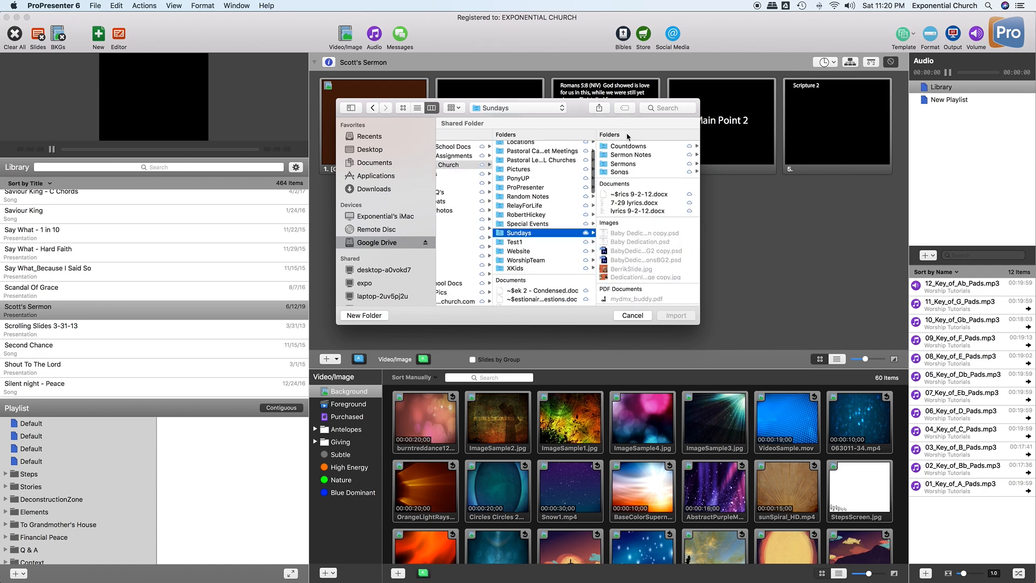
click(621, 164)
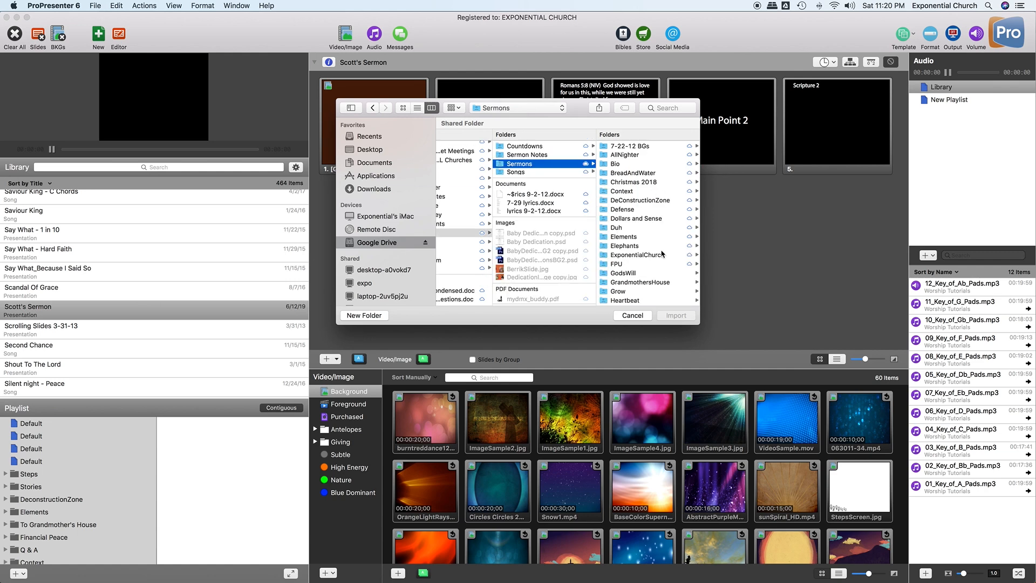
scroll(645, 240, down, 2)
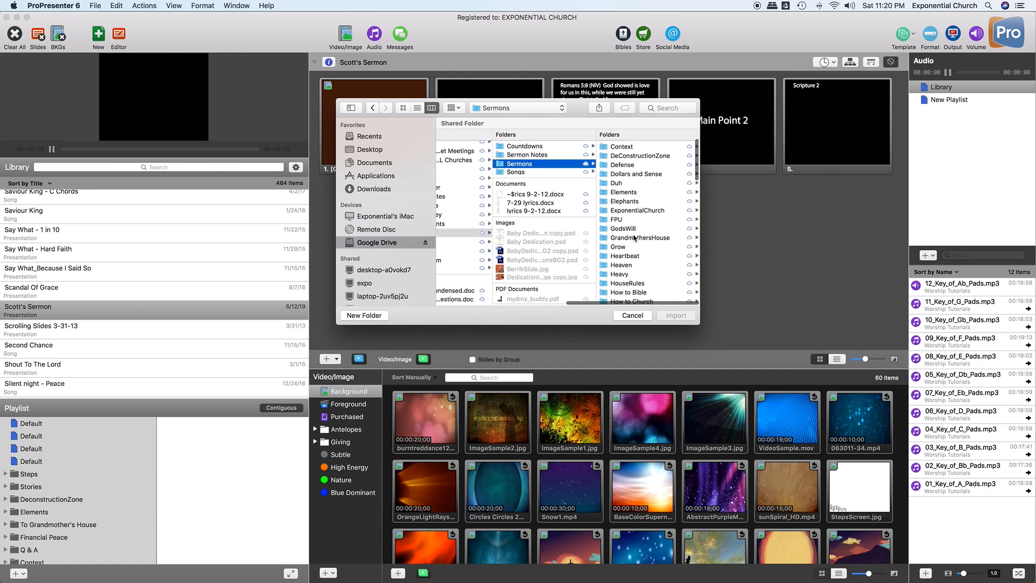
click(624, 228)
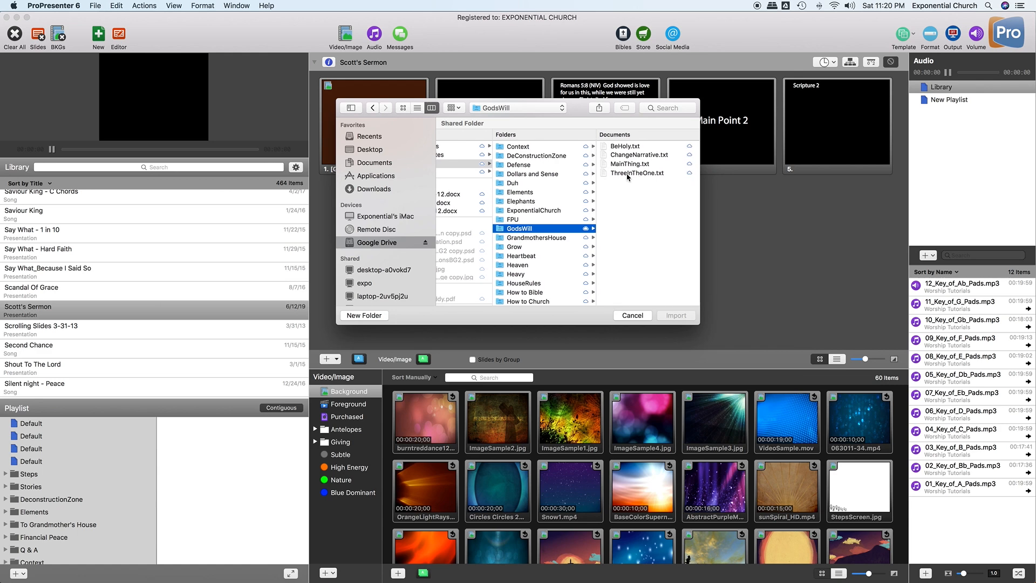
click(628, 173)
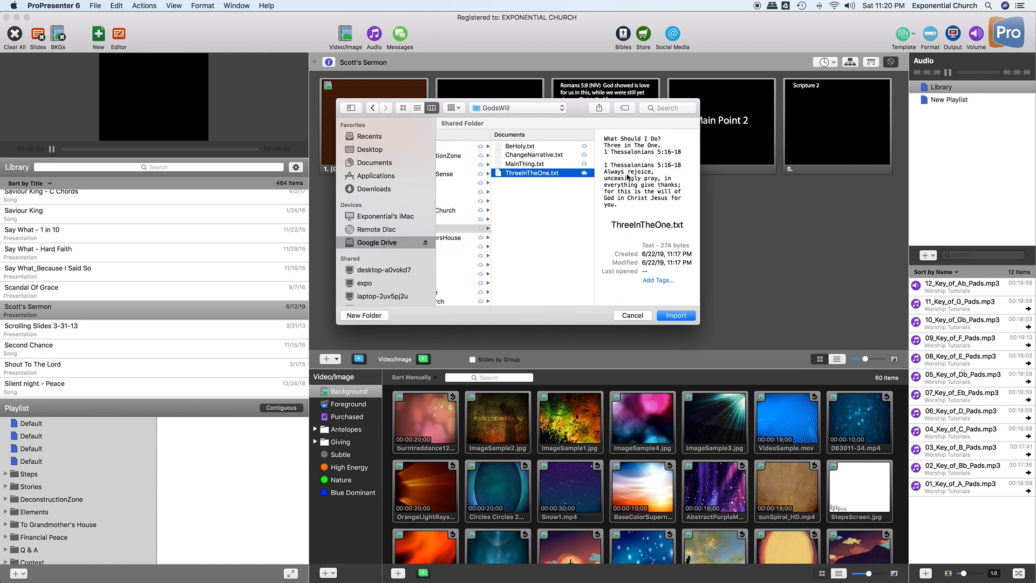
click(677, 315)
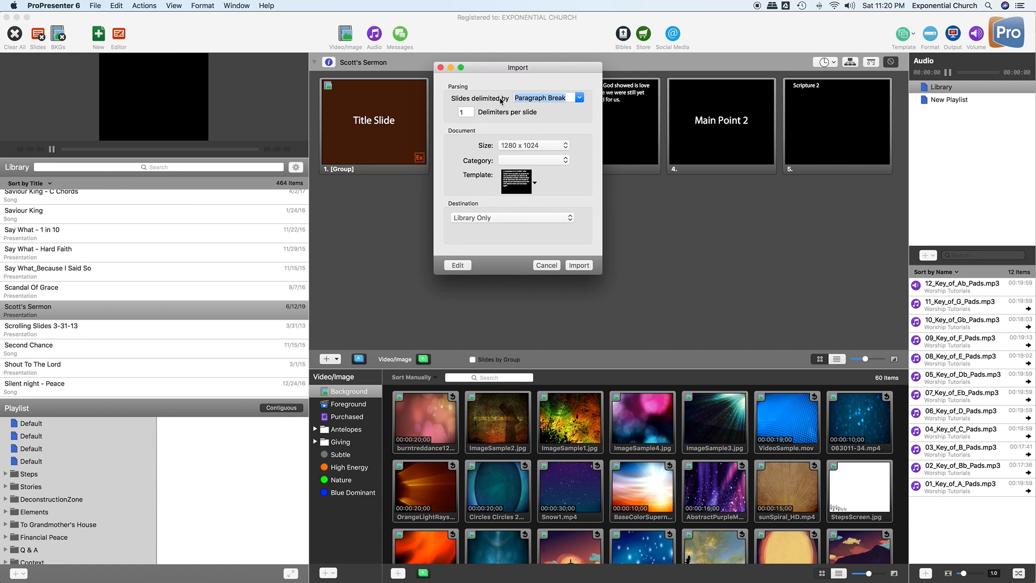
- Keep slides split by Paragraph Break at 1280 x 1024 and browse the template list
click(581, 102)
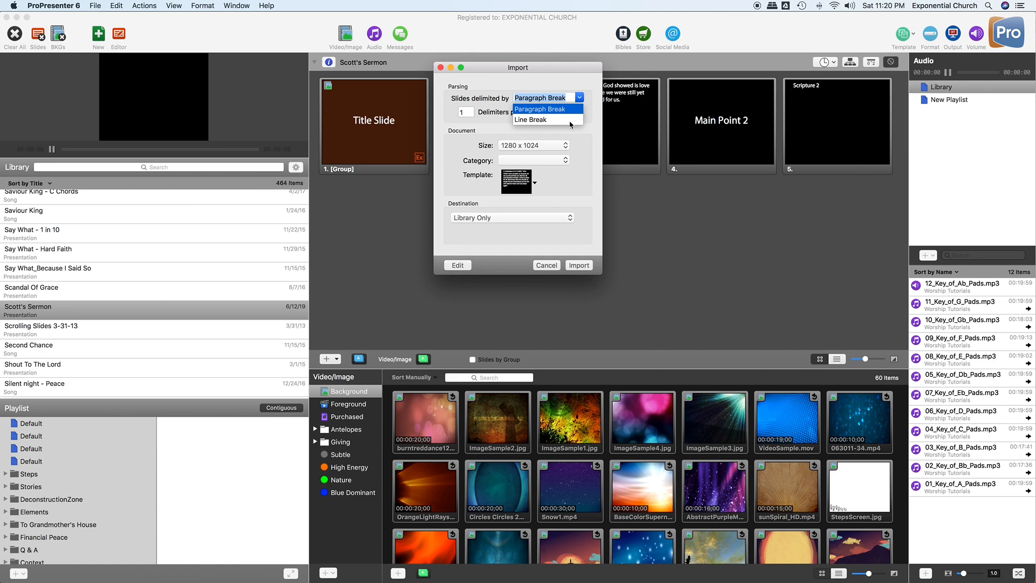
click(539, 109)
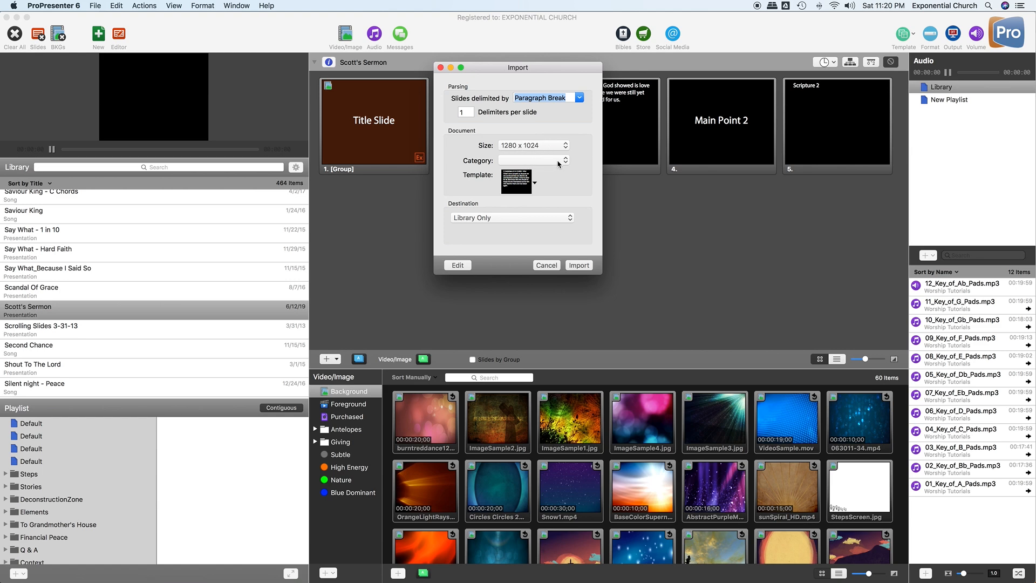
click(543, 145)
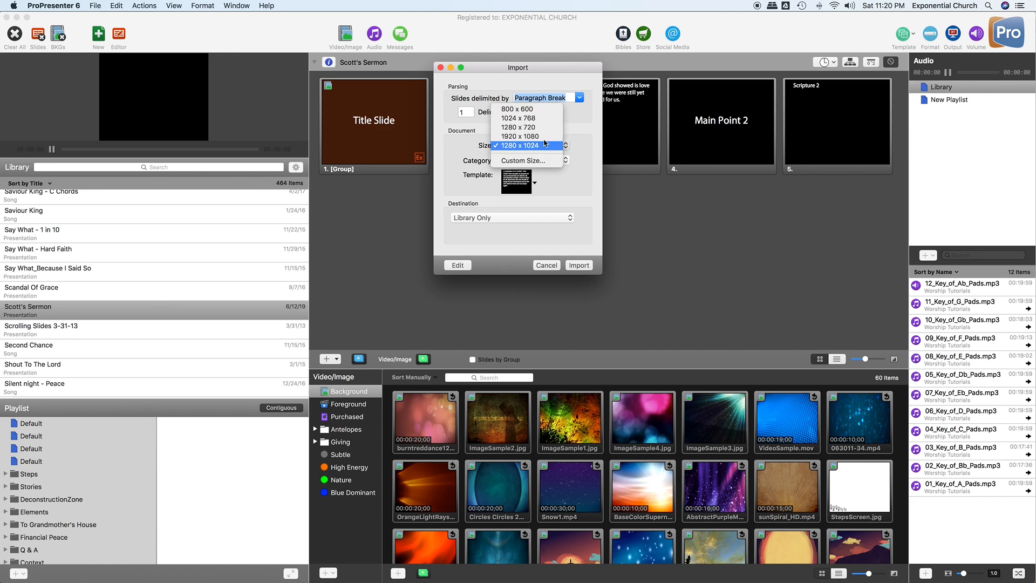
click(544, 145)
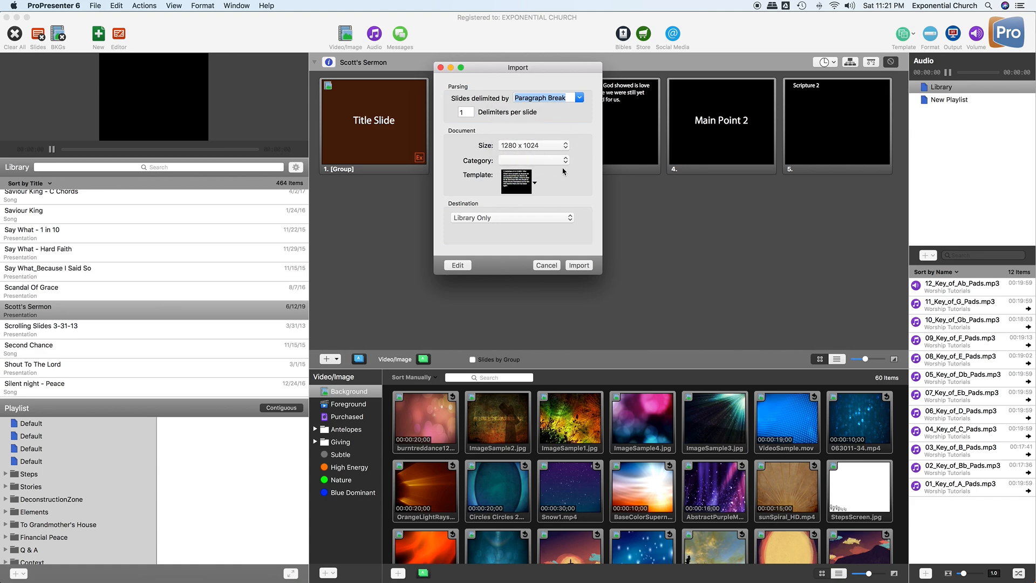
click(518, 180)
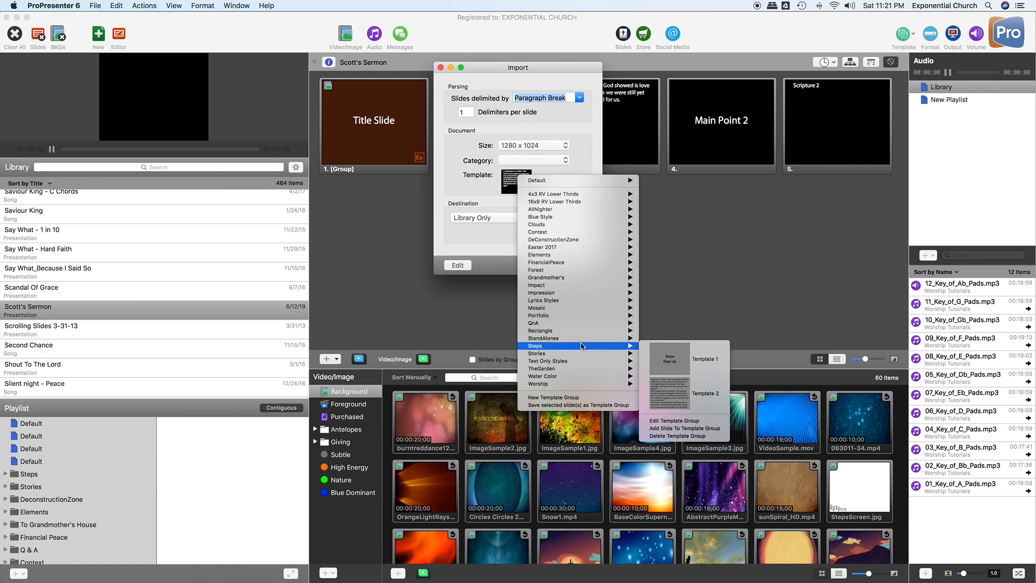
- Choose Template 1 from the Elements group and import ThreeInTheOne into the library
mouse_move(571, 279)
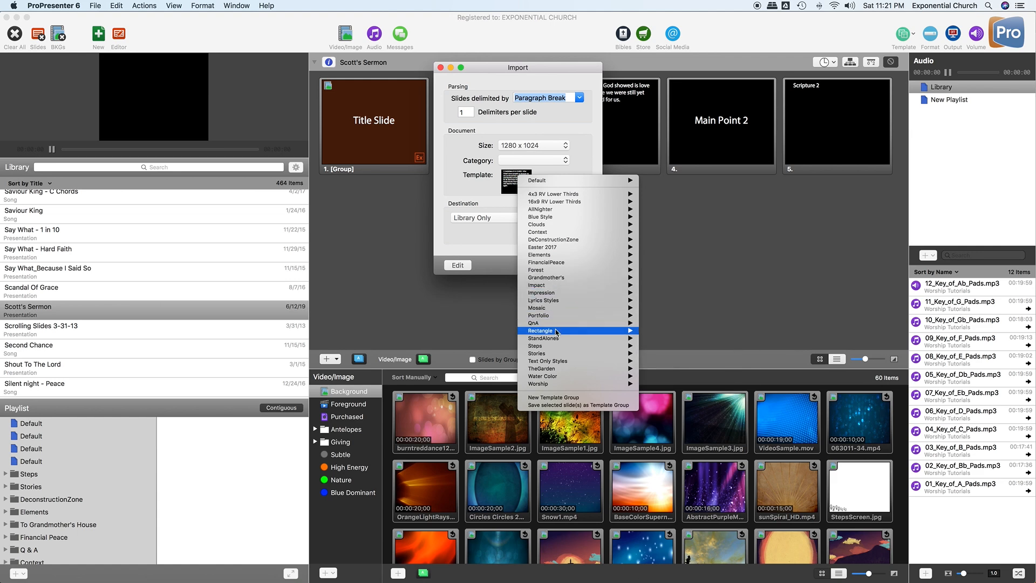
mouse_move(556, 335)
mouse_move(571, 354)
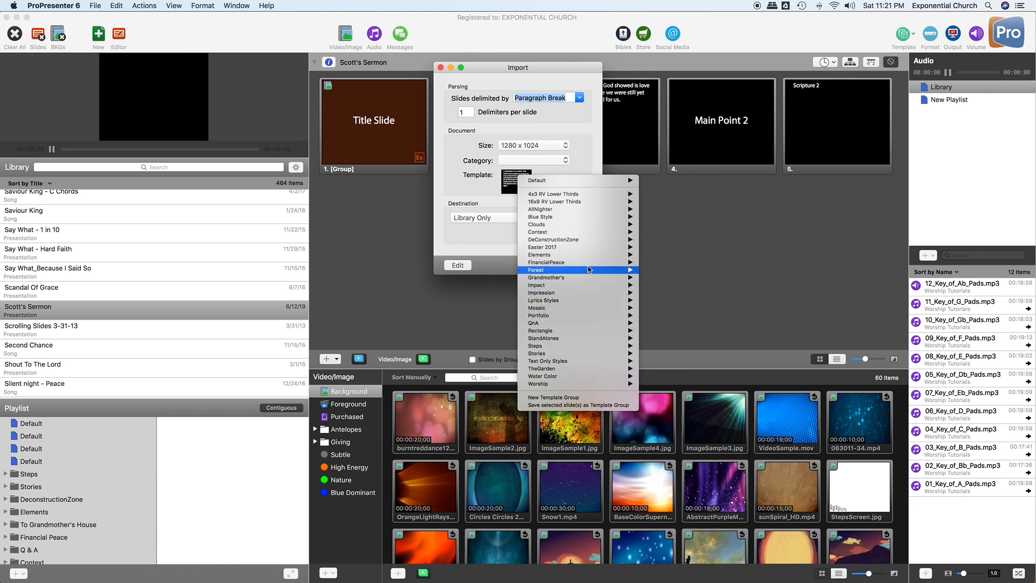
mouse_move(594, 340)
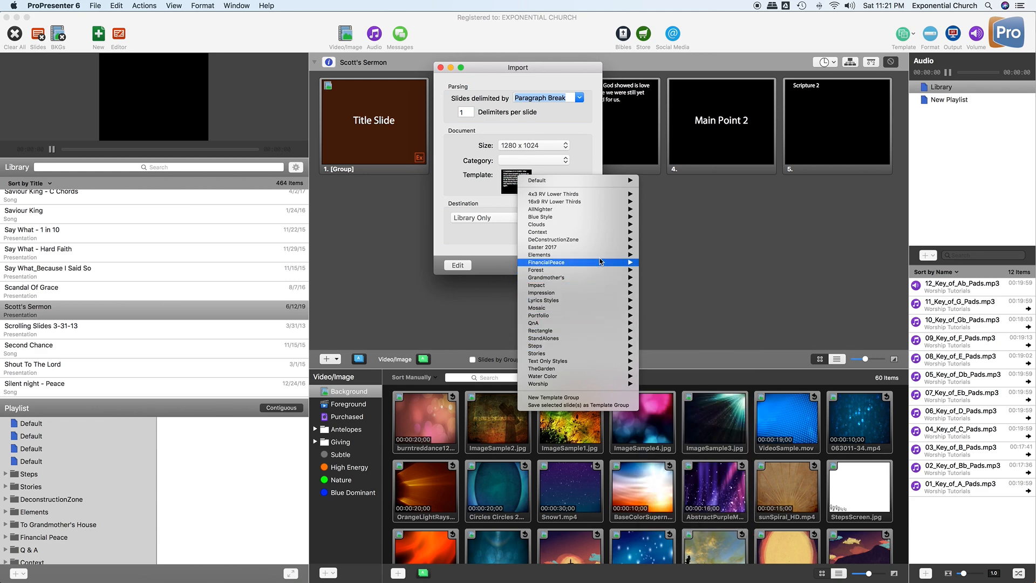
mouse_move(595, 258)
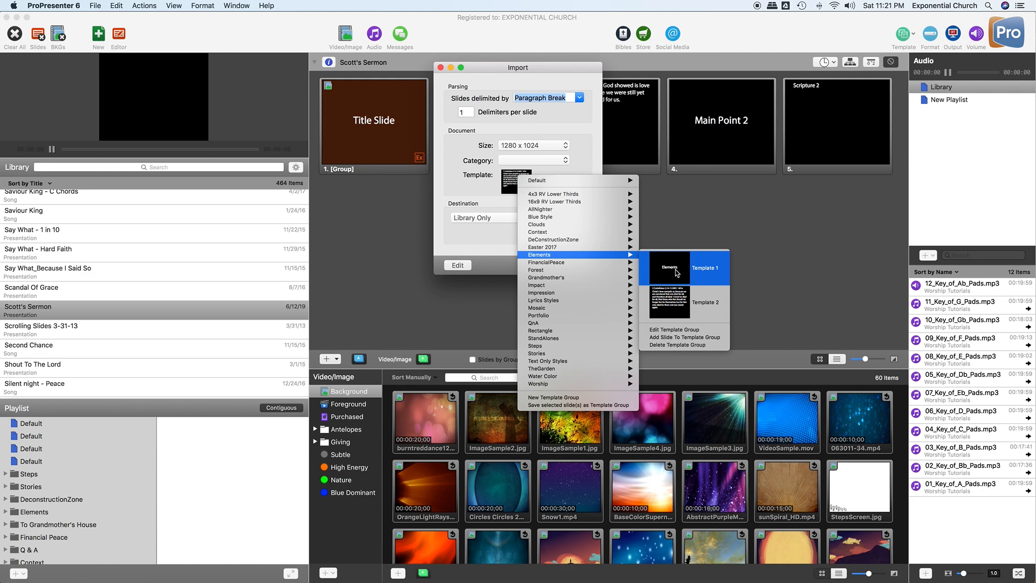
click(676, 272)
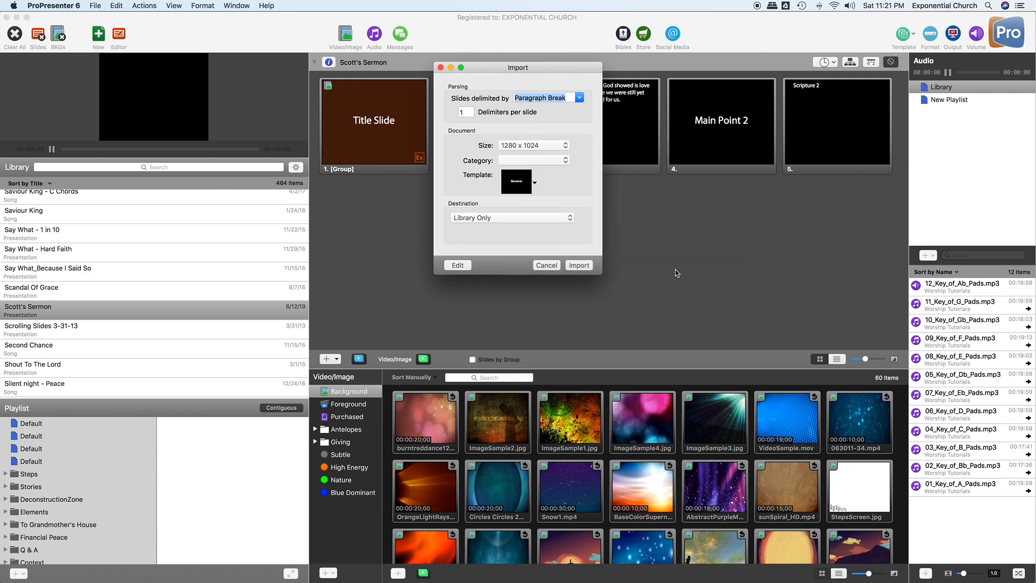
click(579, 265)
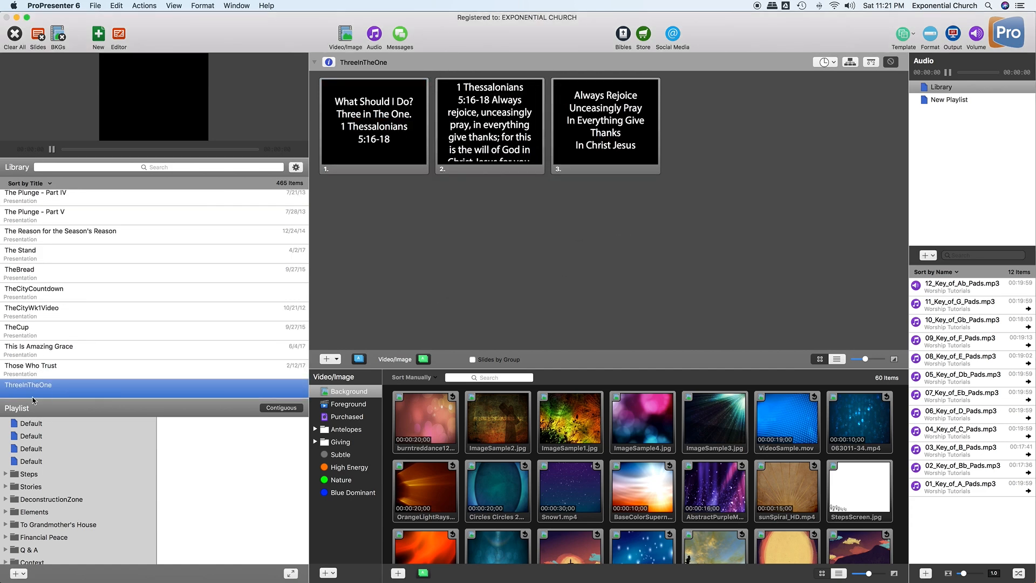
- Show slide 2 of ThreeInTheOne, the 1 Thessalonians 5:16-18 verse
scroll(39, 391, down, 2)
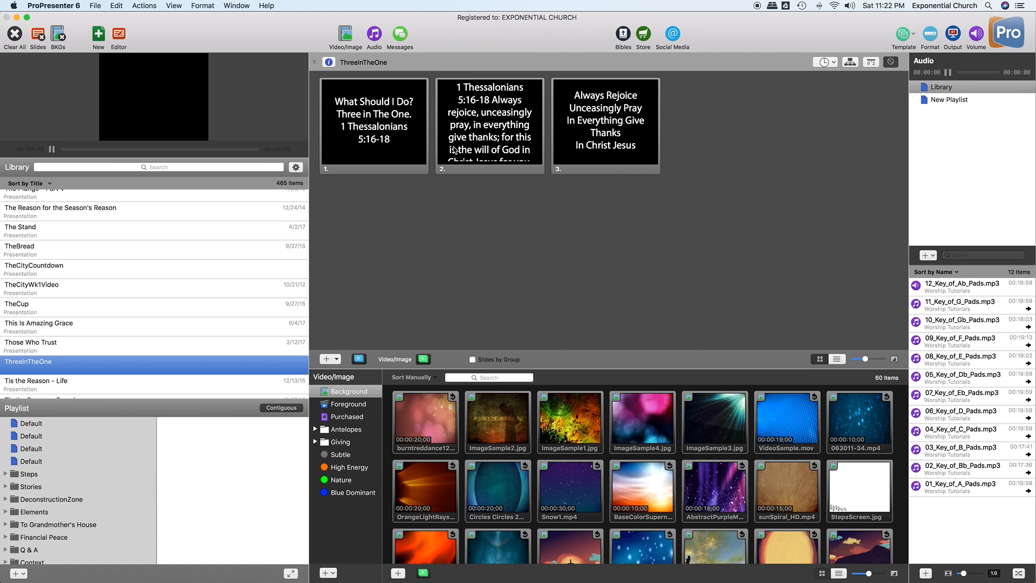
click(488, 133)
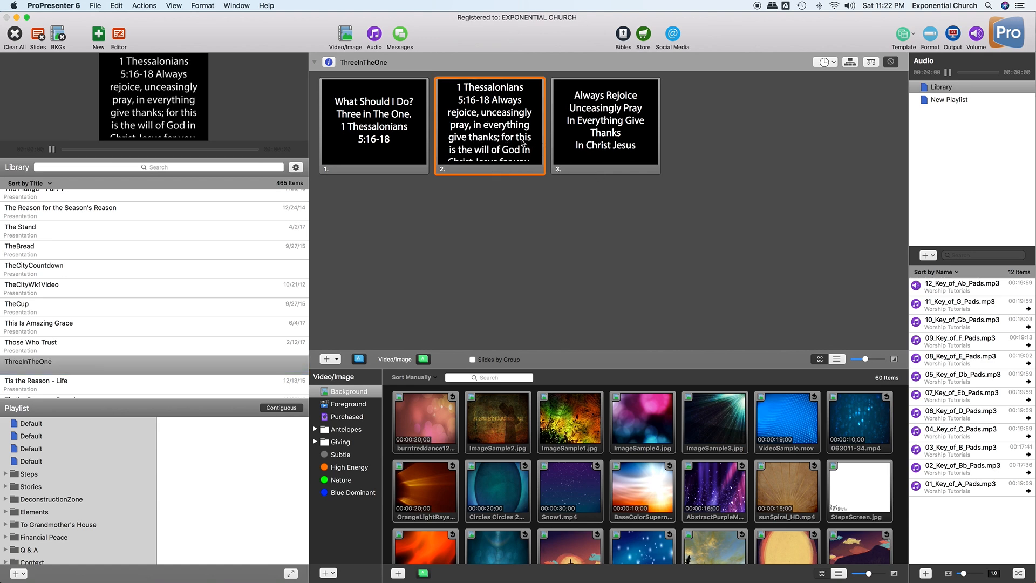
- Apply Elements Template 2 to slide 2, then bring up and dismiss slide 1's actions list
right_click(489, 128)
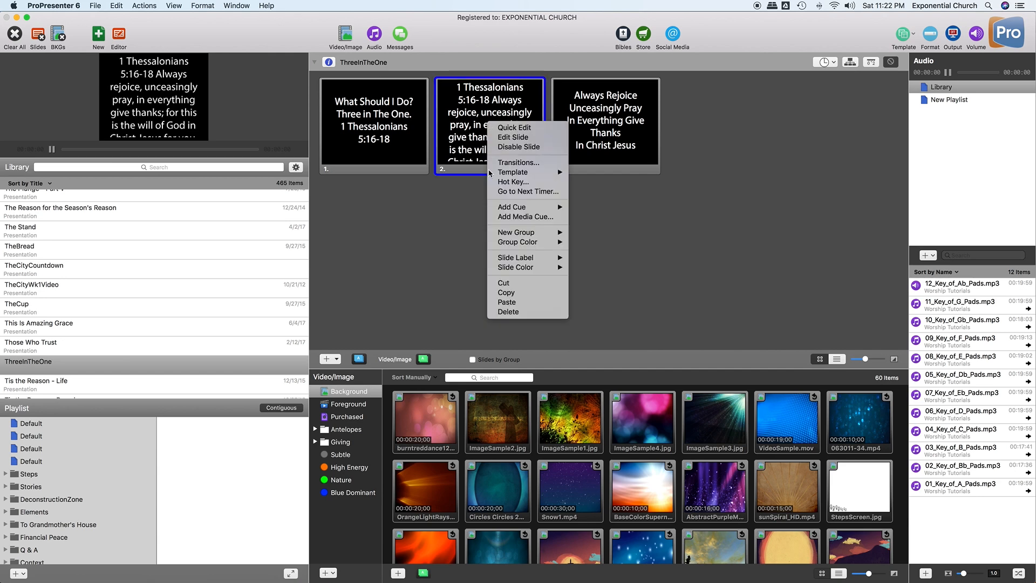
mouse_move(534, 172)
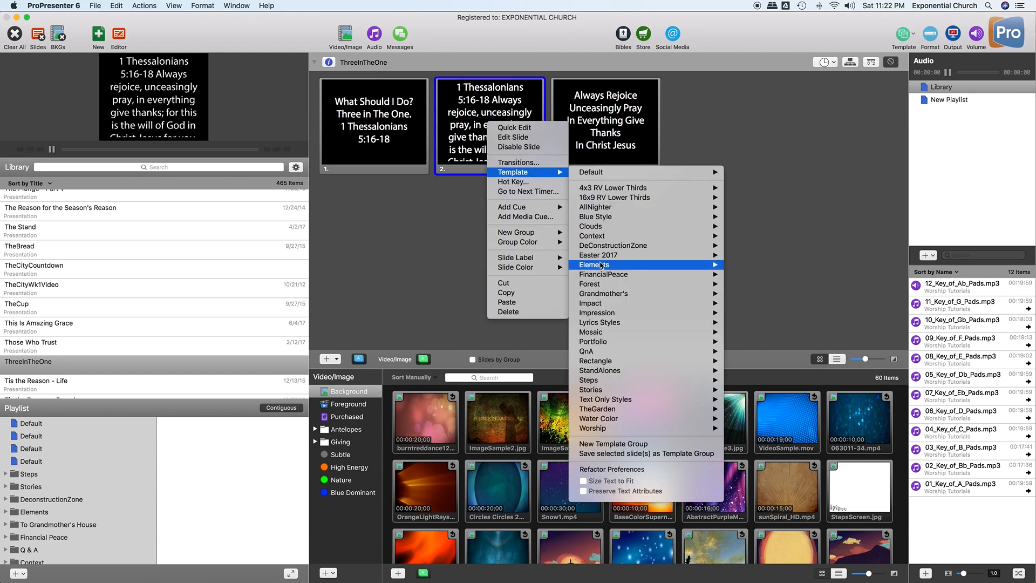
mouse_move(619, 269)
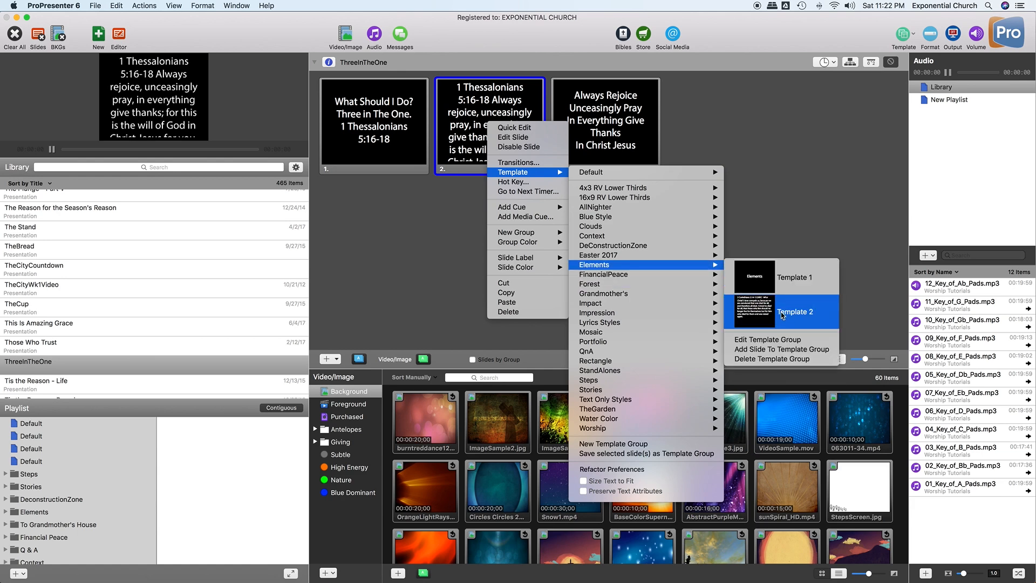
click(761, 313)
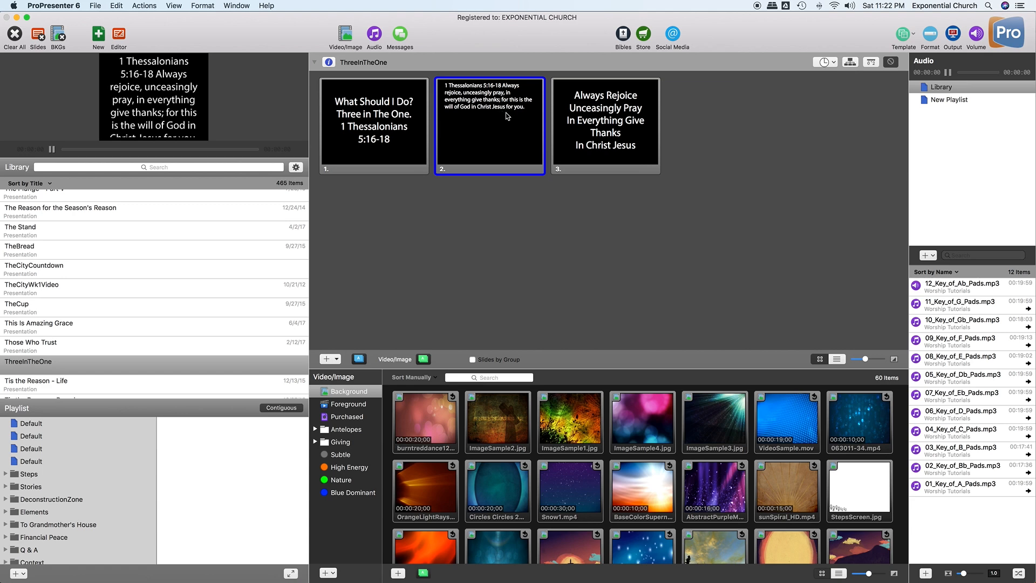
right_click(398, 127)
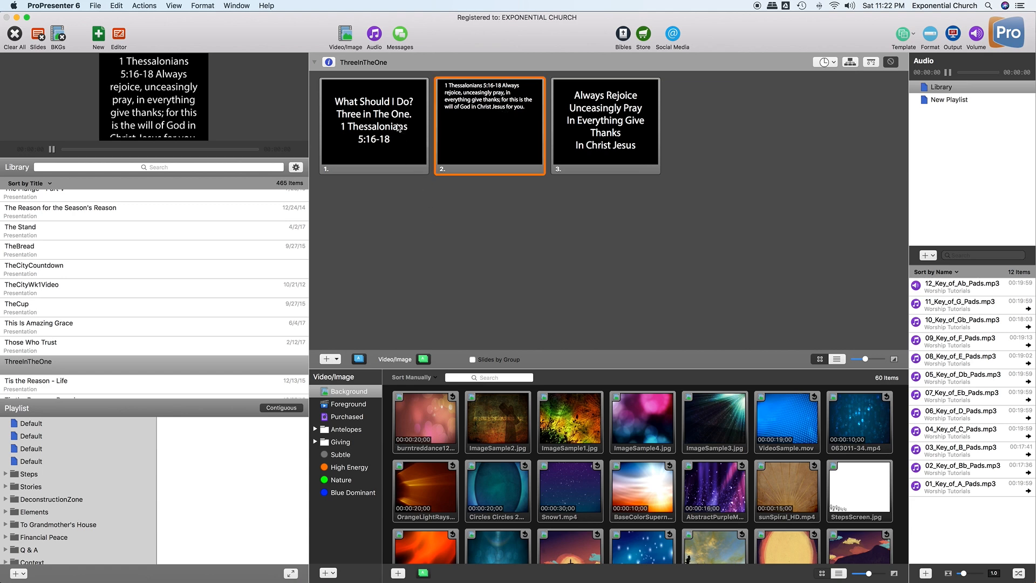
click(351, 205)
- Try Quick Edit on the 'What Should I Do?' slide, then open it in the full slide editor
right_click(352, 133)
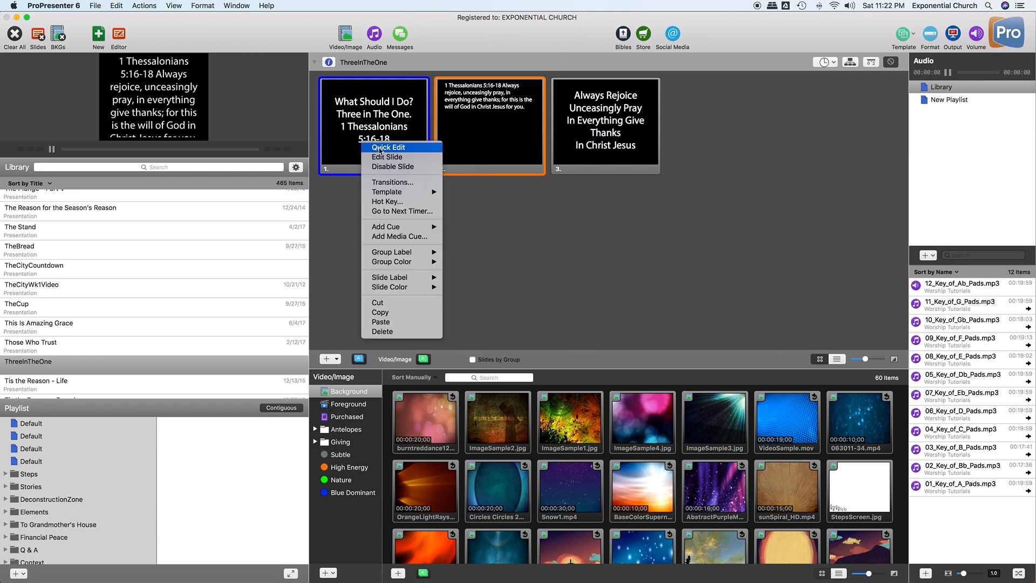
click(380, 150)
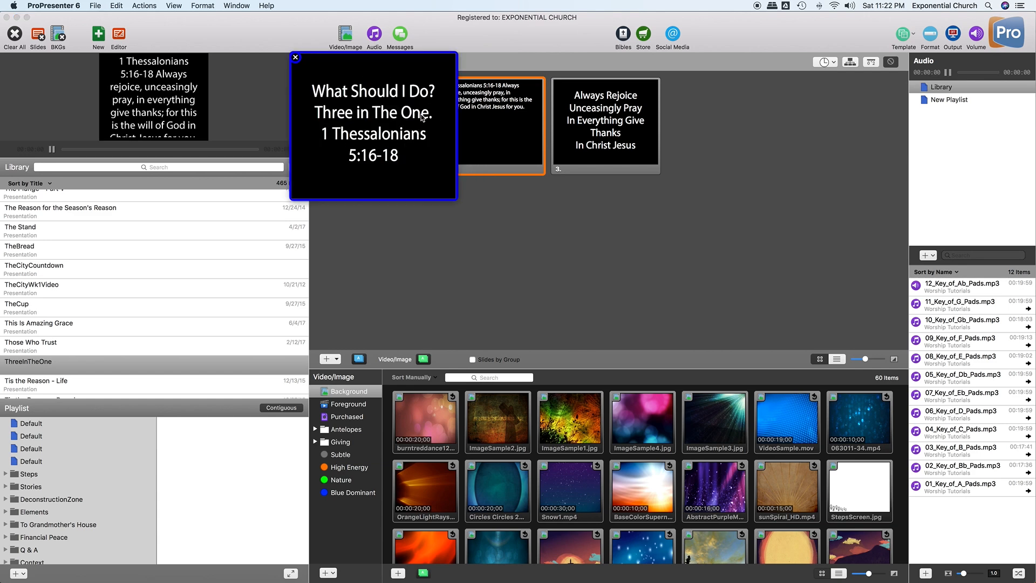
double_click(437, 90)
click(432, 93)
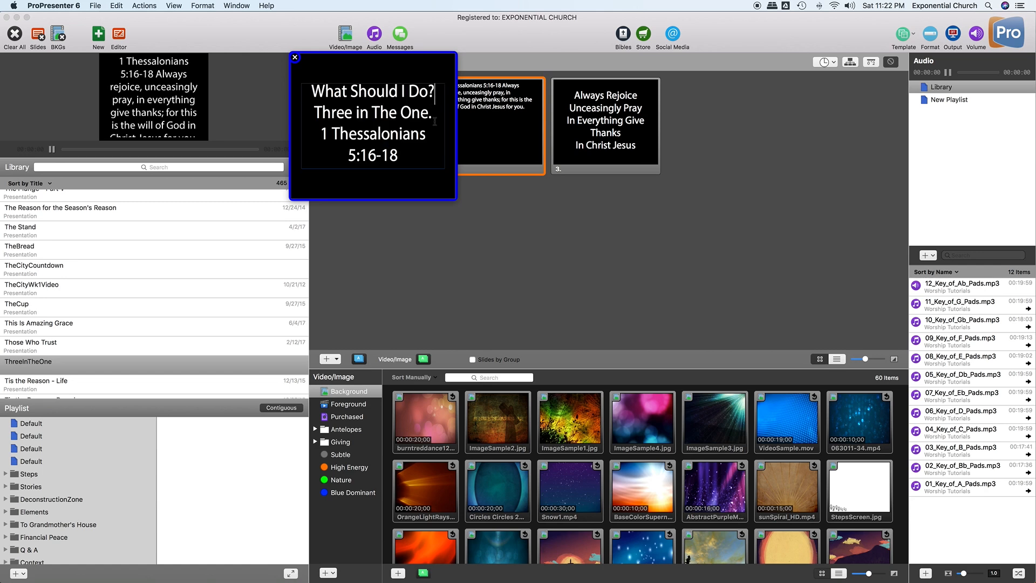
click(295, 57)
right_click(371, 121)
click(387, 142)
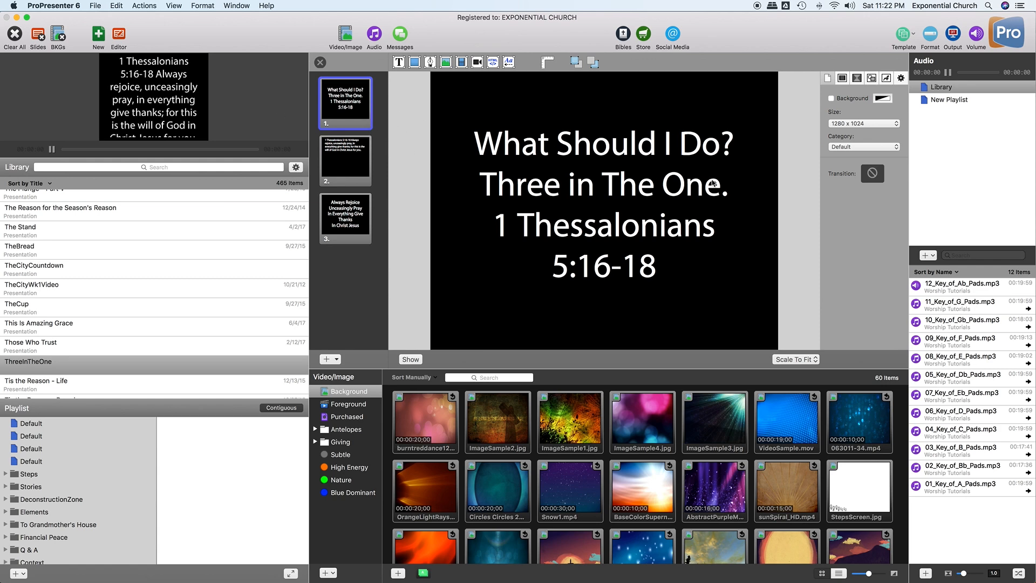
- Add blank lines after 'What Should I Do?' and 'Three in The One.' on slide 1
click(718, 157)
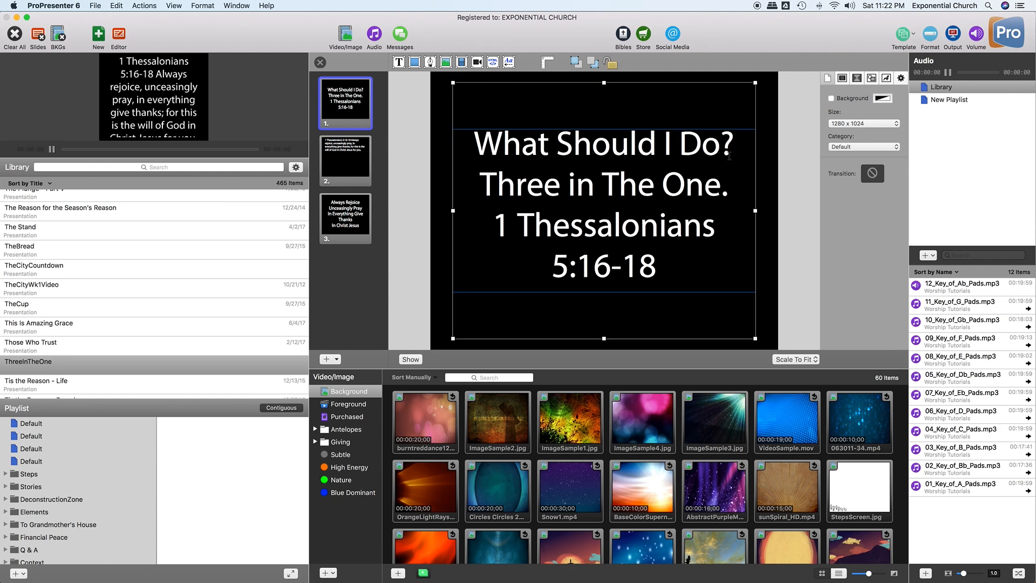
key(Return)
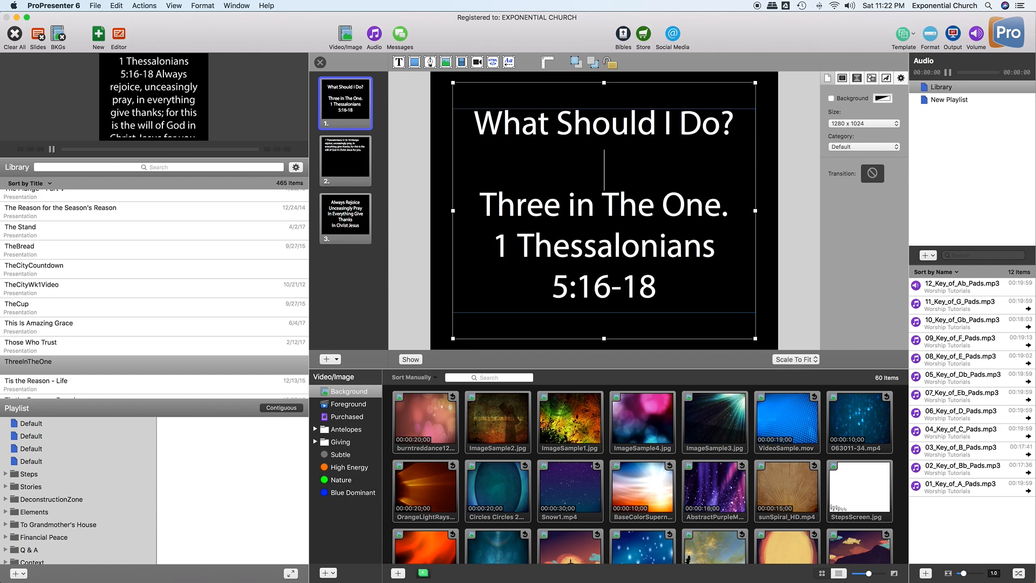
drag(732, 206, 741, 206)
click(742, 205)
key(Return)
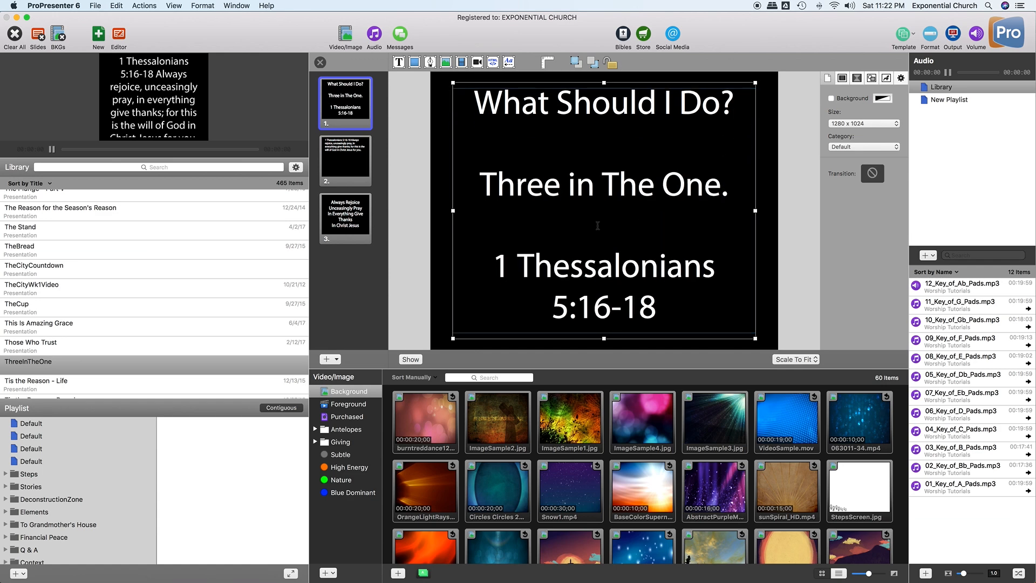
- Reduce all of slide 1's text from size 125 to 85
drag(677, 307, 481, 115)
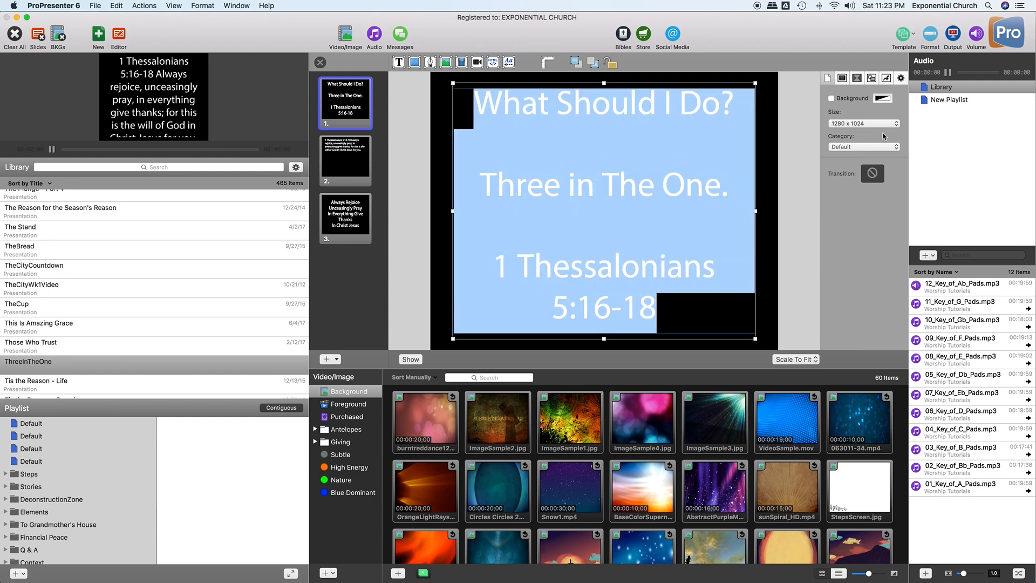
click(887, 79)
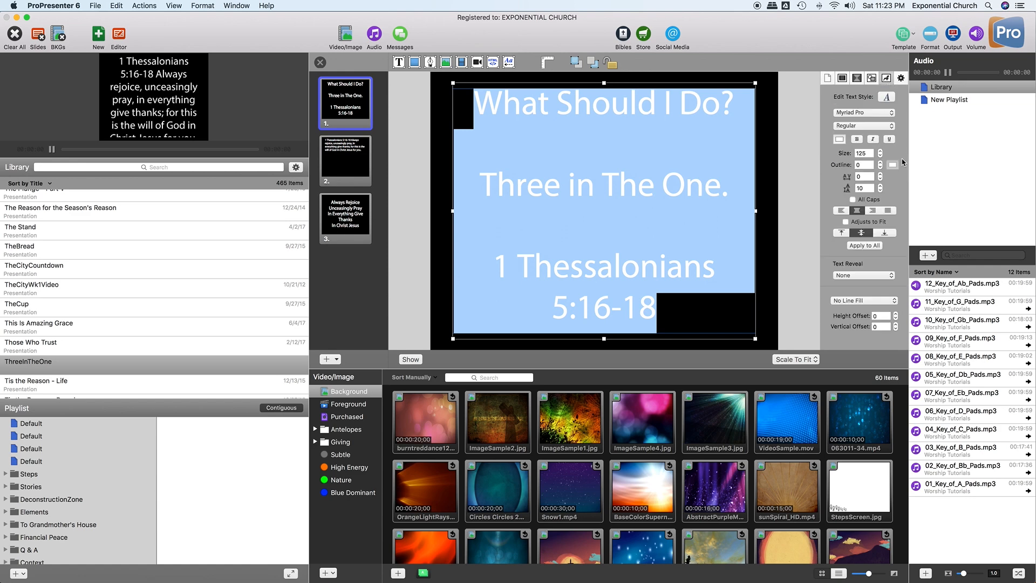
double_click(858, 154)
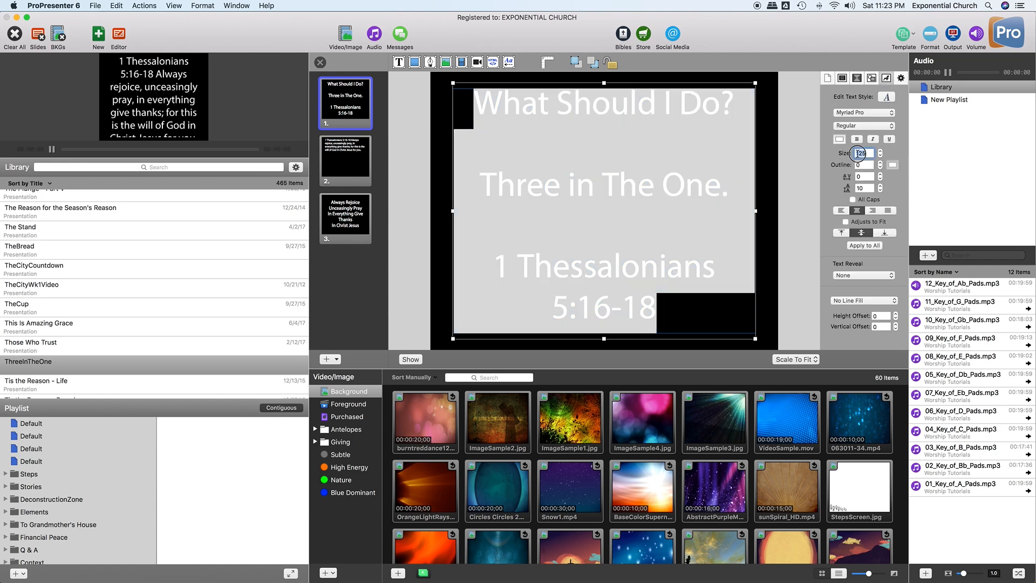
text(85)
key(Return)
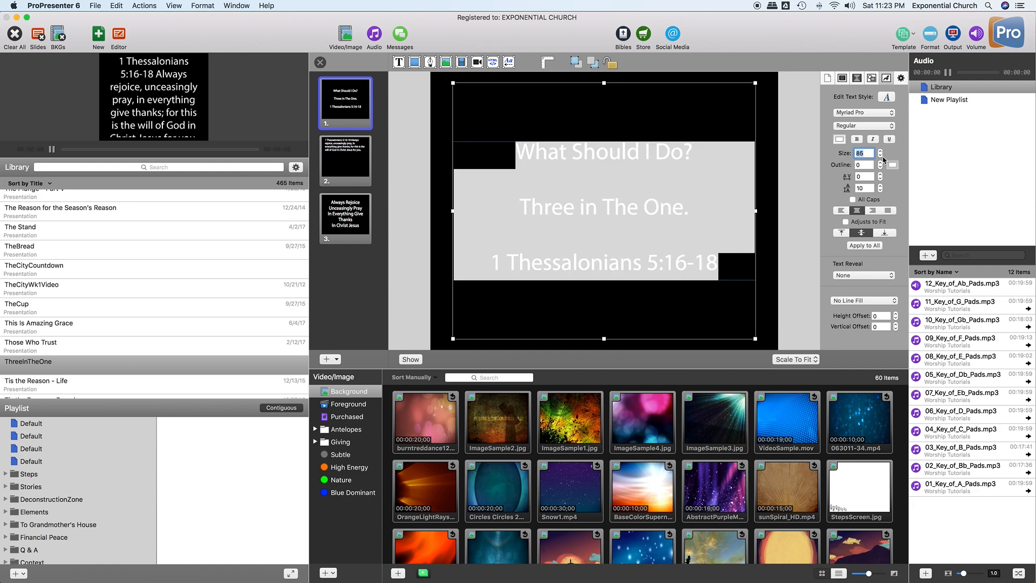
click(616, 182)
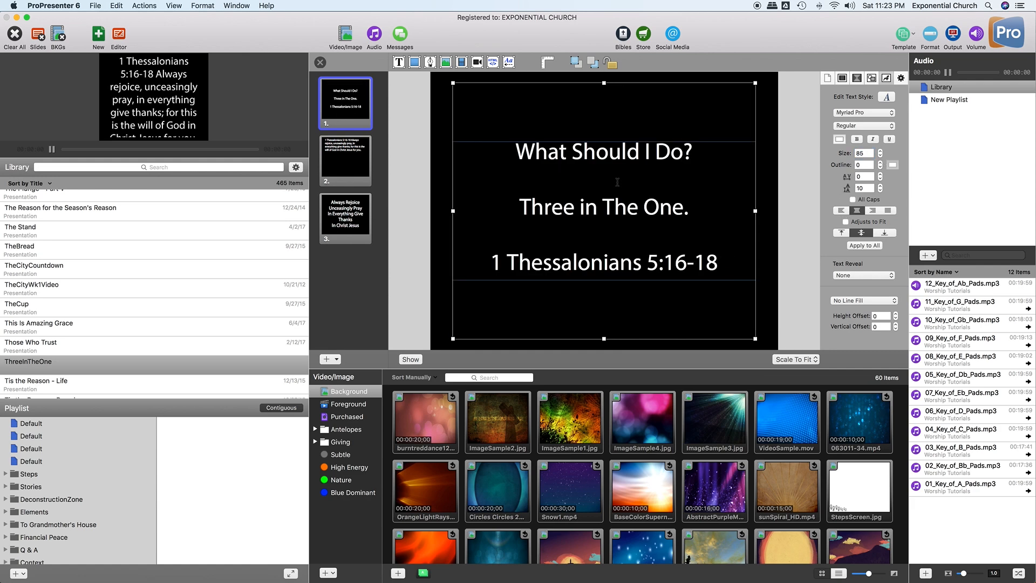
- On slide 2, put the 1 Thessalonians 5:16-18 reference on its own line above the verse
click(354, 162)
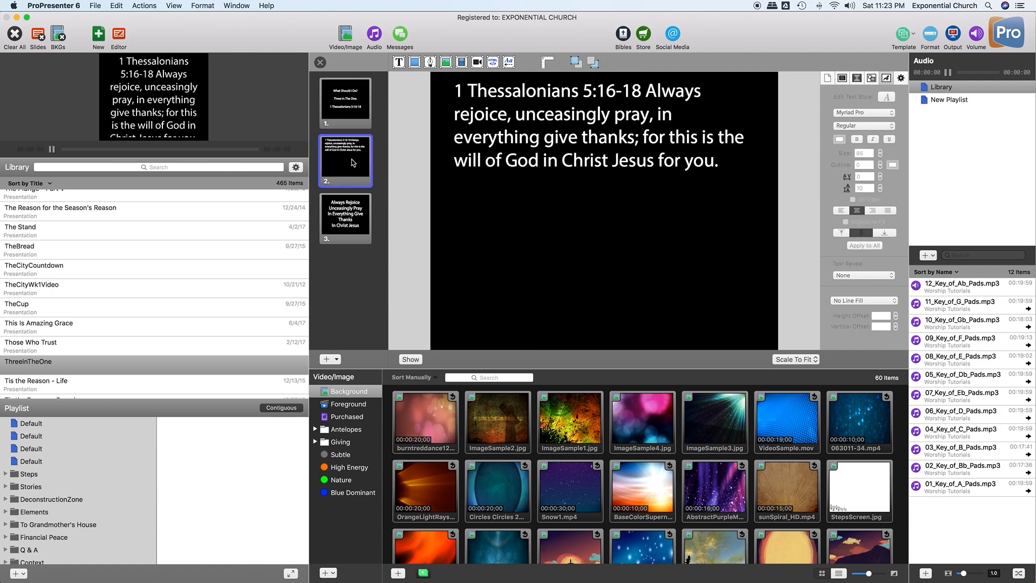
click(648, 137)
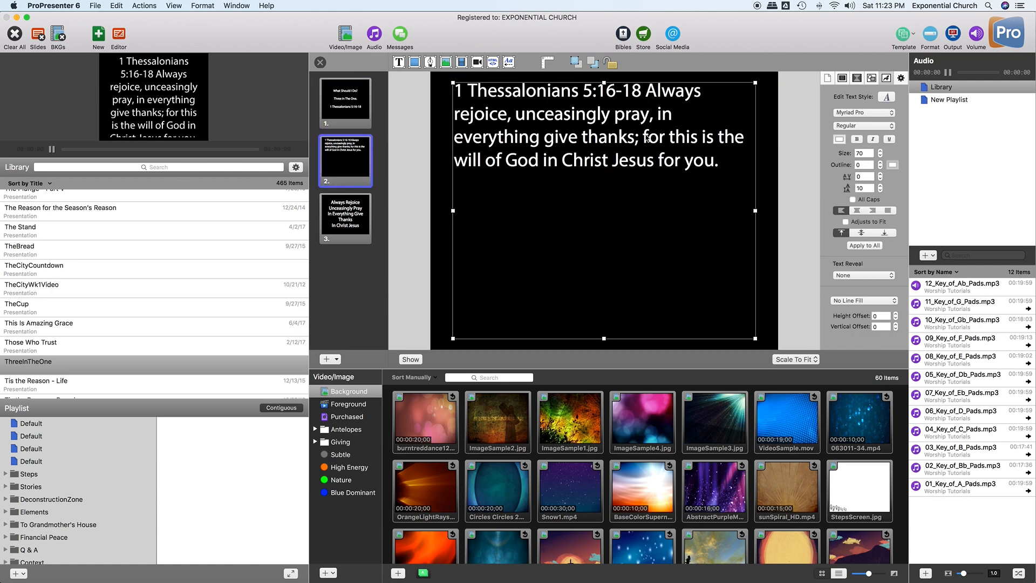
click(646, 91)
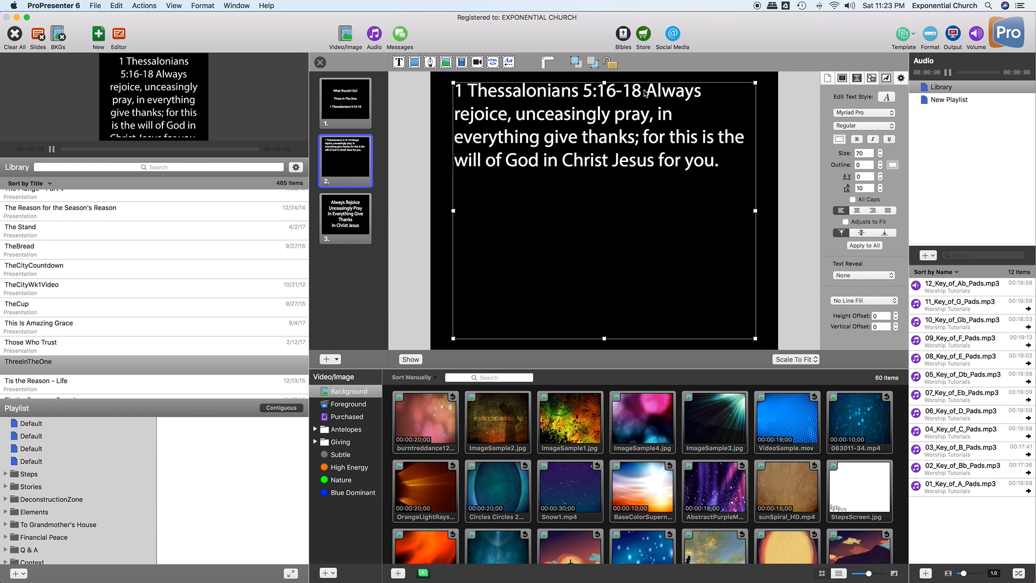
key(Return)
key(Return)
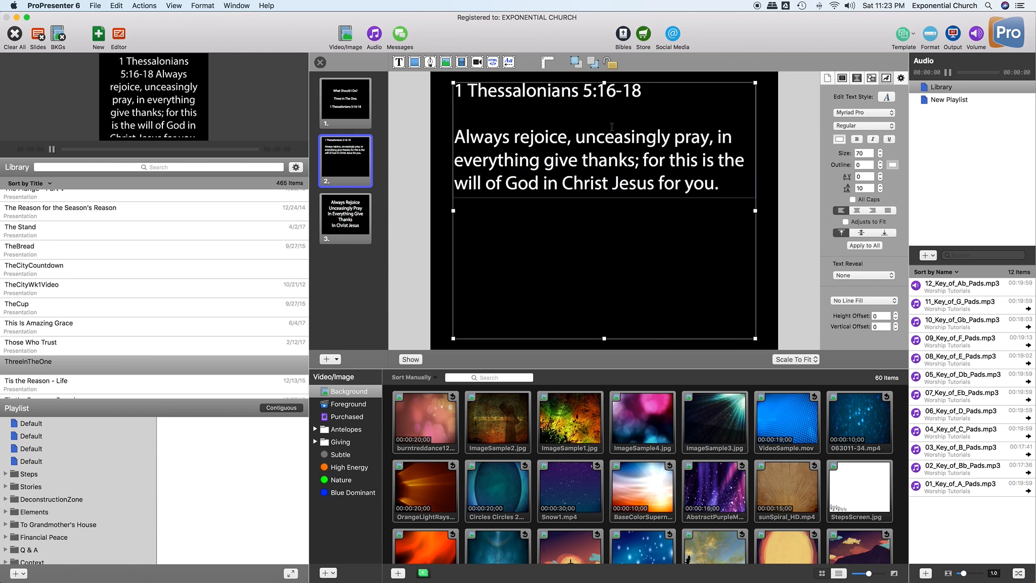
drag(654, 86, 456, 87)
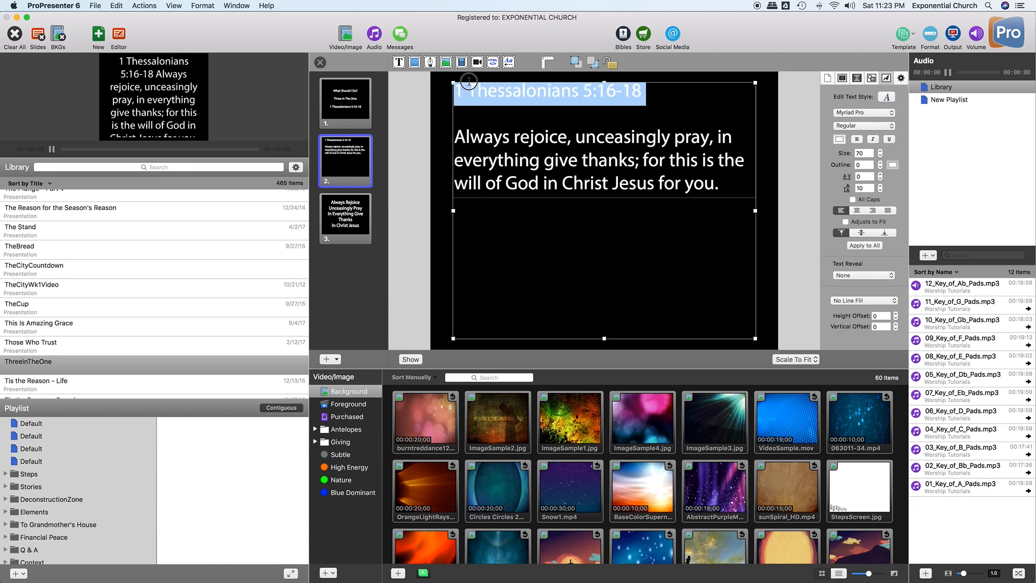
click(575, 108)
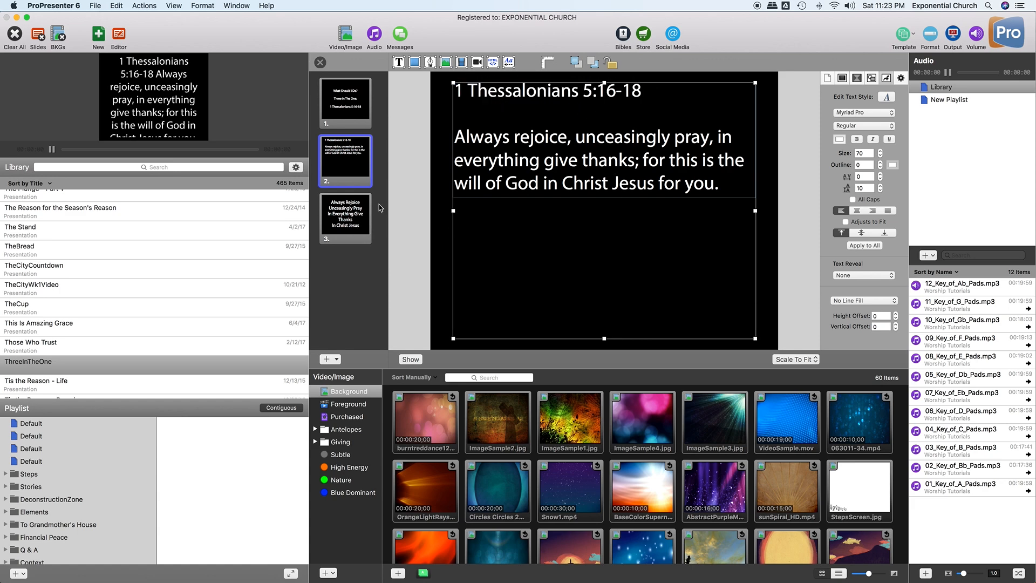
- Reduce all of slide 3's text from size 125 to 85
click(354, 221)
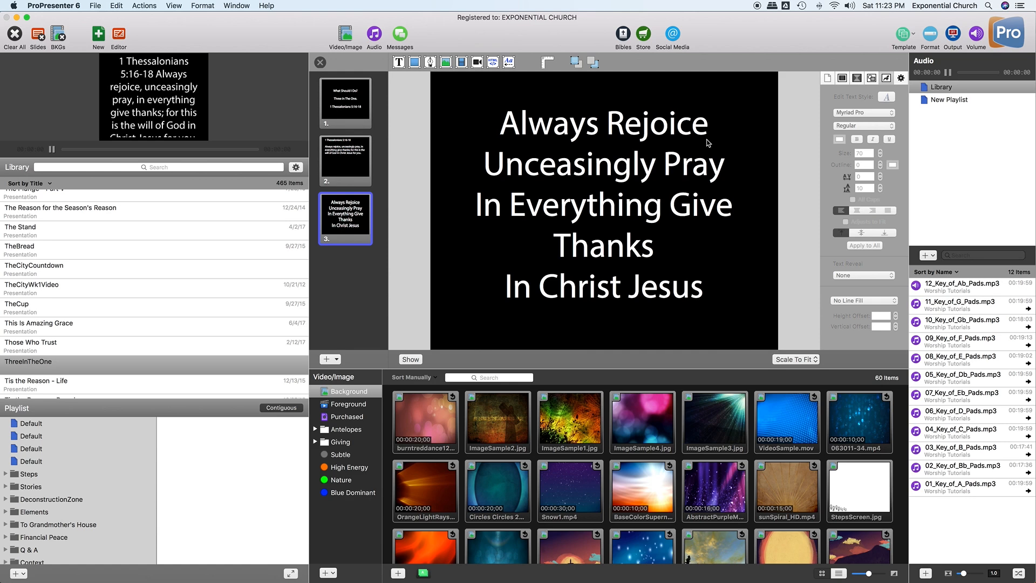
click(664, 226)
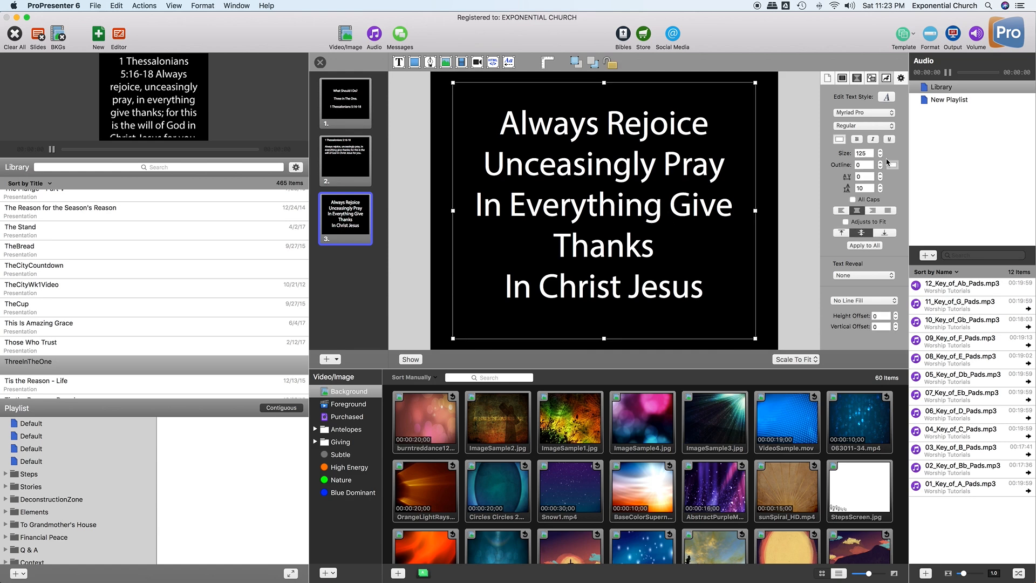
click(862, 152)
triple_click(585, 204)
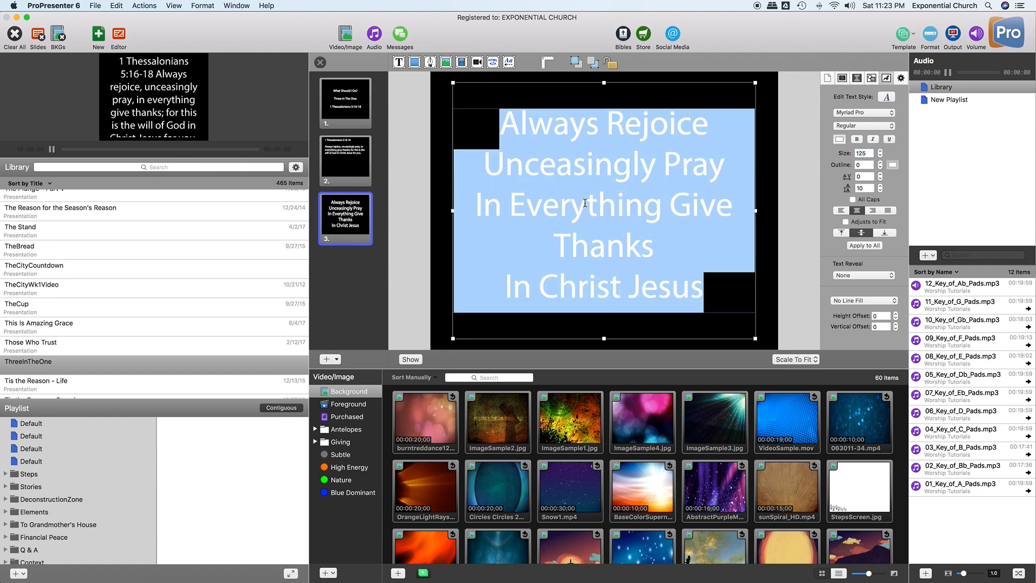
click(863, 154)
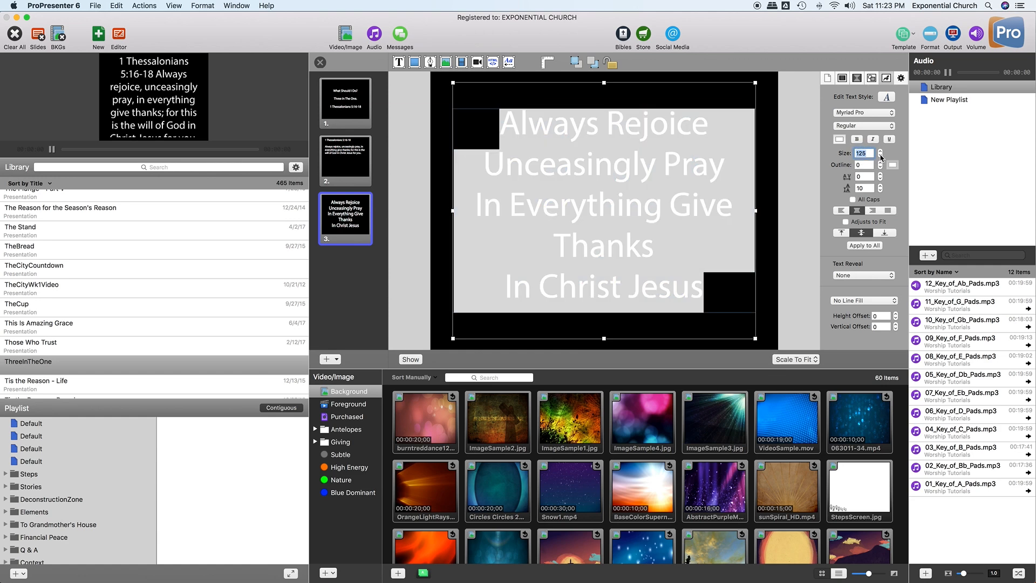
text(85)
key(Return)
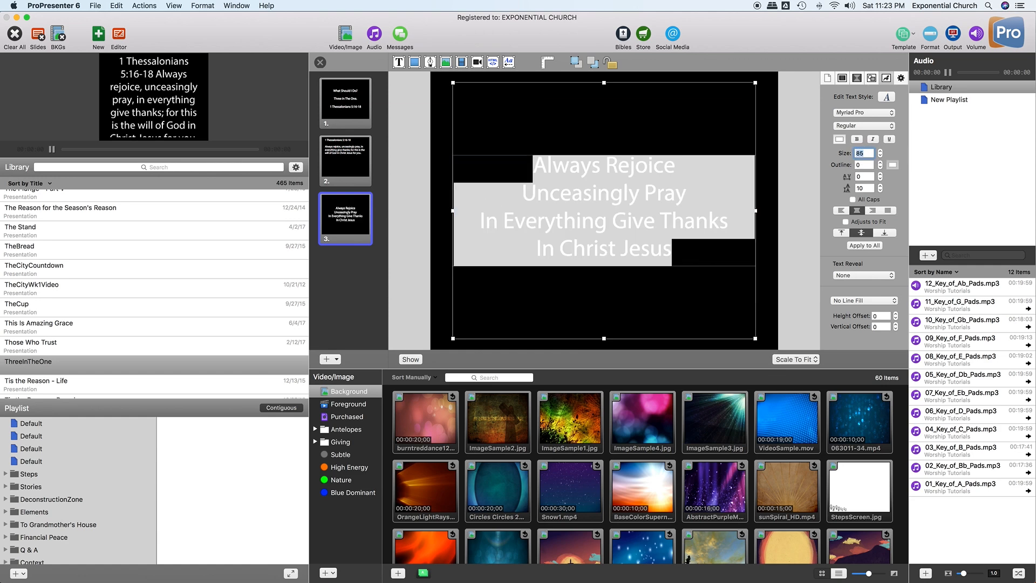
click(699, 252)
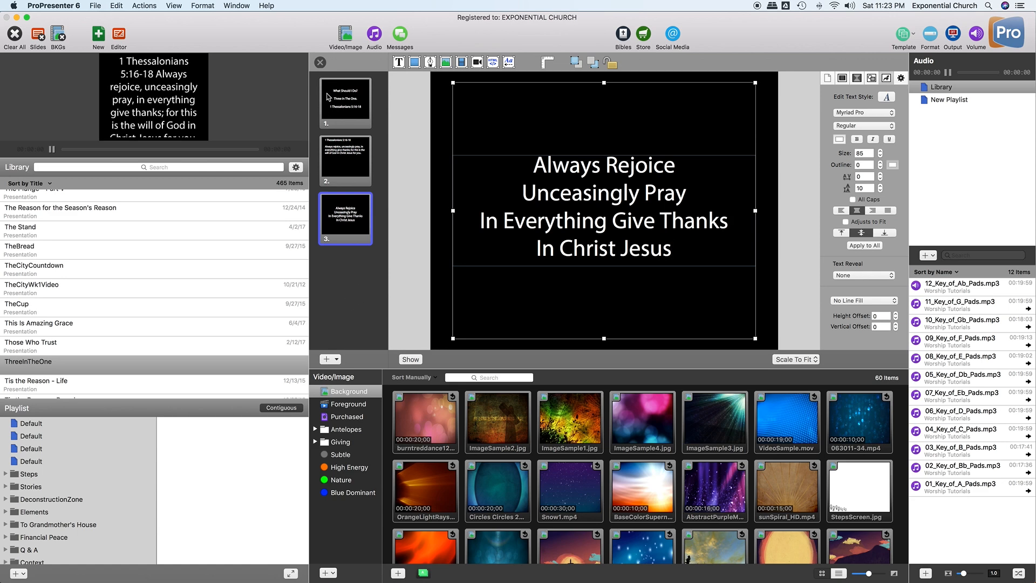
- Close the editor and take slides 1, 2, then 3 ('Always Rejoice') live
click(321, 63)
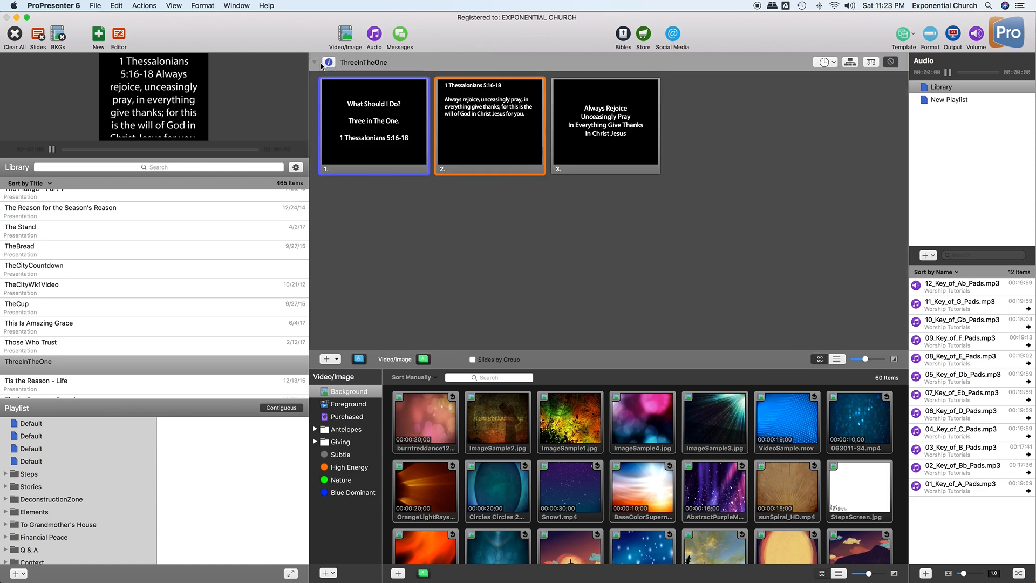
click(398, 116)
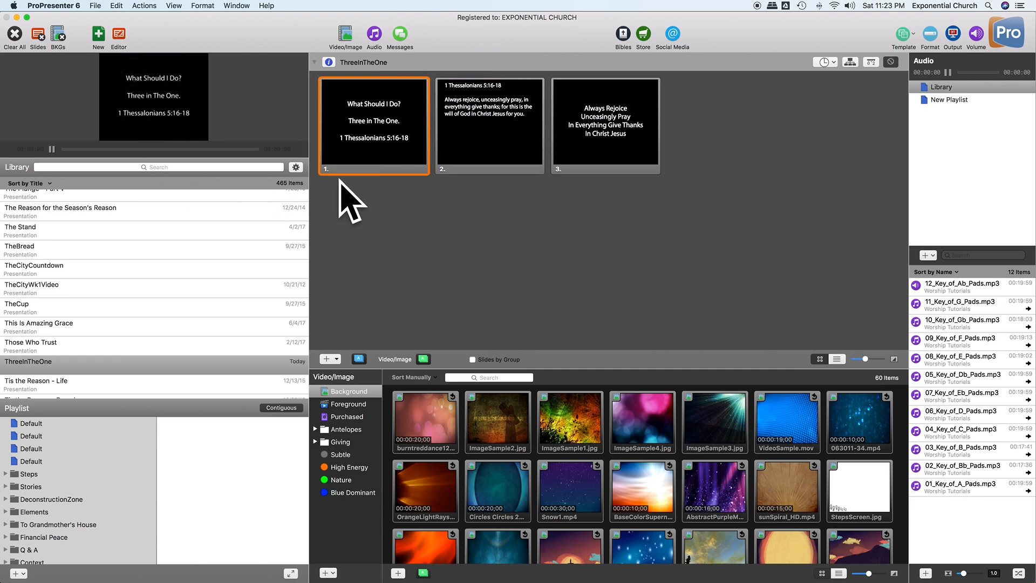
click(489, 165)
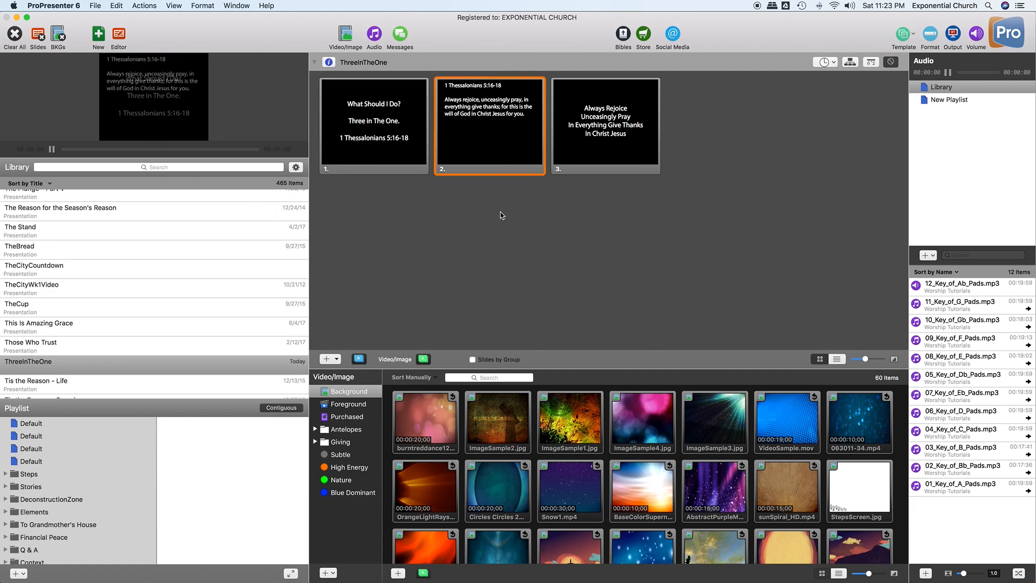
click(612, 150)
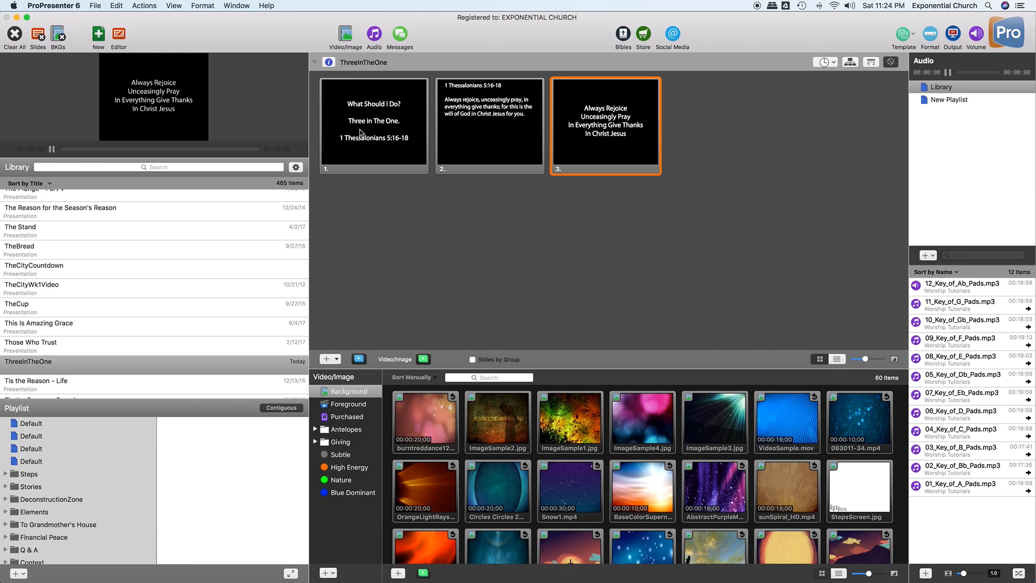
- Export ThreeInTheOne via File > Export Document > As ProPresenter 6 into the GodsWill folder
click(93, 6)
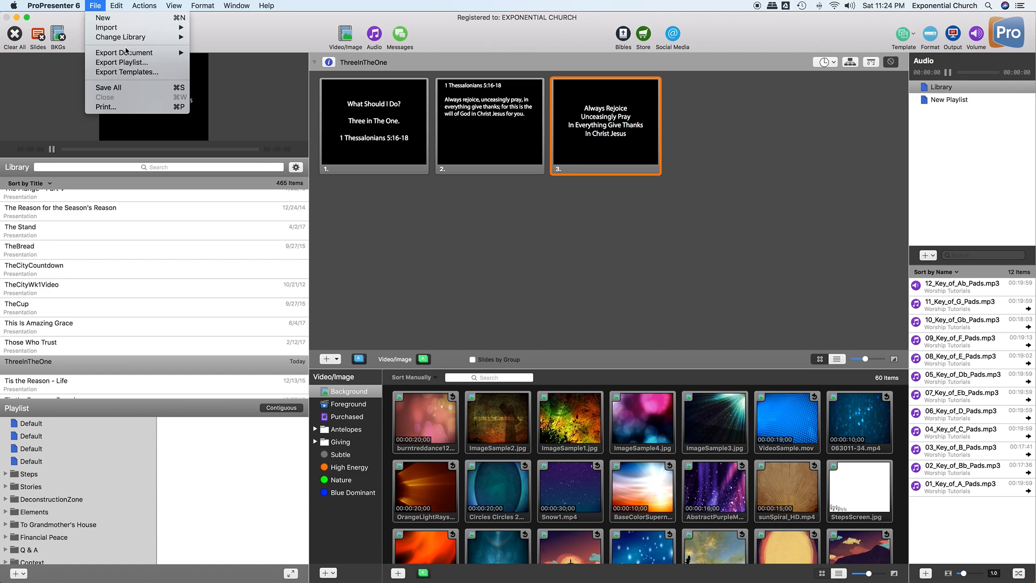
mouse_move(121, 54)
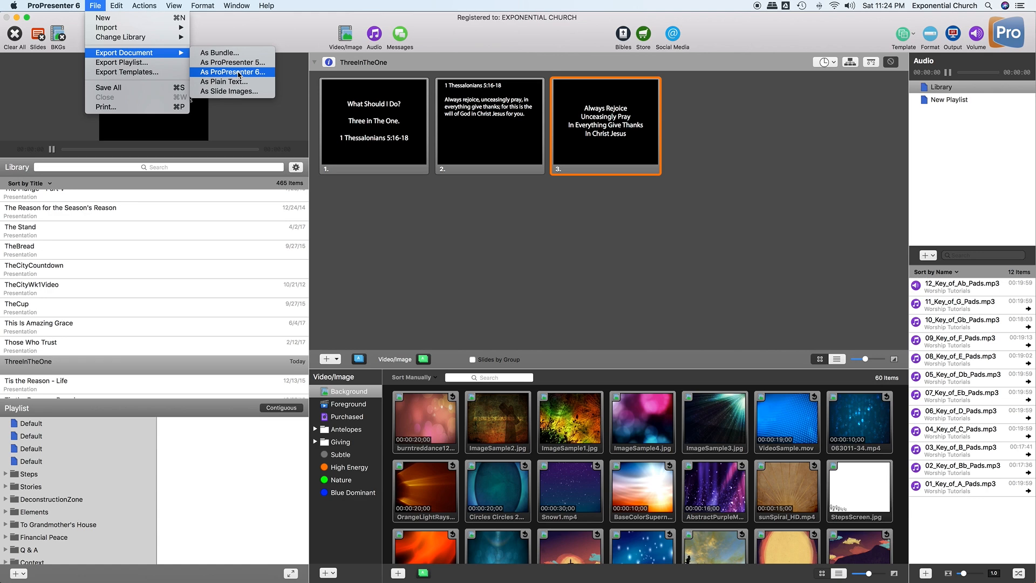
click(239, 73)
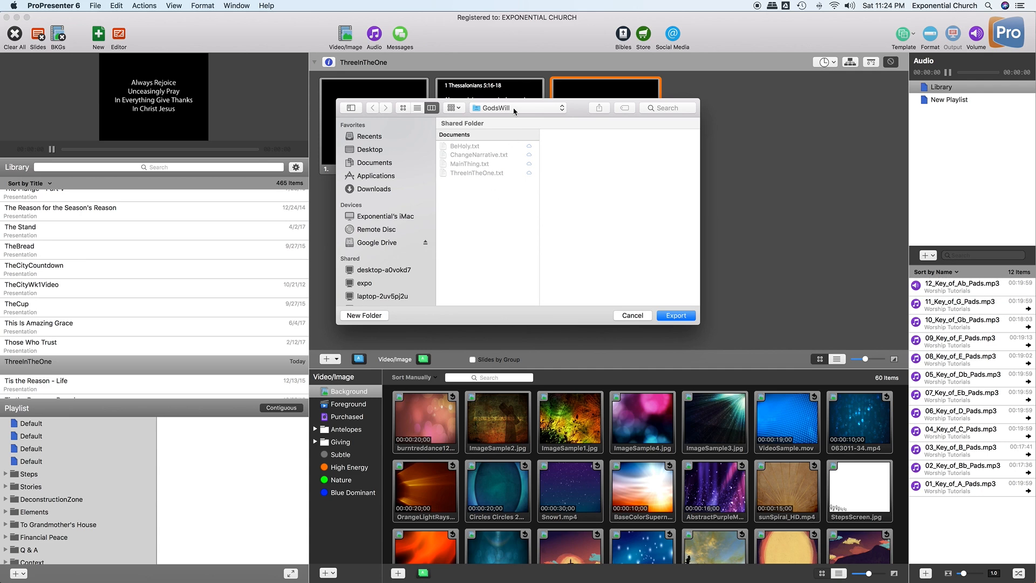
click(685, 319)
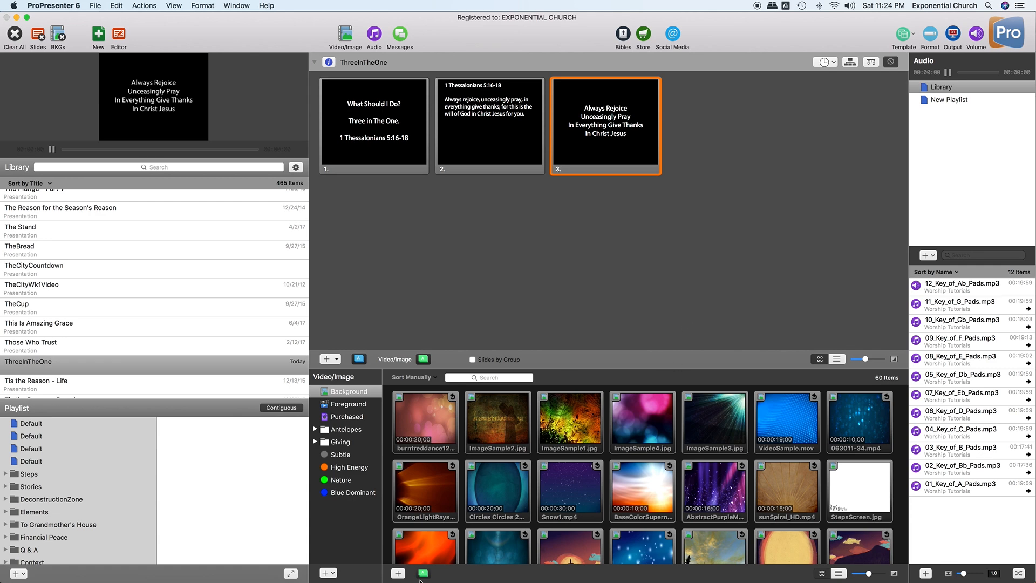
mouse_move(420, 581)
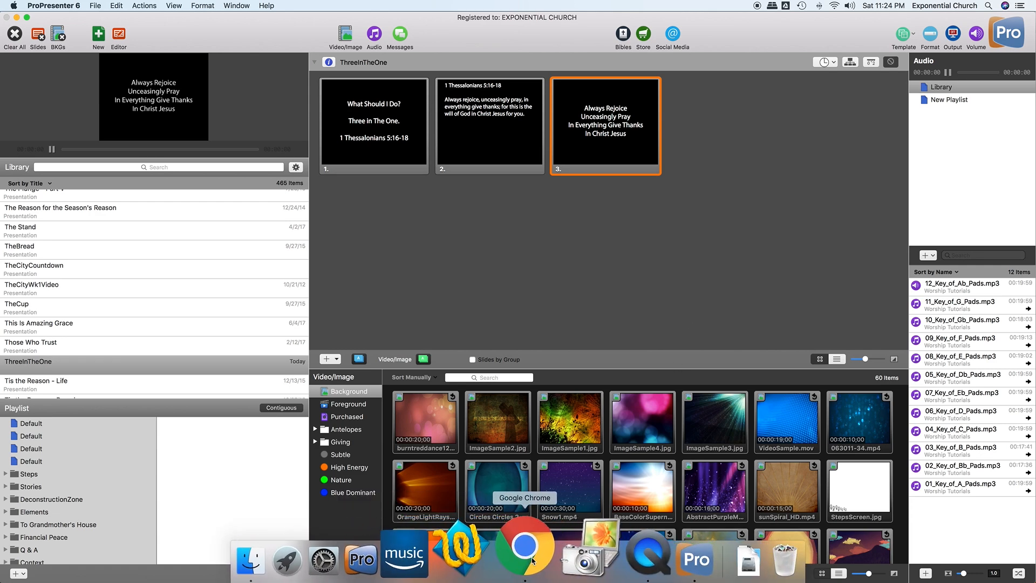
click(532, 560)
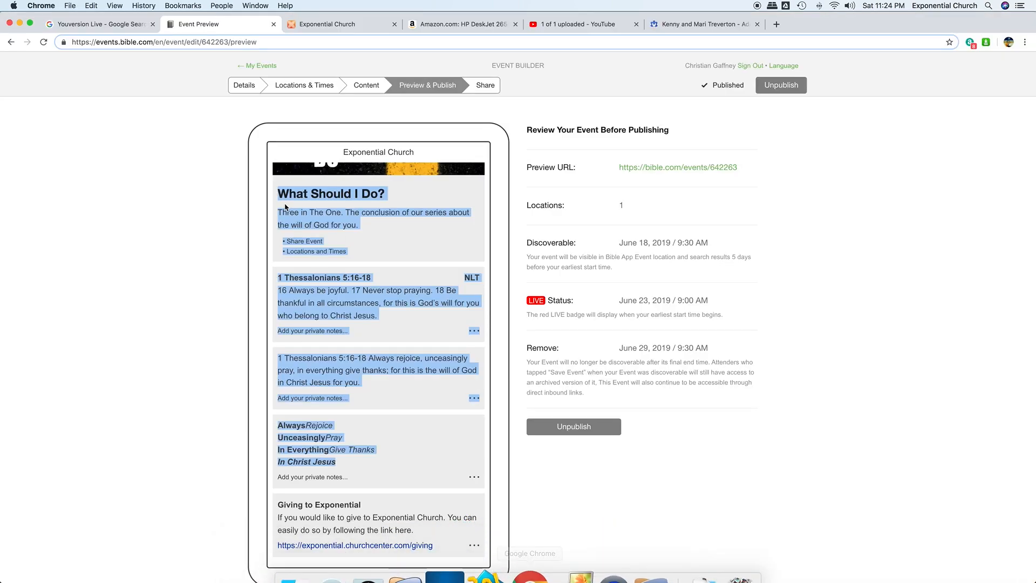
click(101, 31)
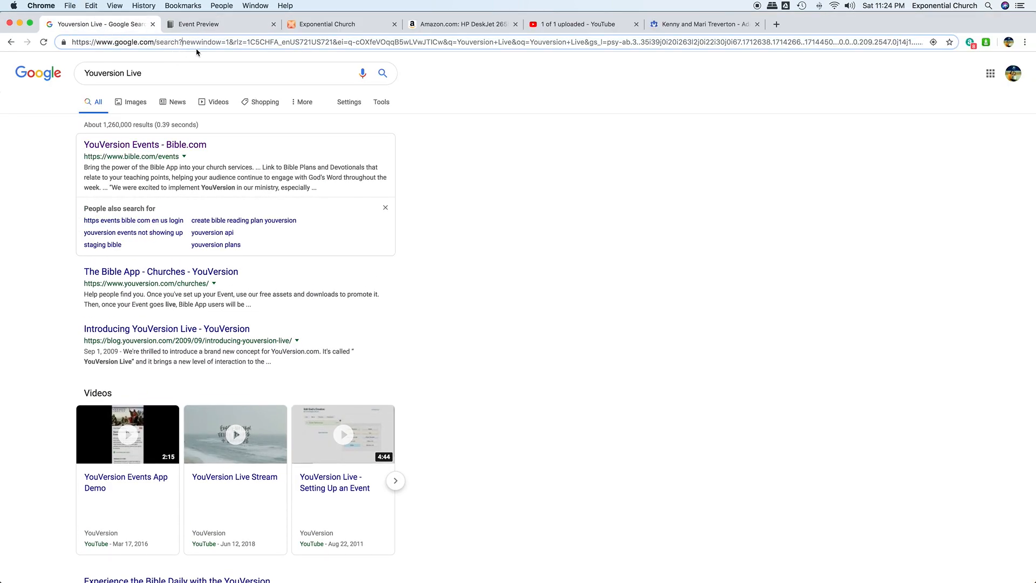
triple_click(198, 47)
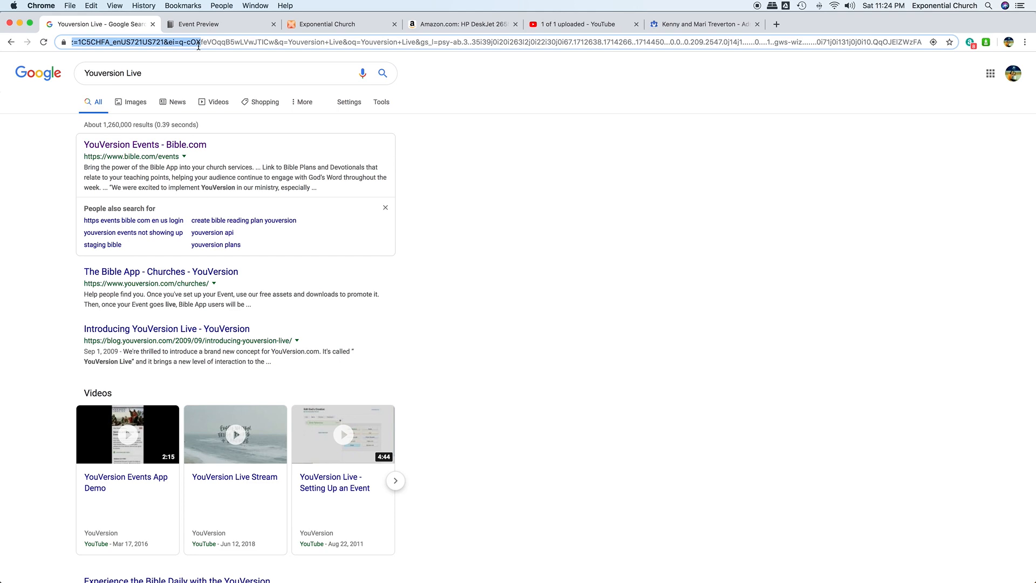
text(www.gmail.com)
key(Return)
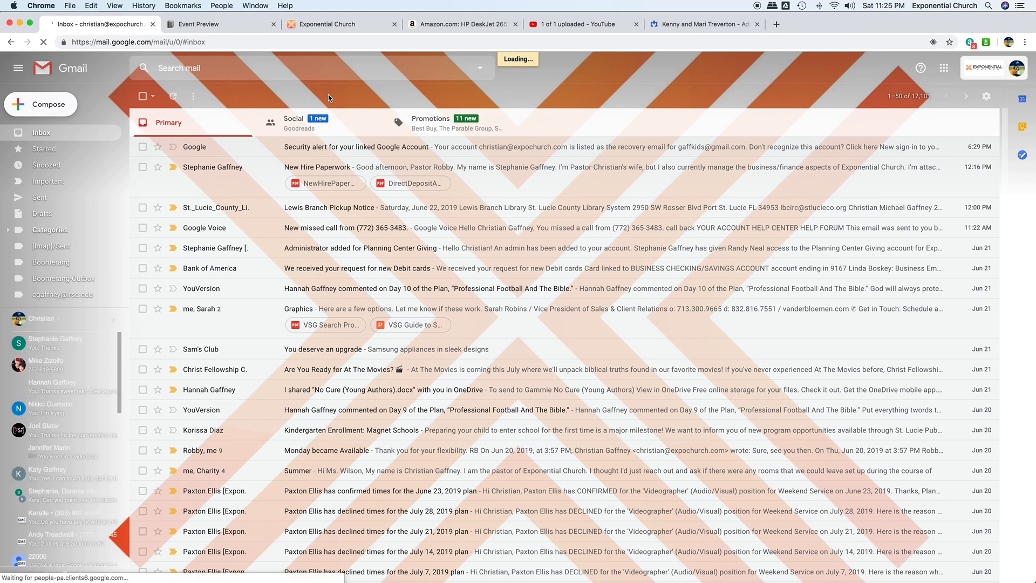
- Compose a new email to the suggested contact with subject 'This week's slides' and body 'Here yo g'
key(c)
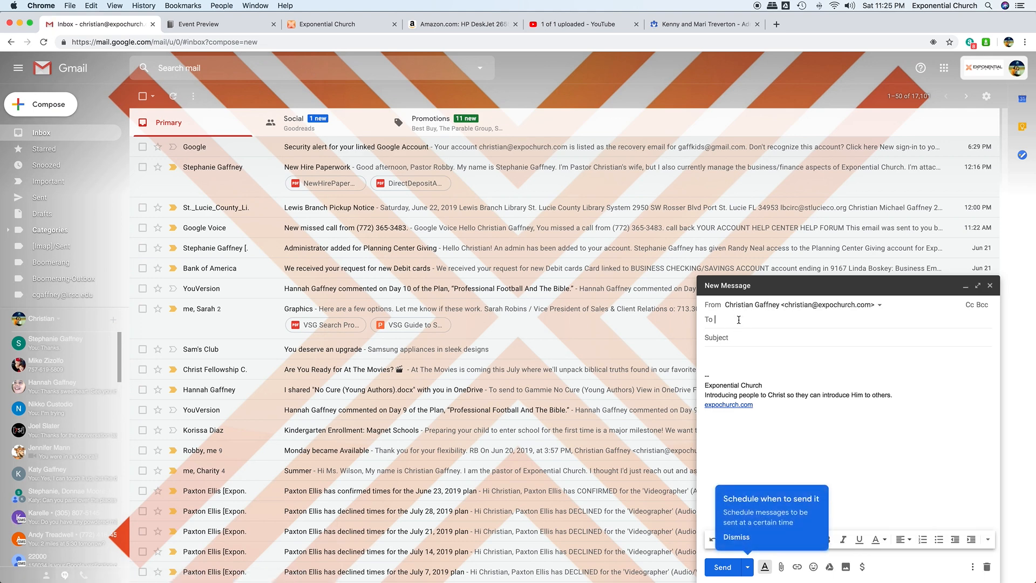
text(rober)
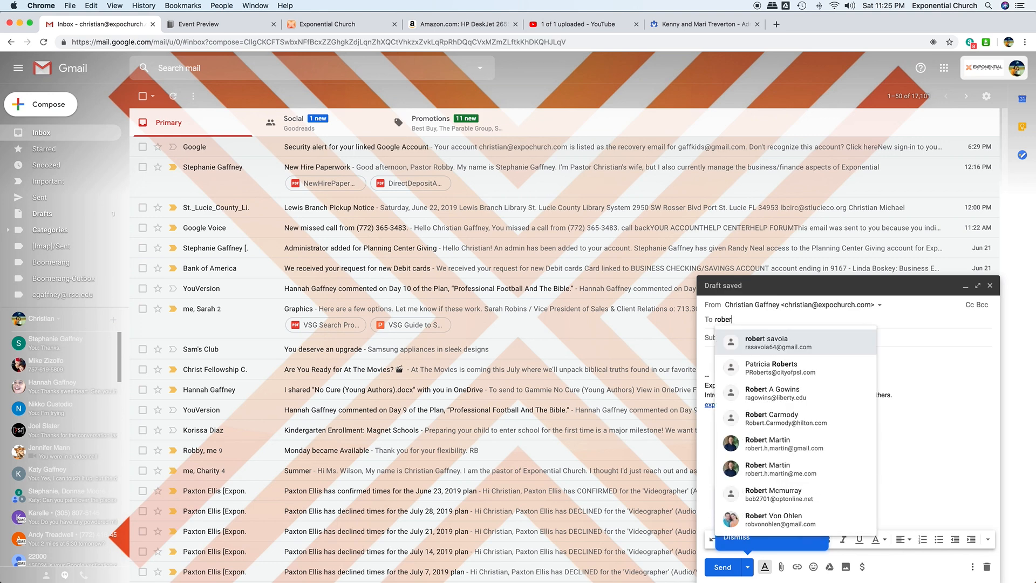
key(BackSpace)
key(BackSpace)
key(BackSpace)
key(BackSpace)
key(BackSpace)
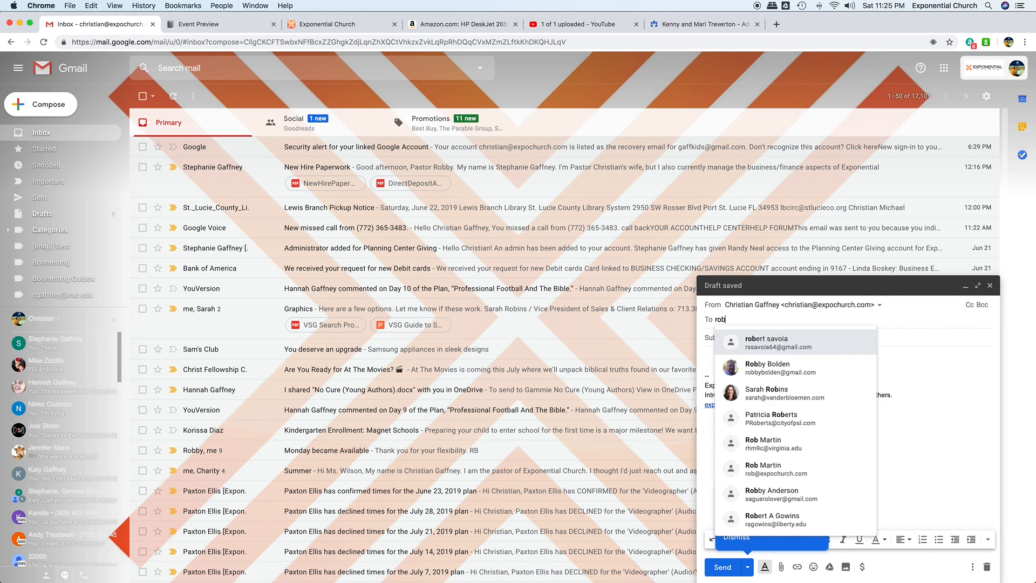
text(christian)
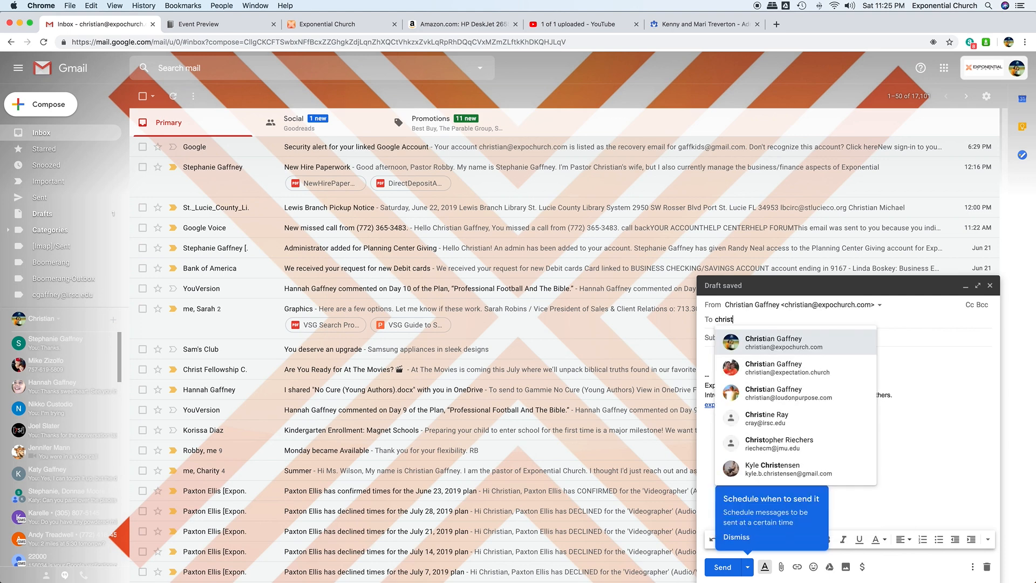
click(790, 340)
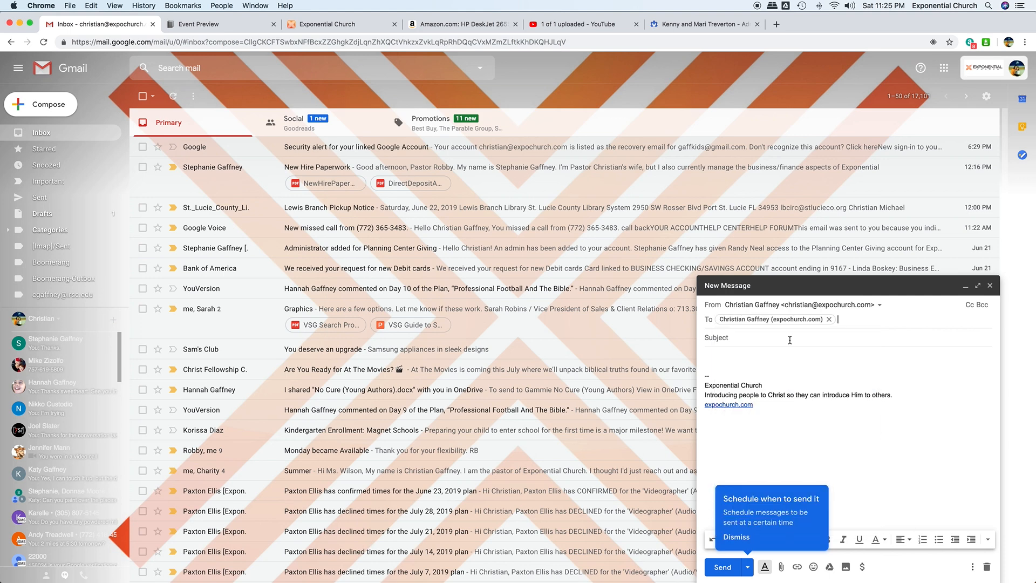
click(758, 337)
text(jT)
text(his week's s)
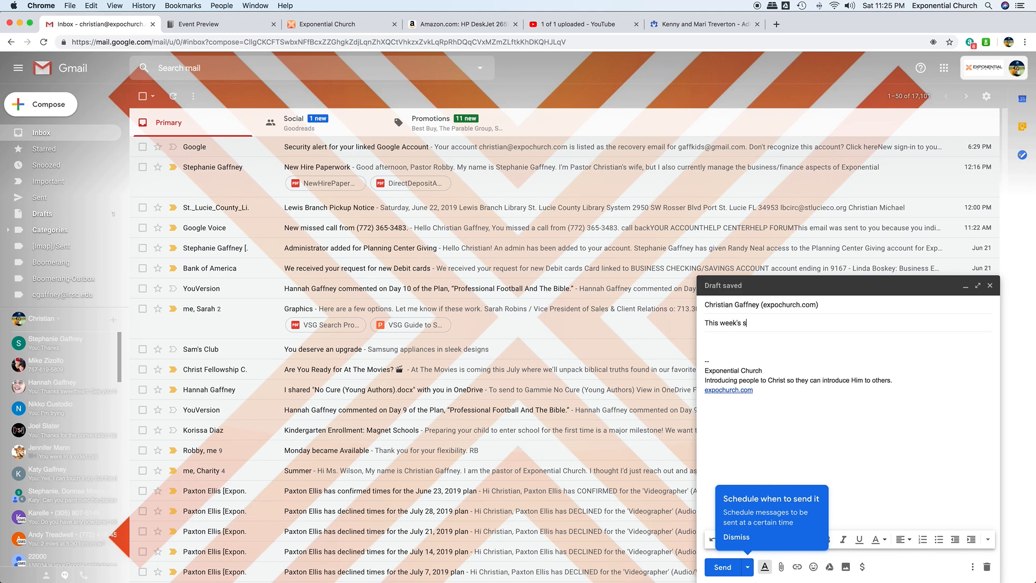
text(lides)
click(757, 341)
text(Here yo go.)
- Attach ThreeInTheOne.pro6 from My Drive's Exponential Church > Sundays > Sermons > GodsWill folder and send
click(781, 567)
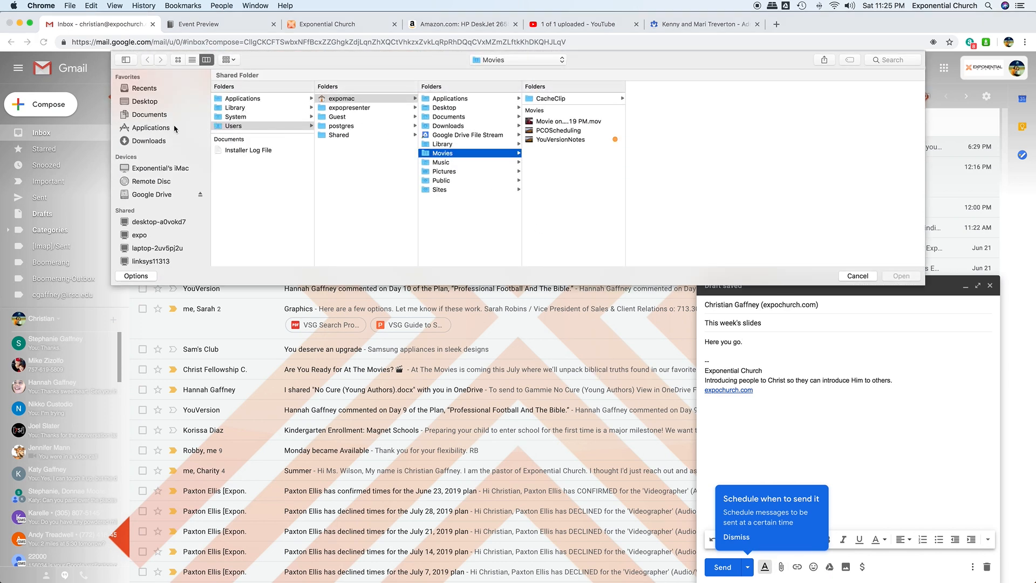
click(151, 194)
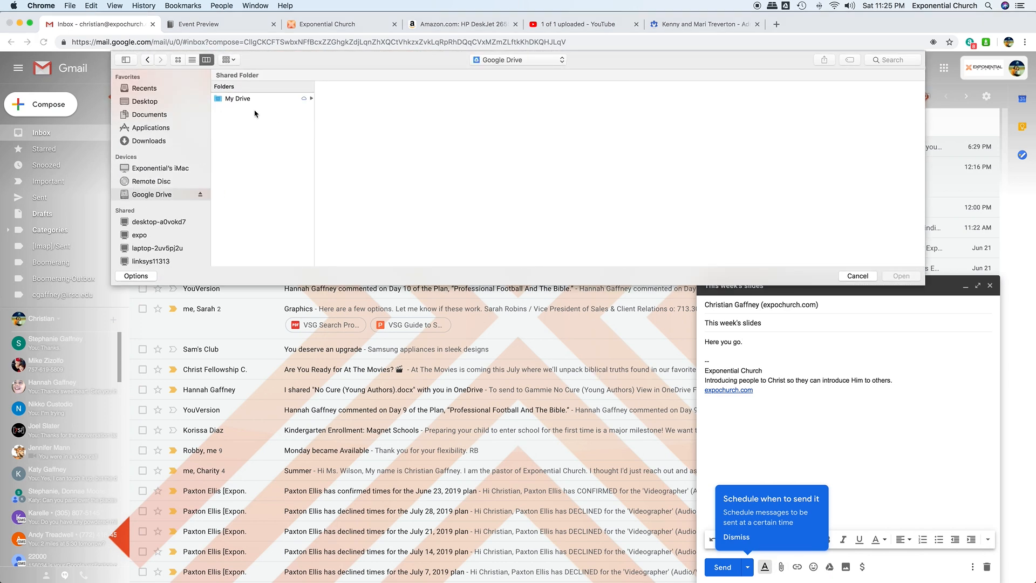
click(281, 100)
click(354, 118)
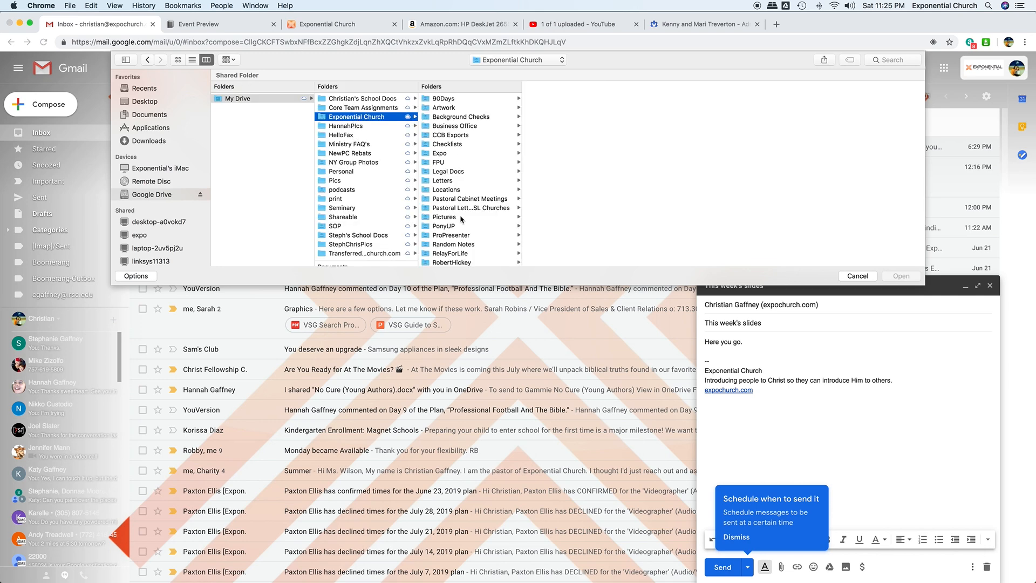
scroll(446, 215, down, 3)
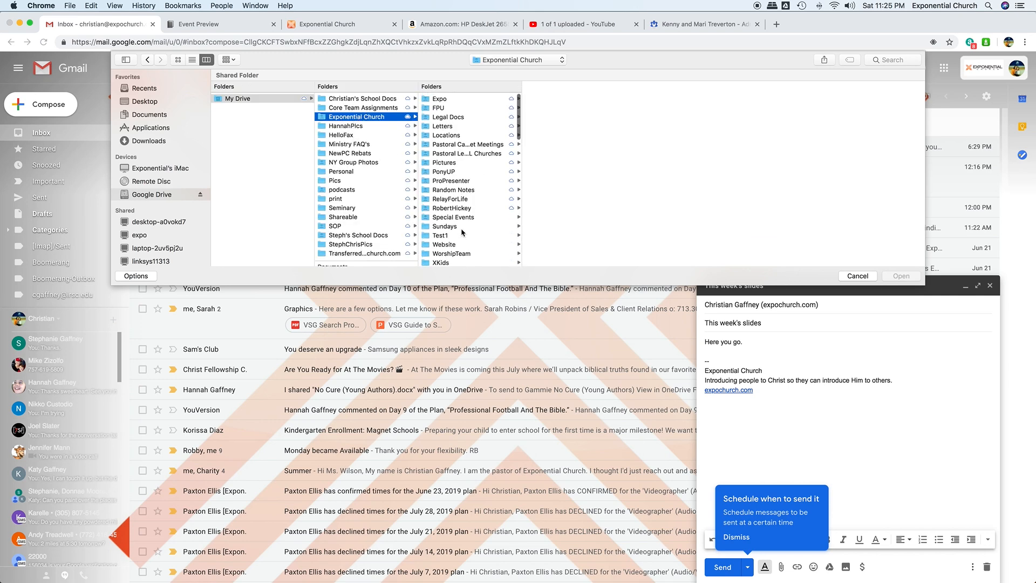
click(444, 225)
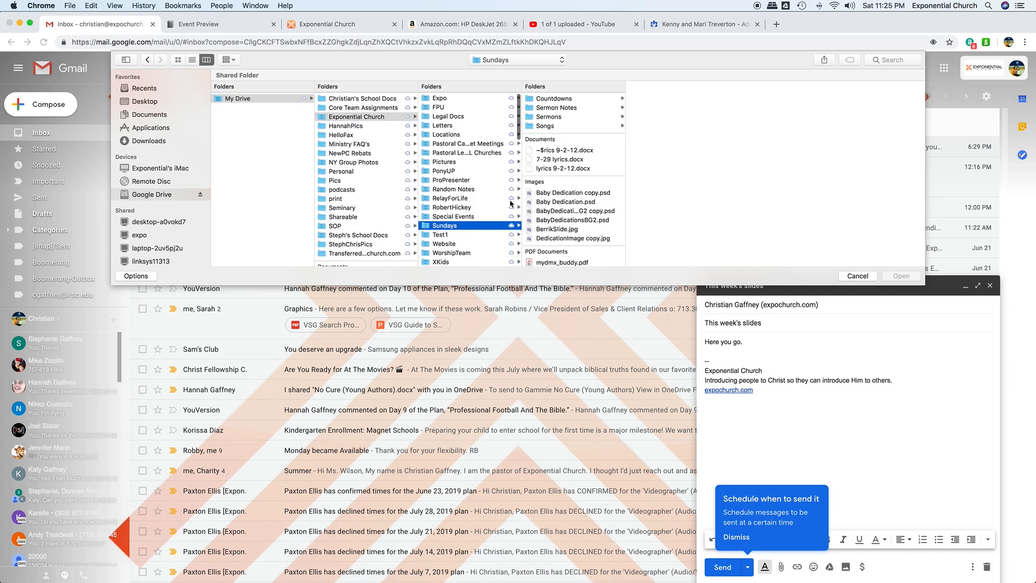
click(553, 128)
click(556, 117)
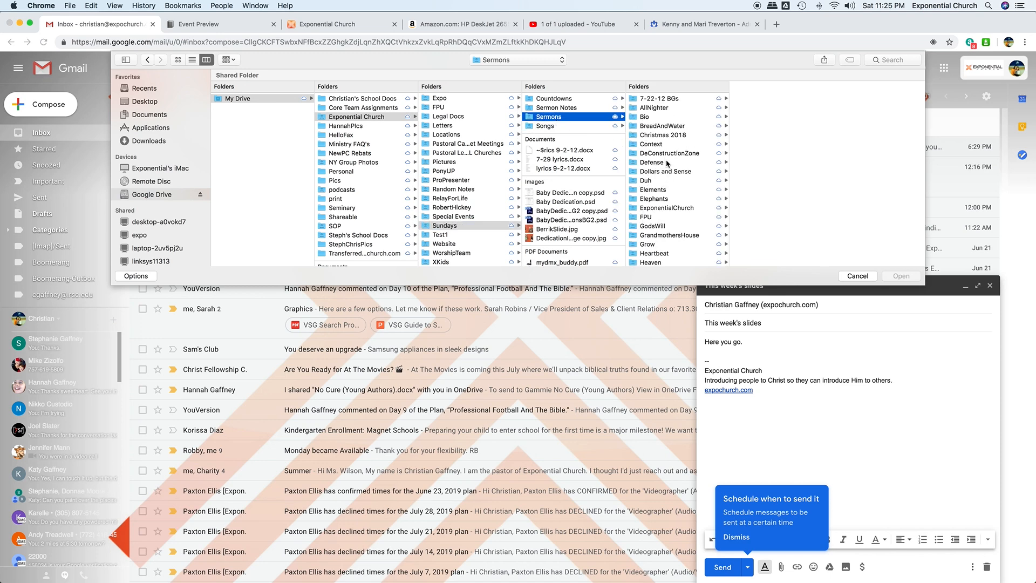
click(654, 226)
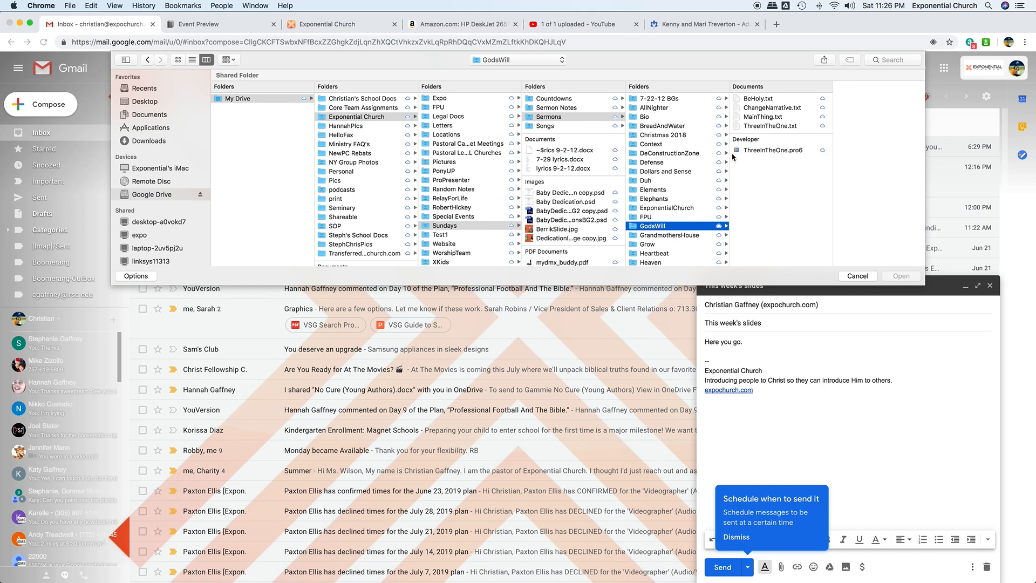
click(756, 151)
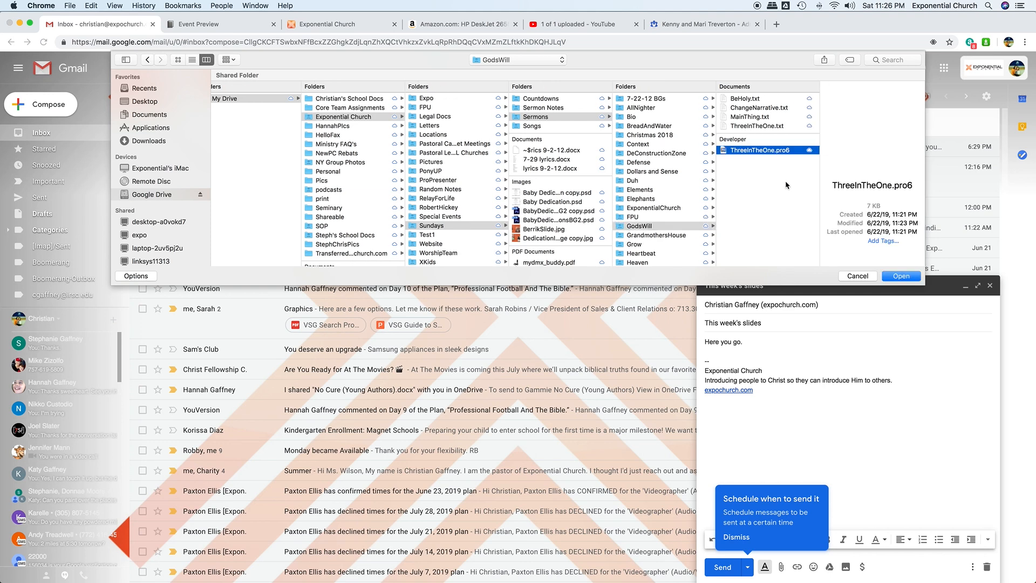
click(902, 276)
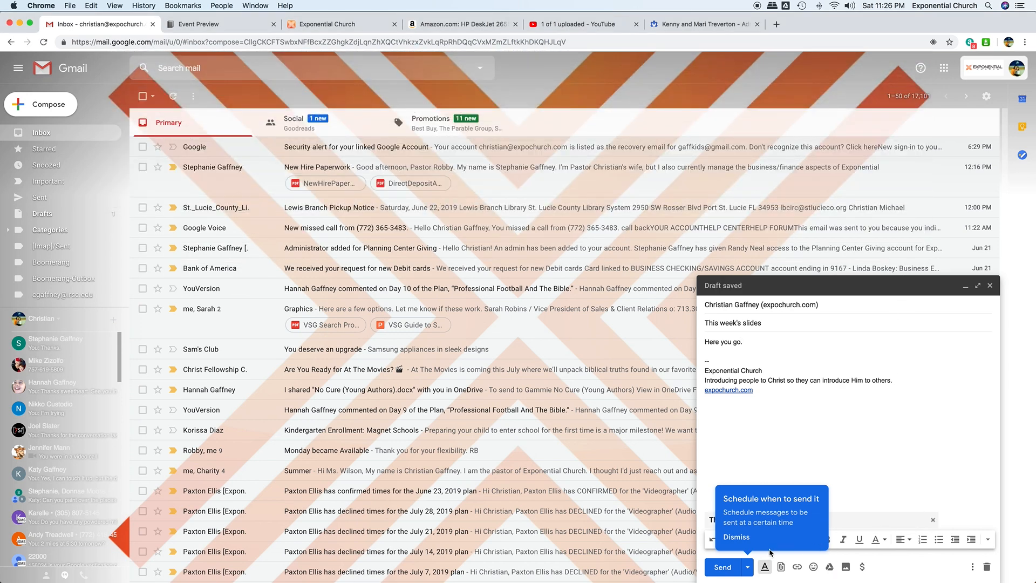
click(737, 537)
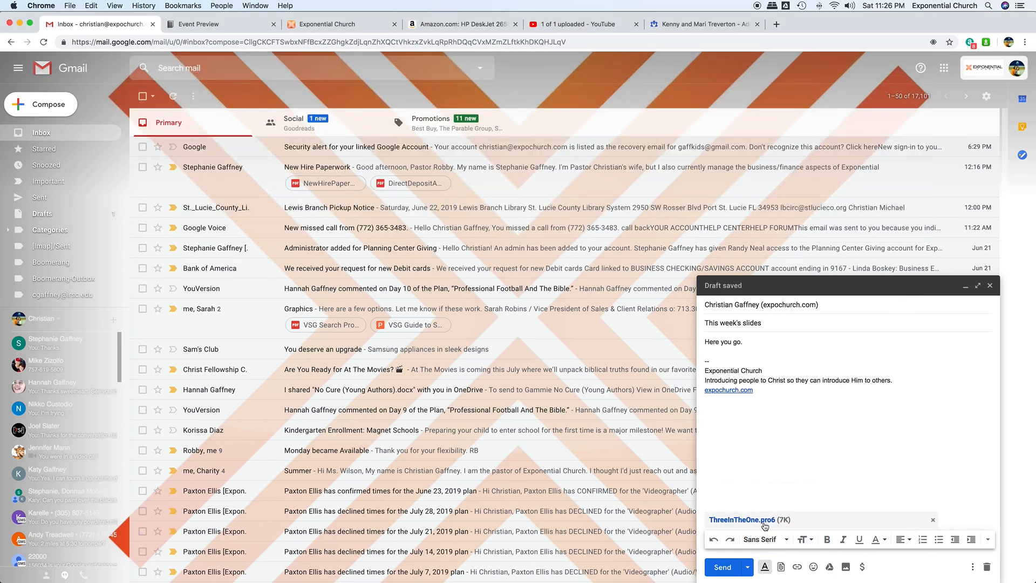
click(721, 568)
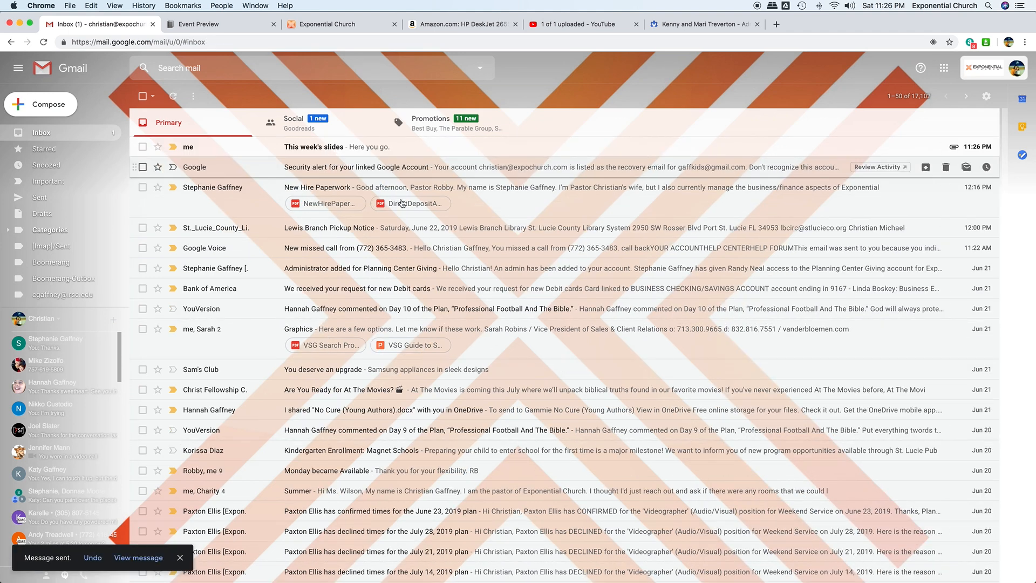
- Open the 'This week's slides' email and save its ThreeInTheOne.pro6 attachment to the Desktop
click(416, 151)
mouse_move(212, 231)
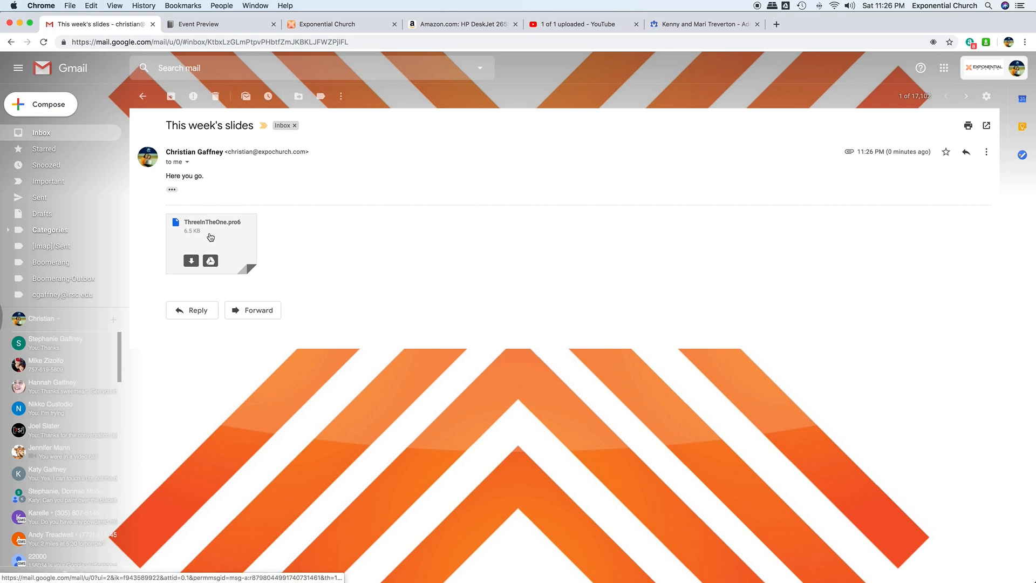
click(190, 263)
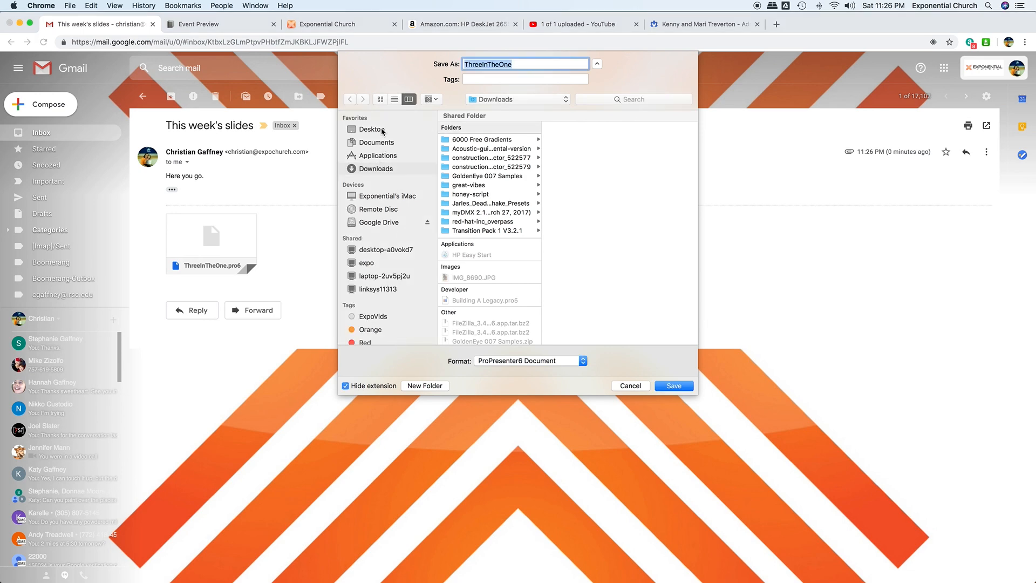
click(381, 129)
click(674, 386)
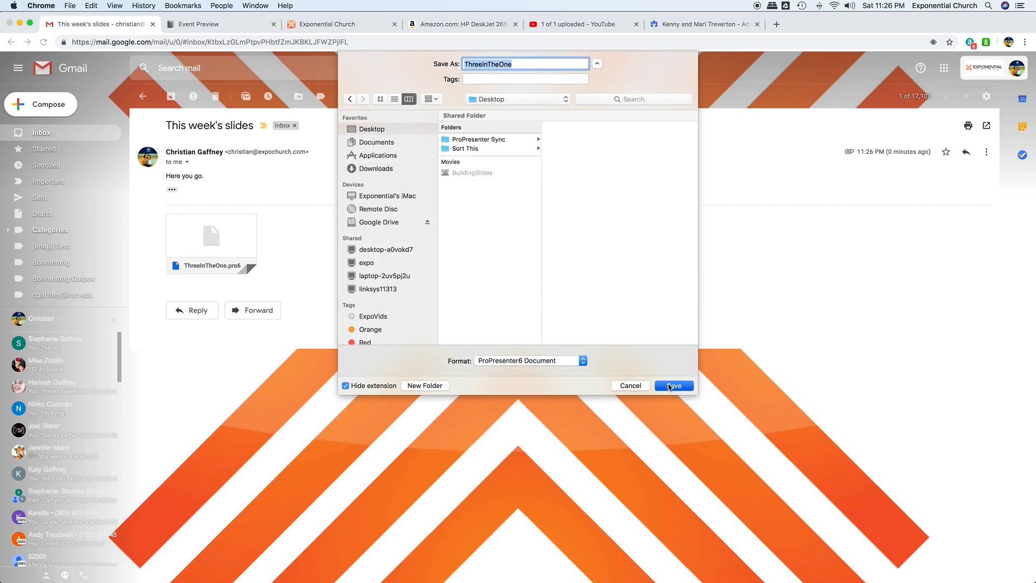
click(540, 473)
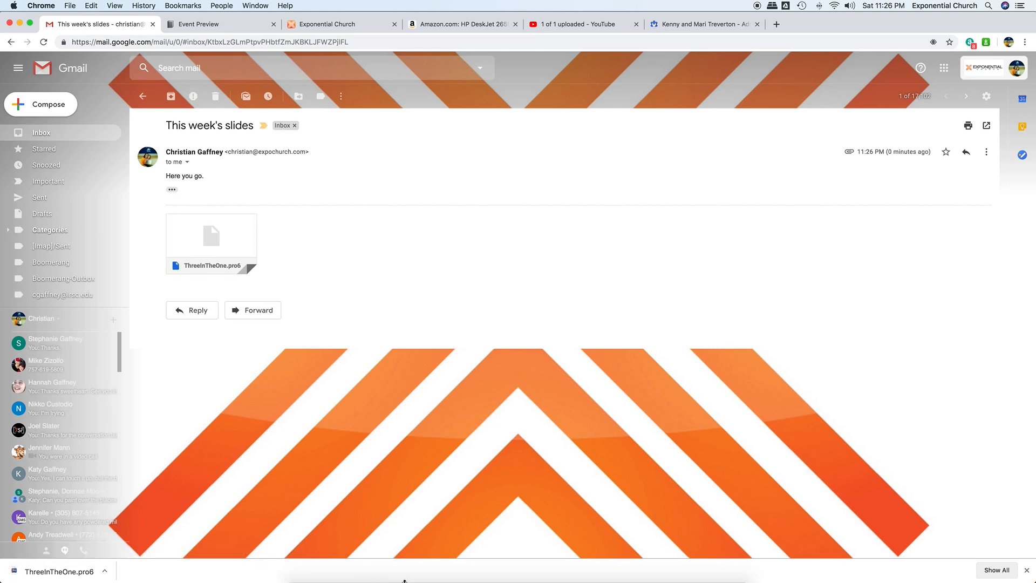
mouse_move(426, 545)
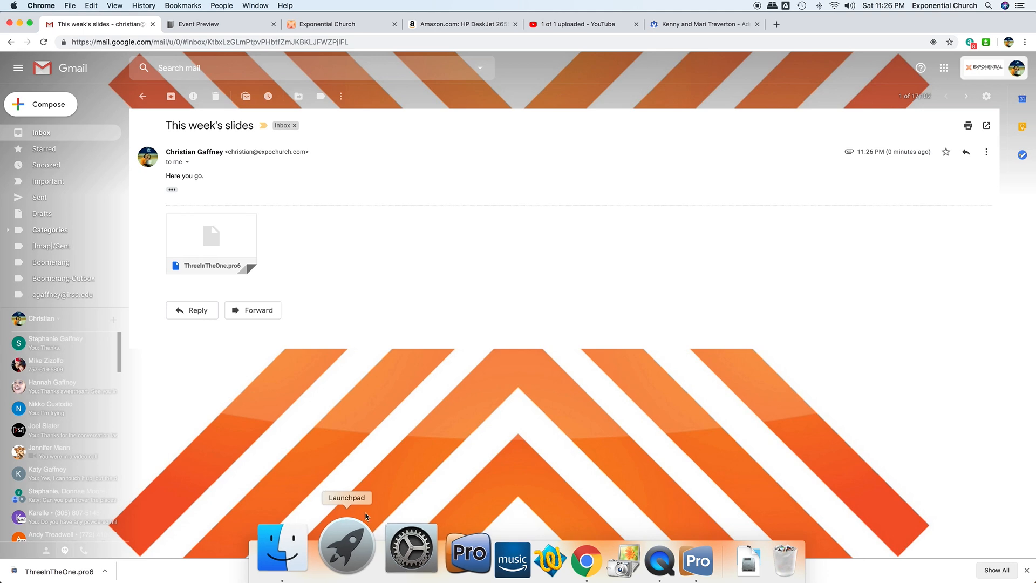
- In ProPresenter 6, delete ThreeInTheOne from the Library and send its file to the Trash
click(648, 544)
click(431, 206)
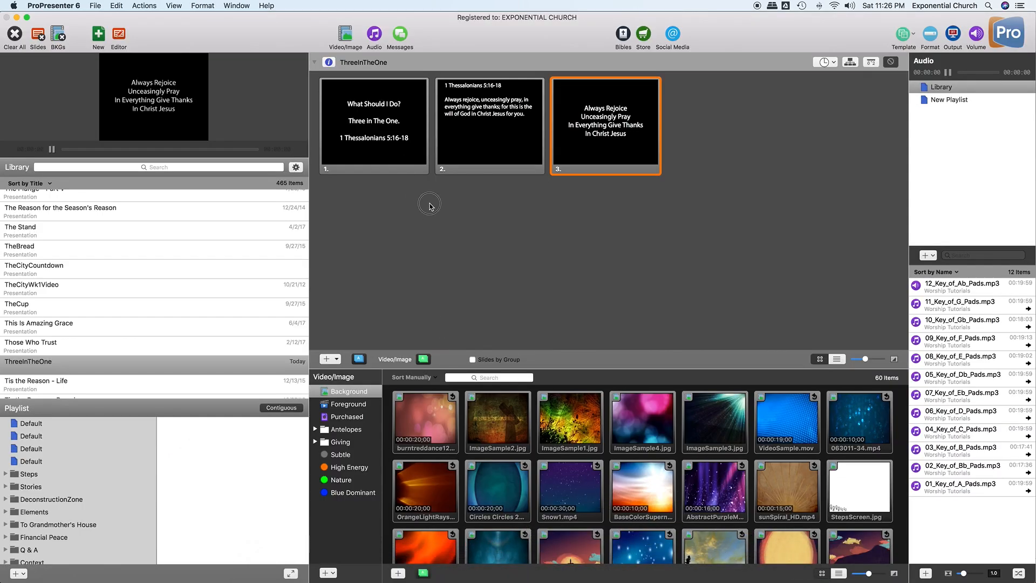
right_click(44, 365)
click(85, 466)
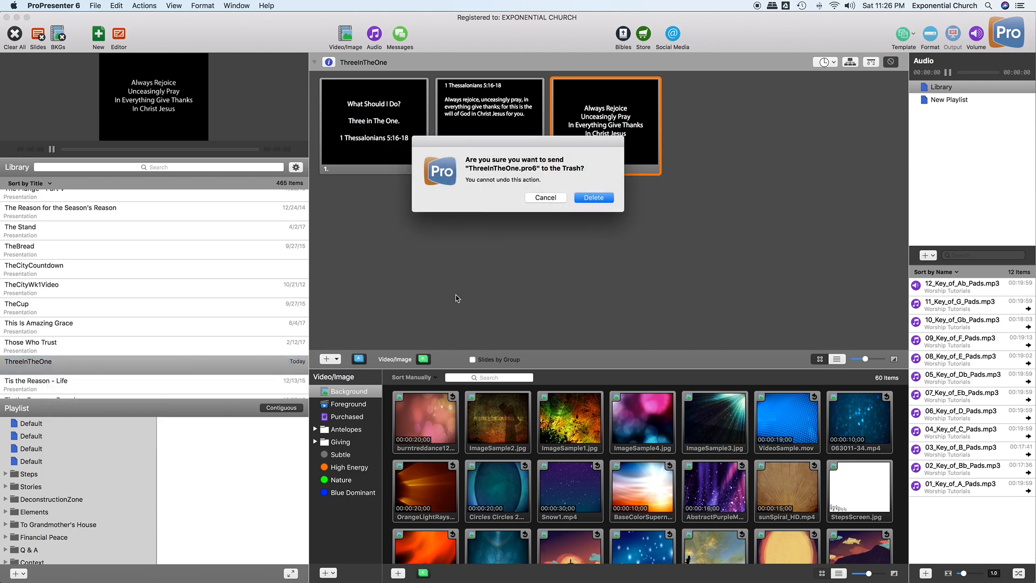
click(603, 200)
click(593, 198)
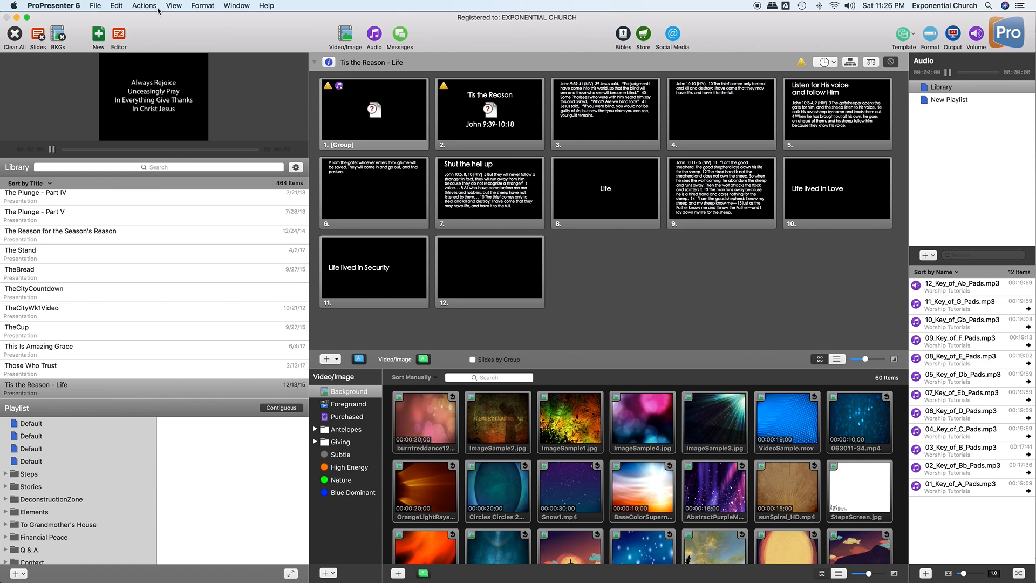
- Import the Desktop copy of ThreeInTheOne.pro6 via File > Import > Import File
click(94, 5)
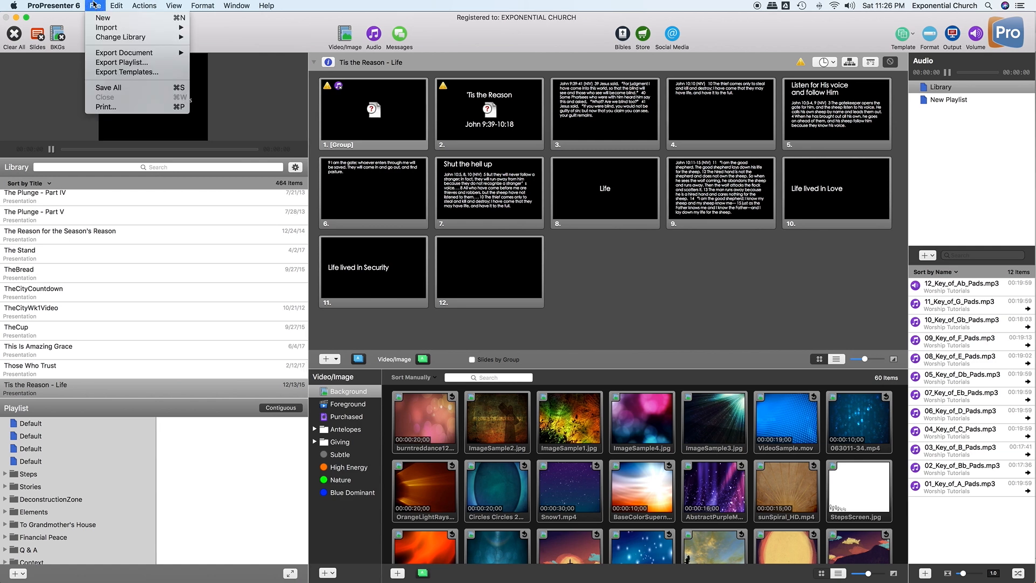
mouse_move(98, 30)
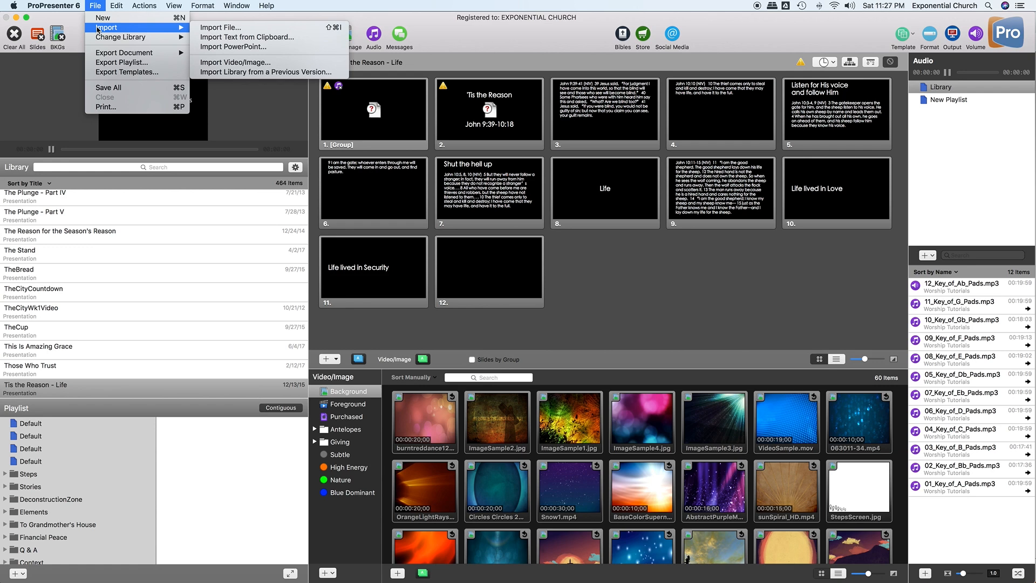
click(225, 30)
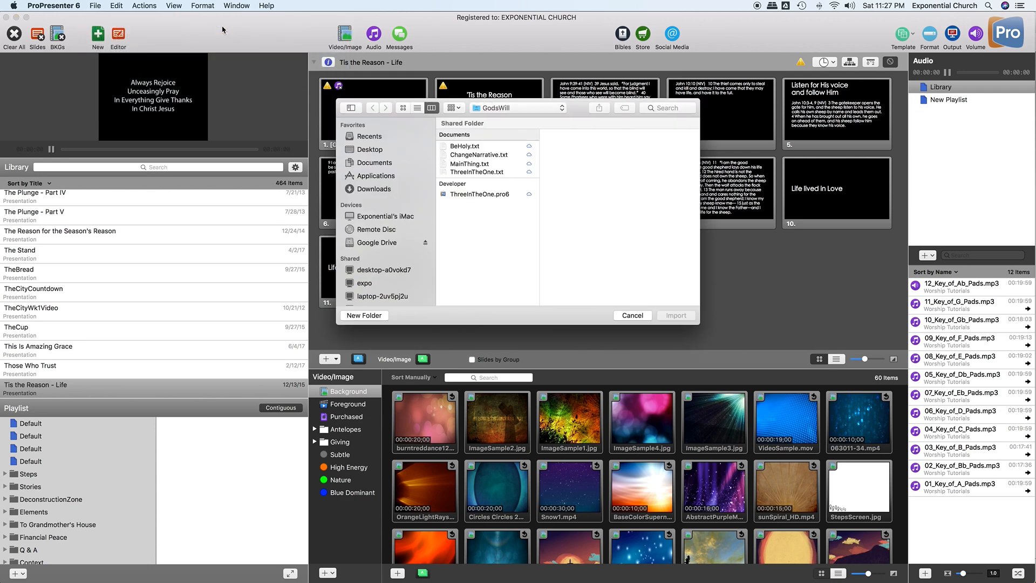
click(469, 196)
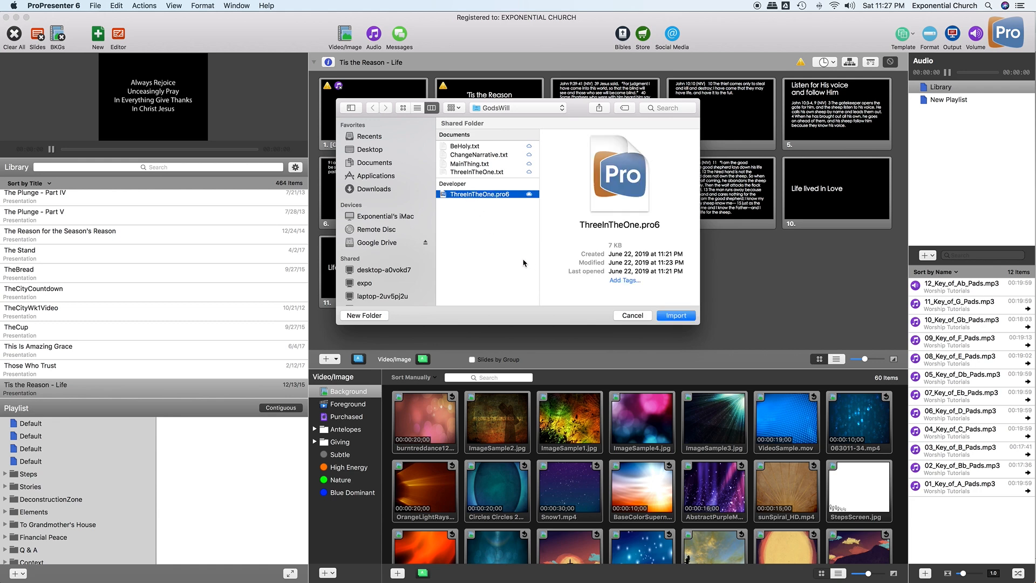
click(366, 152)
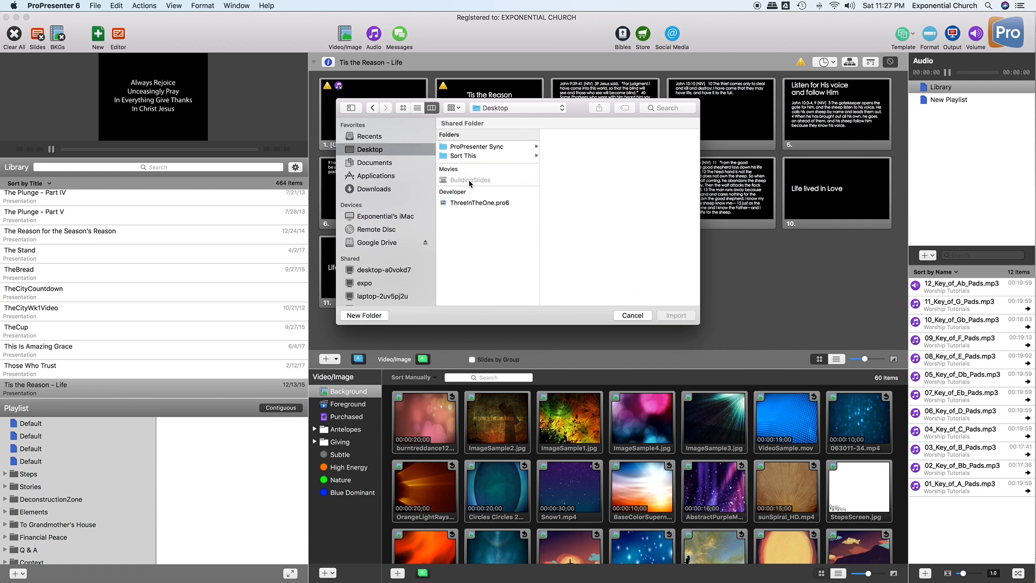
click(473, 203)
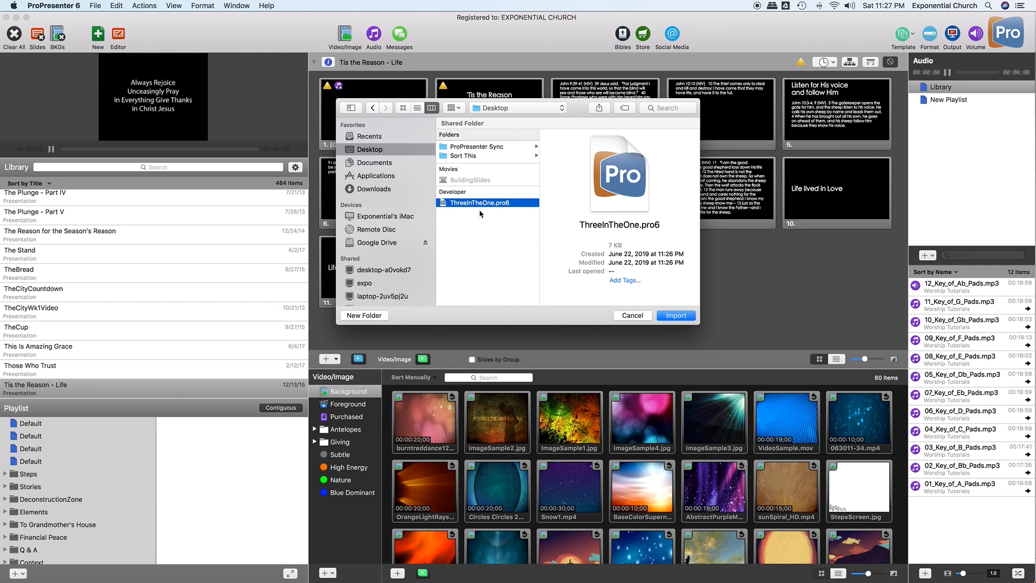
click(677, 314)
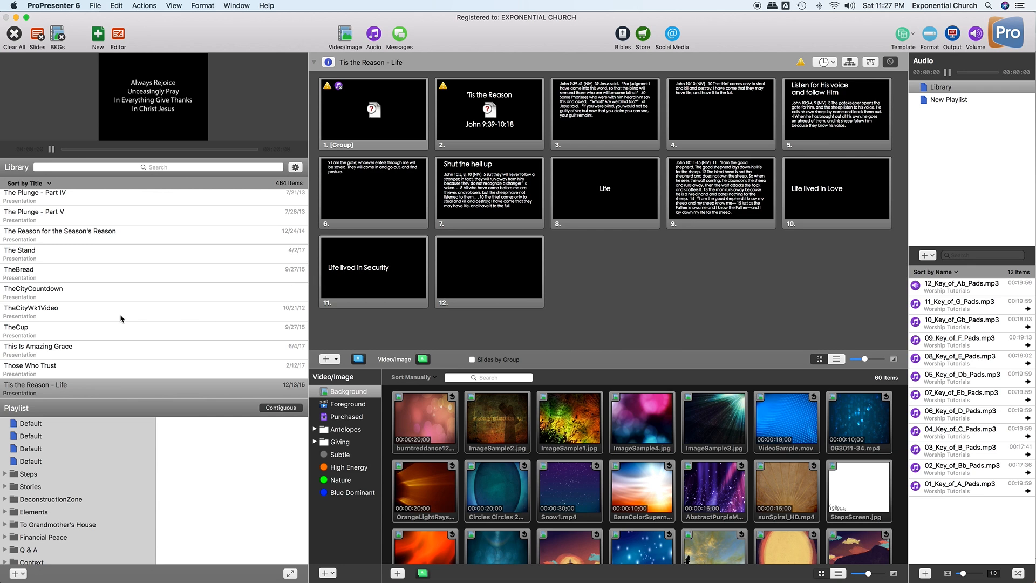
- Find ThreeInTheOne in the Library and open it
scroll(121, 315, down, 2)
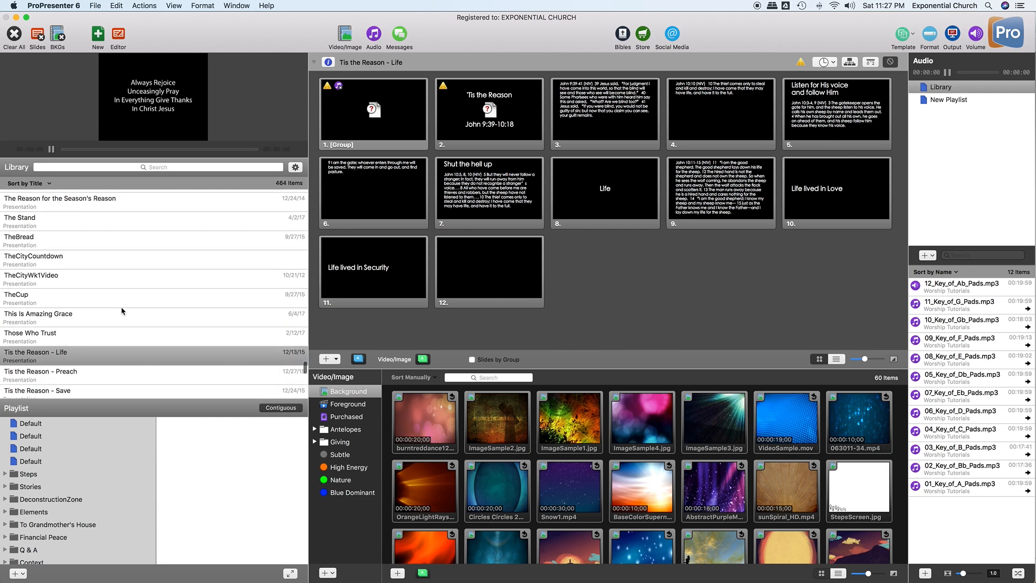
scroll(123, 311, up, 1)
scroll(123, 311, down, 5)
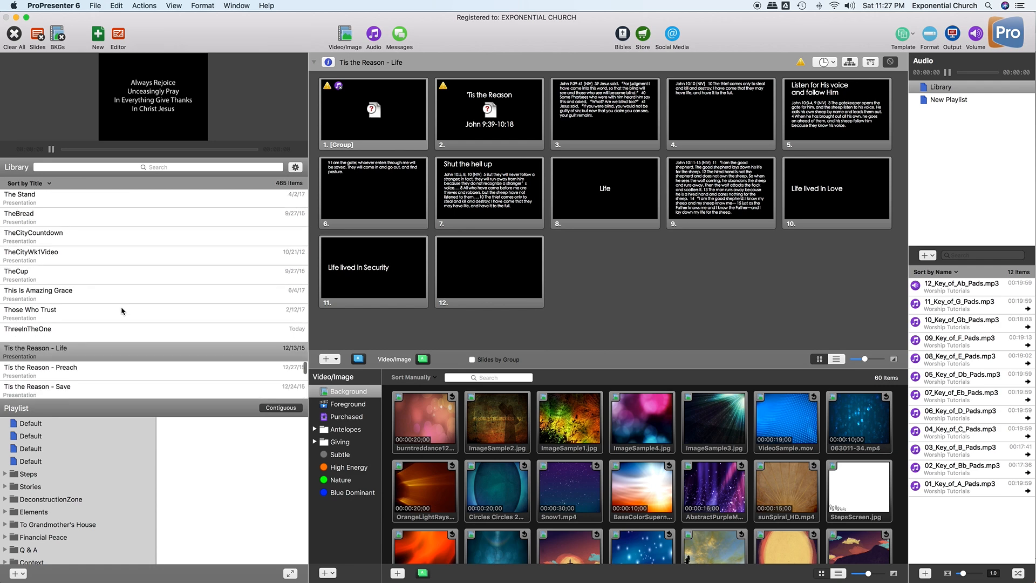
scroll(122, 311, up, 3)
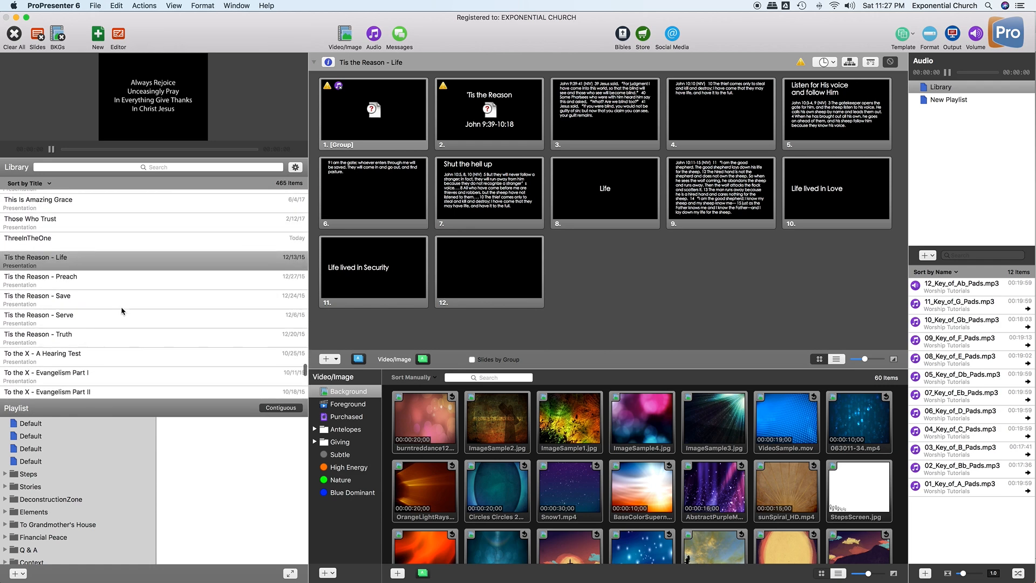
scroll(123, 311, up, 5)
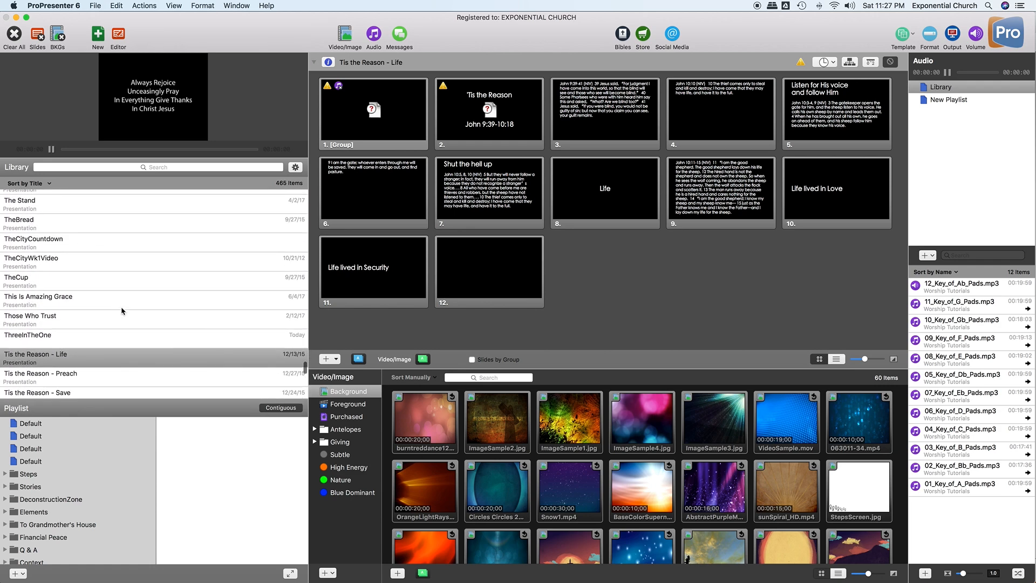
scroll(123, 311, up, 7)
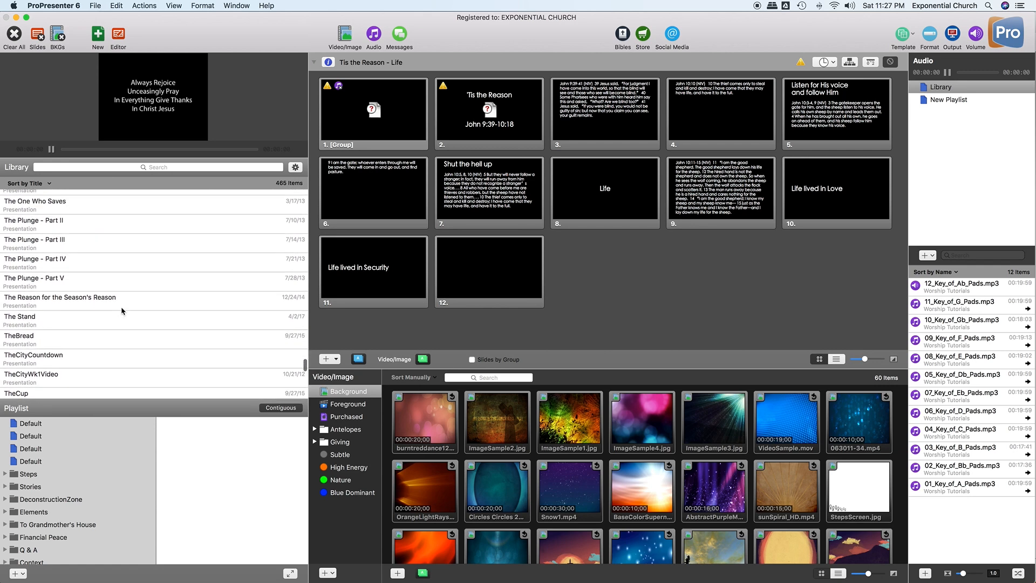
scroll(123, 311, up, 6)
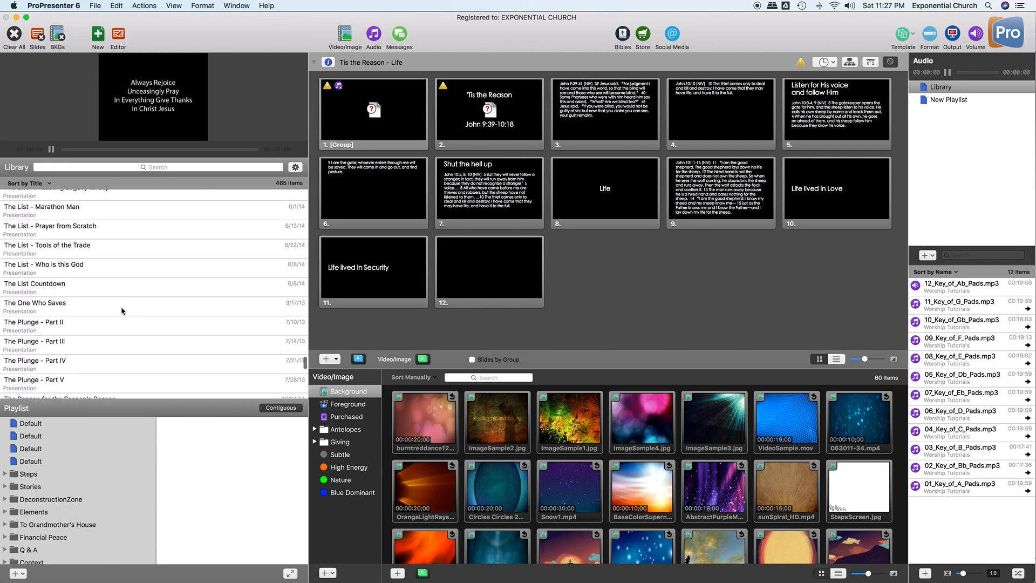
scroll(122, 310, down, 8)
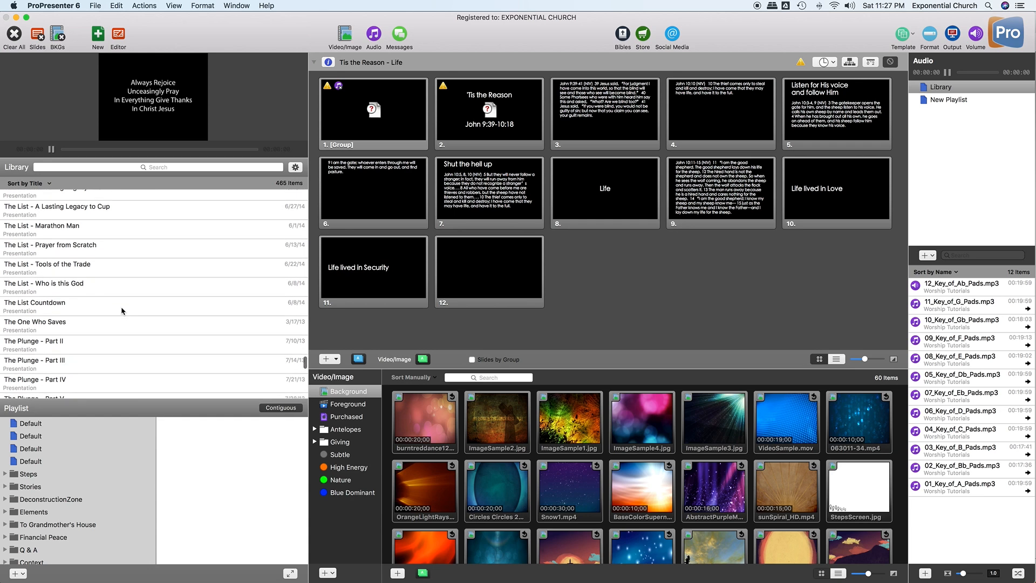
scroll(123, 311, down, 2)
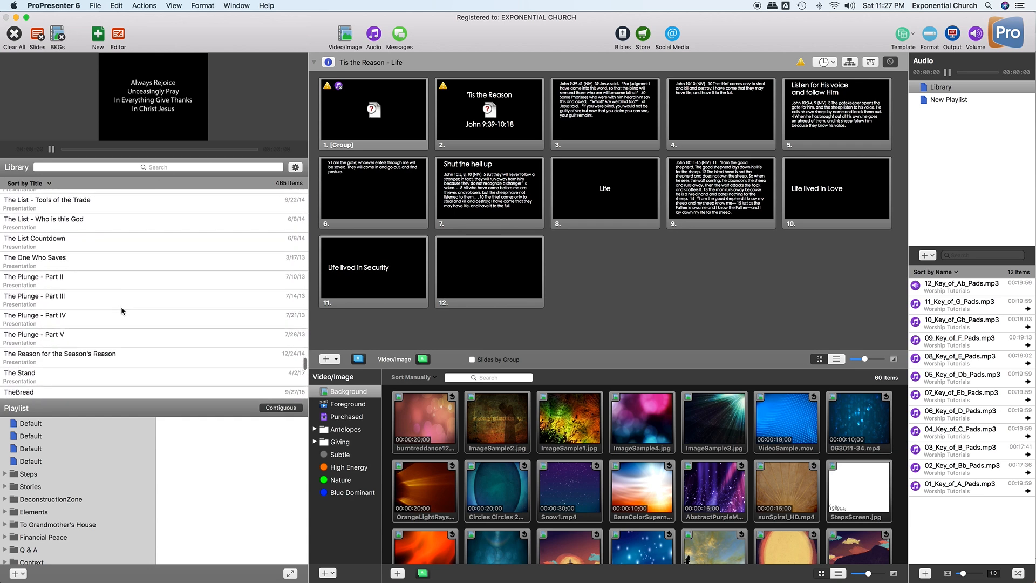
scroll(123, 311, down, 5)
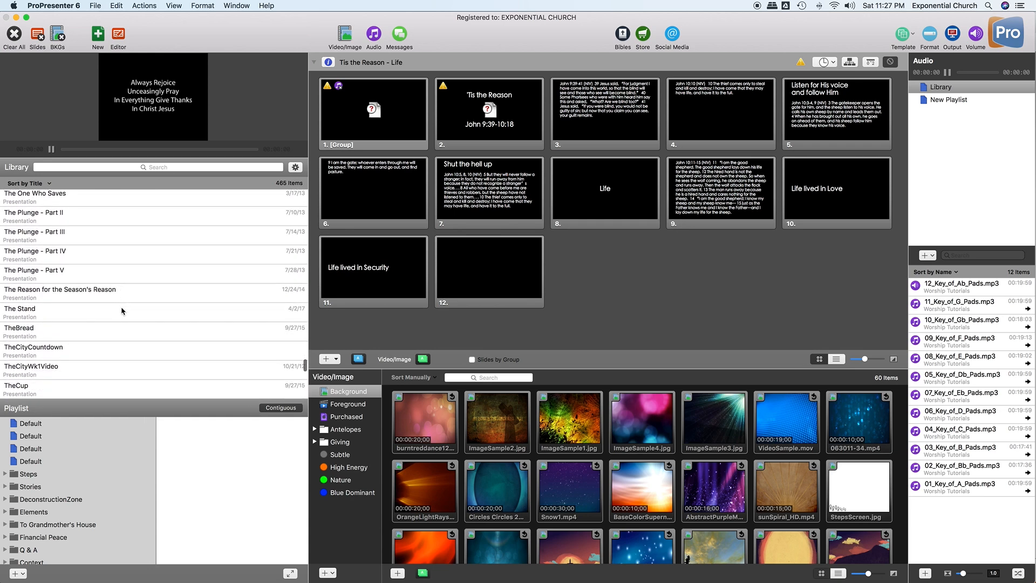
scroll(122, 310, down, 2)
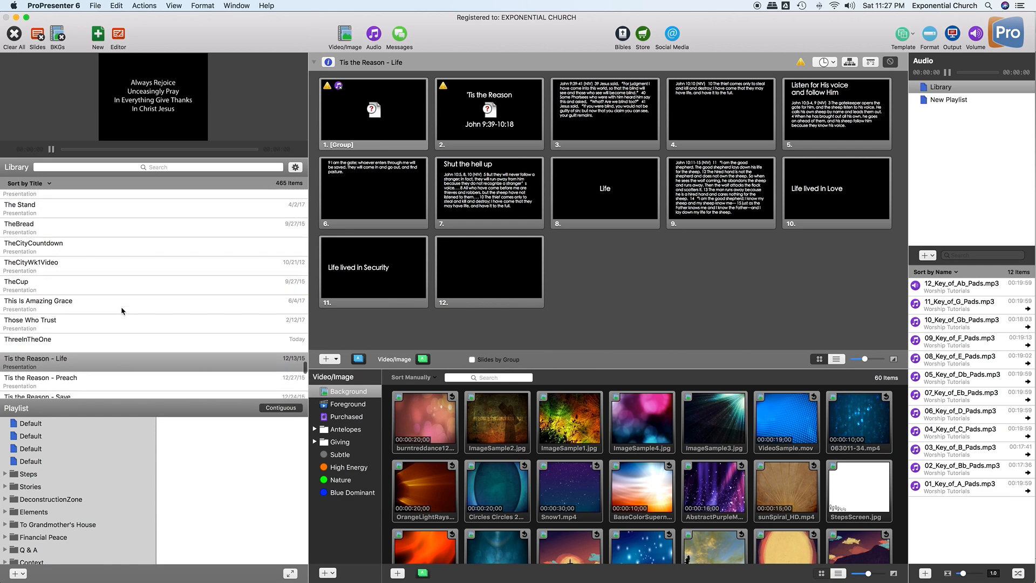
click(50, 340)
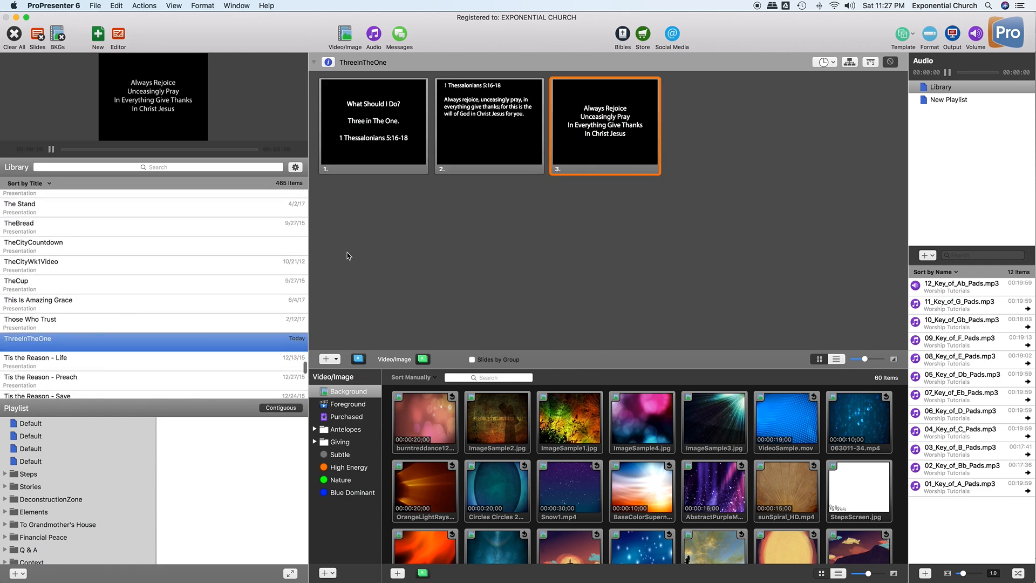
- Cycle slides 1, 2 and 3 live on output to check all three
click(392, 157)
click(475, 164)
click(588, 153)
click(501, 149)
click(399, 150)
click(499, 146)
click(598, 142)
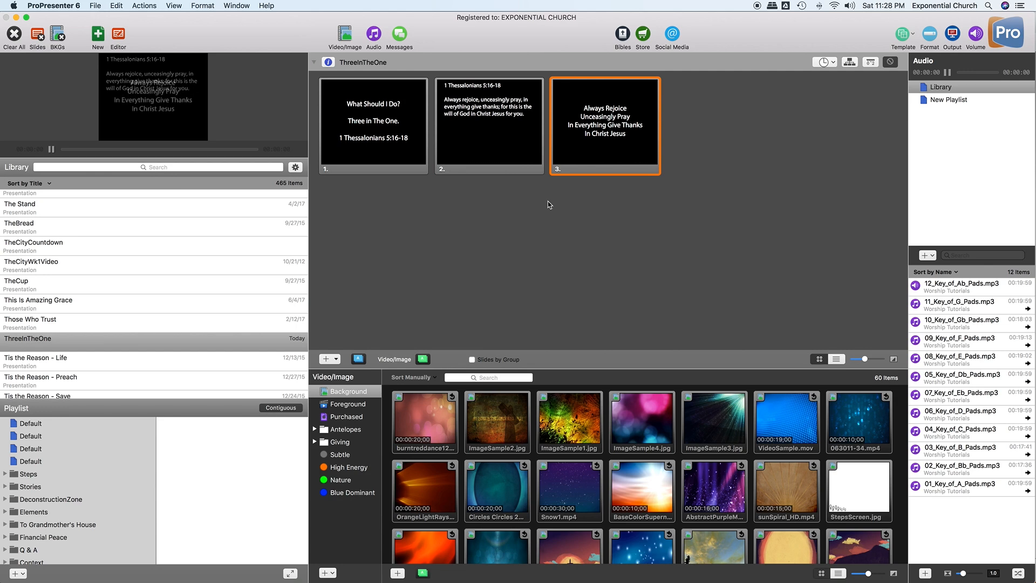